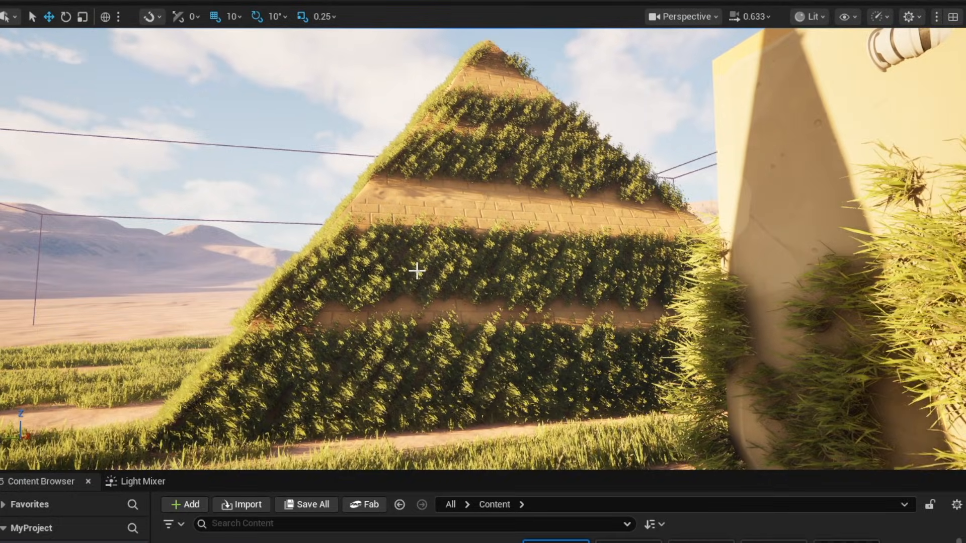
- Examine the foliage covering the pyramids and the sci-fi block from several sides
right_click_drag(483, 249, 599, 175)
right_click_drag(438, 186, 418, 201)
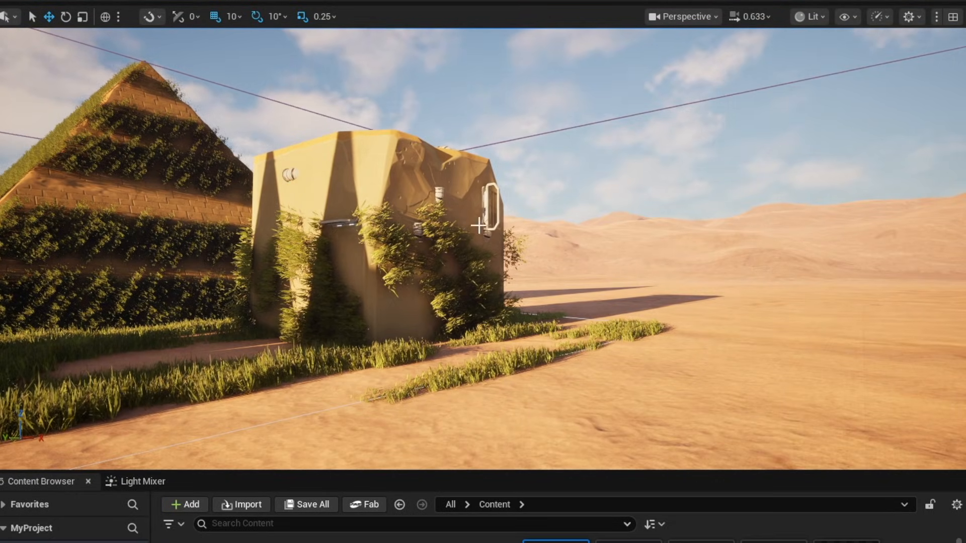
mouse_move(479, 226)
right_mouse_down()
mouse_move(453, 224)
mouse_move(478, 224)
right_mouse_up()
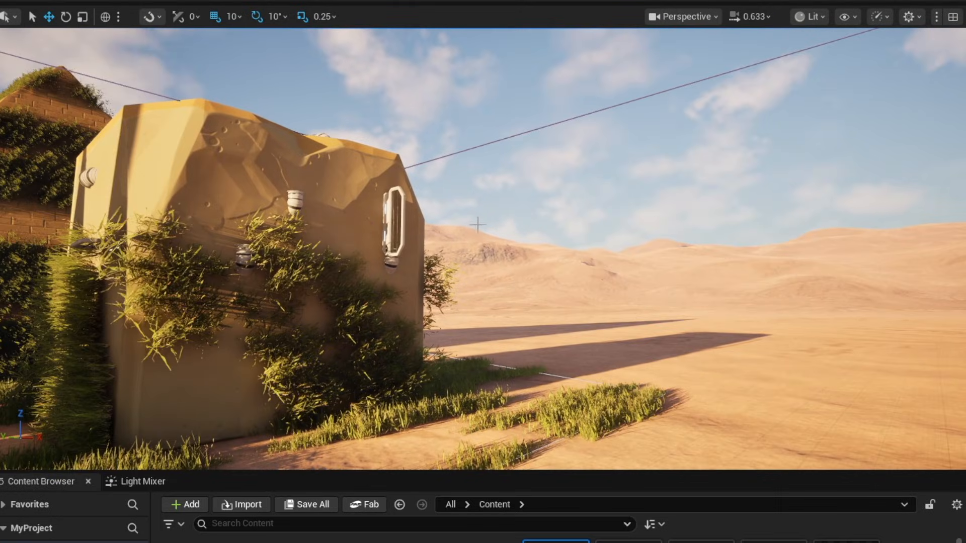
mouse_move(278, 211)
right_mouse_down()
mouse_move(273, 235)
mouse_move(271, 224)
right_mouse_up()
mouse_move(360, 196)
right_mouse_down()
mouse_move(333, 198)
mouse_move(360, 197)
right_mouse_up()
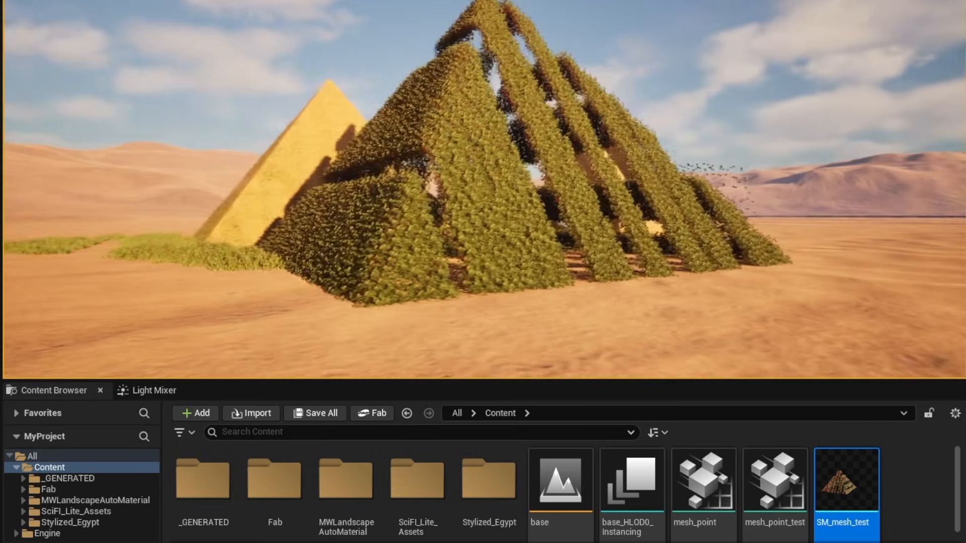
right_click_drag(483, 189, 392, 189)
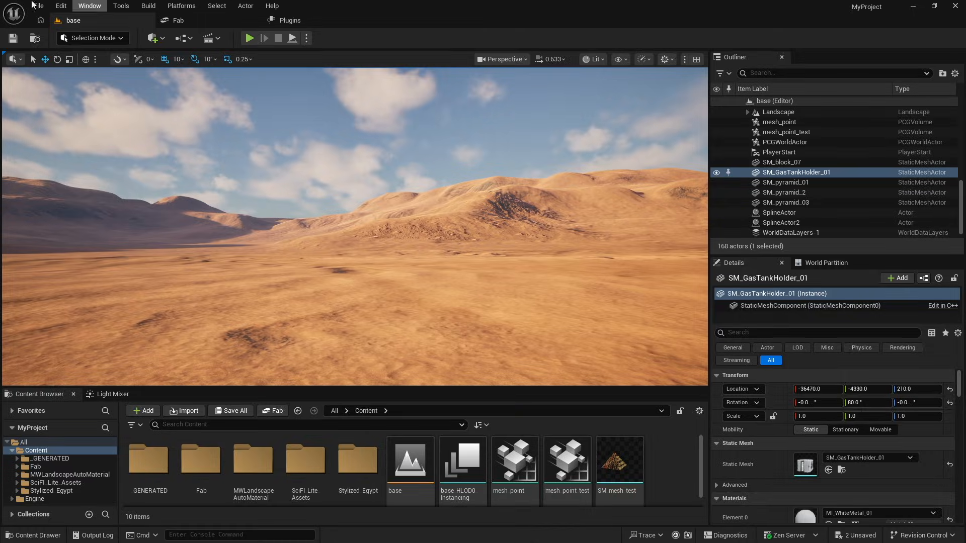
- Search the project's plugin list for "pcg"
left_click(60, 6)
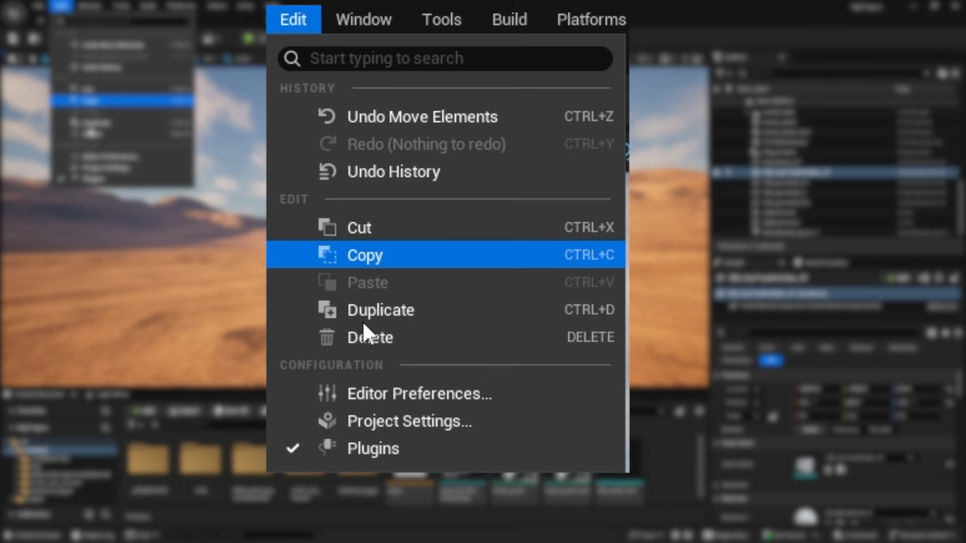
left_click(91, 179)
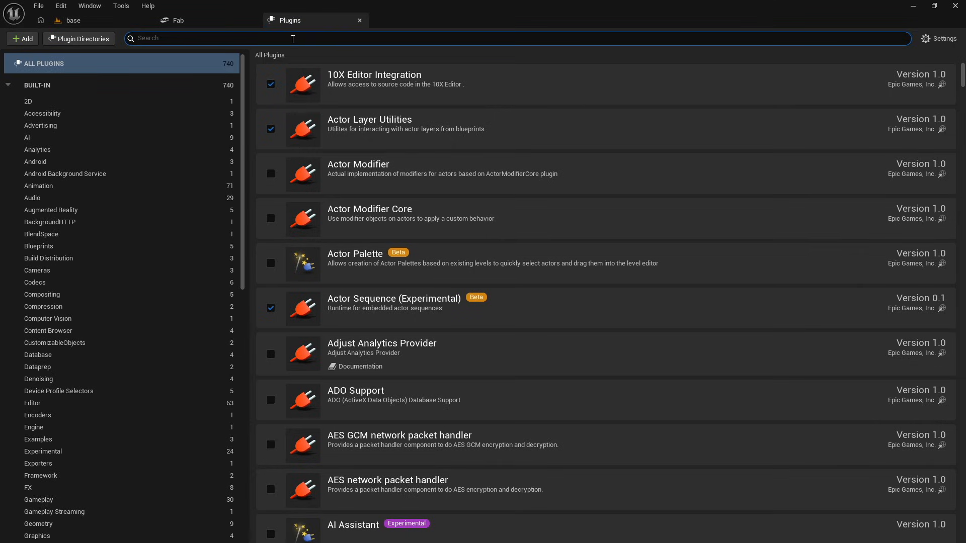
type("pcg")
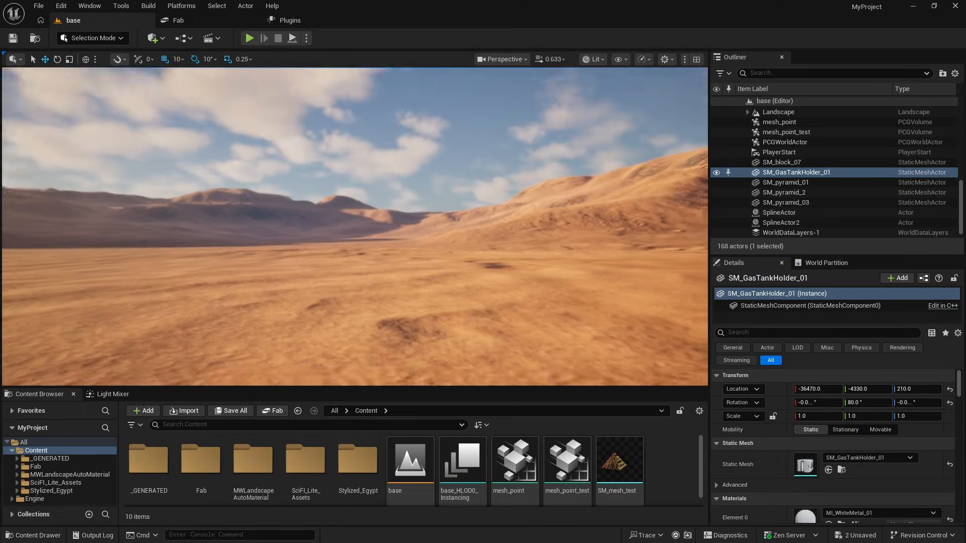
- Place the SM_pyramid_03 mesh from Stylized_Egypt/Meshes/building on the open desert ground, scaled to 0.25, and frame it
right_click_drag(355, 227, 374, 227)
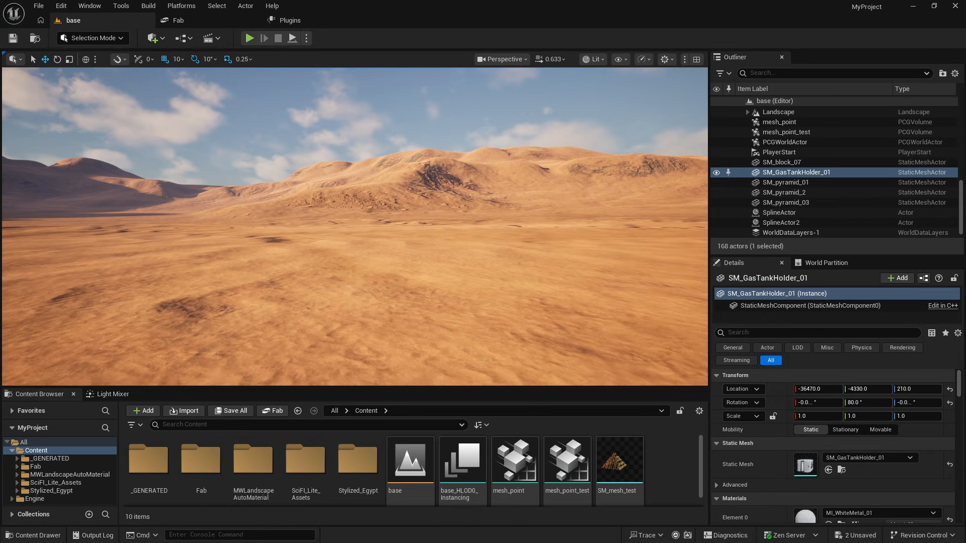
double_click(375, 460)
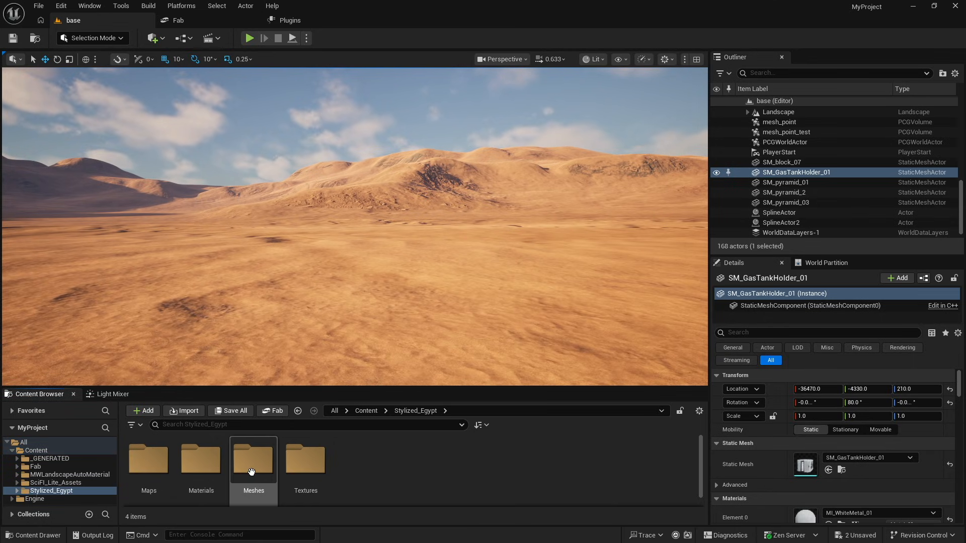
double_click(252, 471)
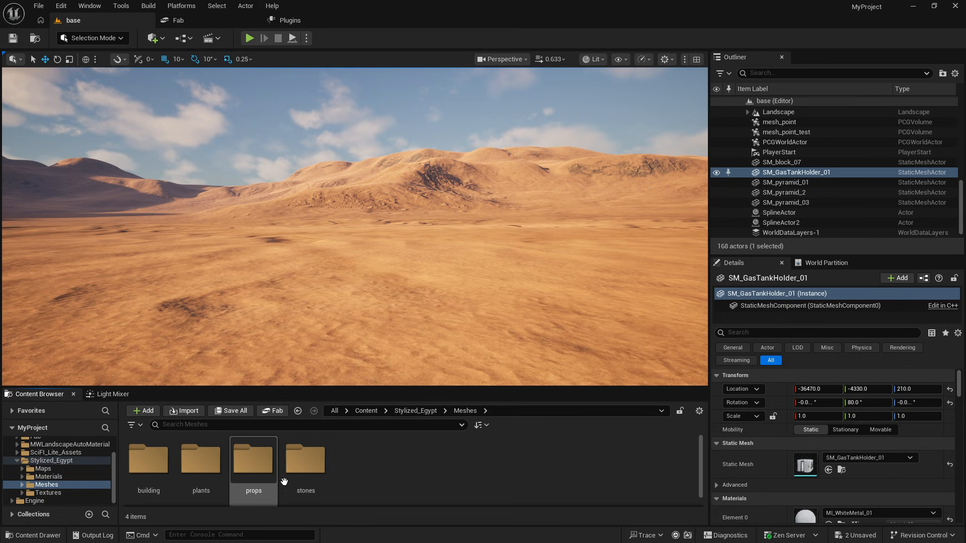
double_click(149, 461)
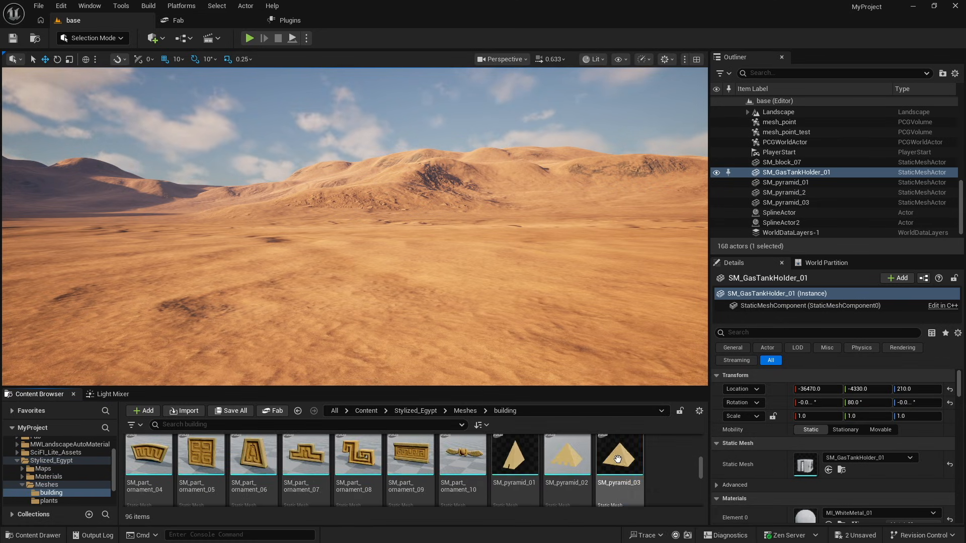
left_click_drag(618, 459, 253, 298)
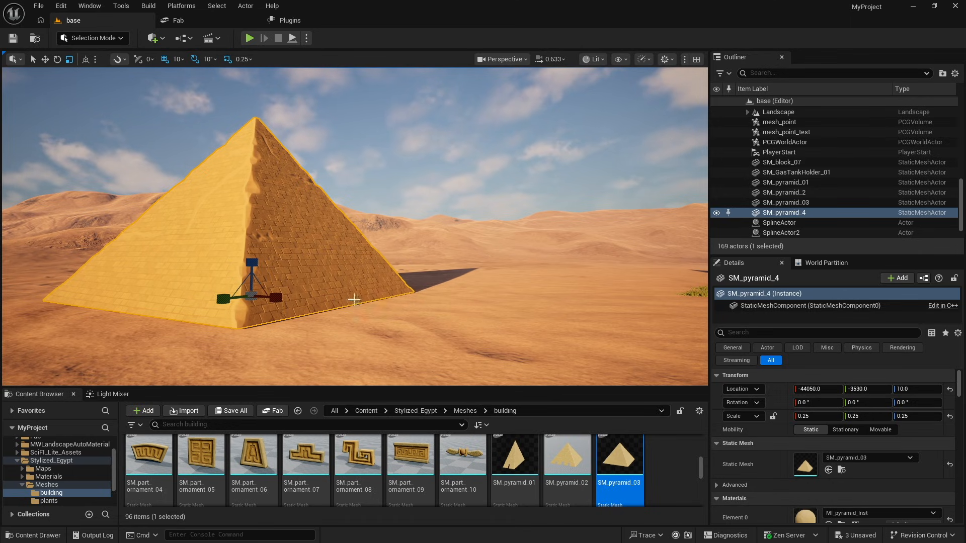
key("f")
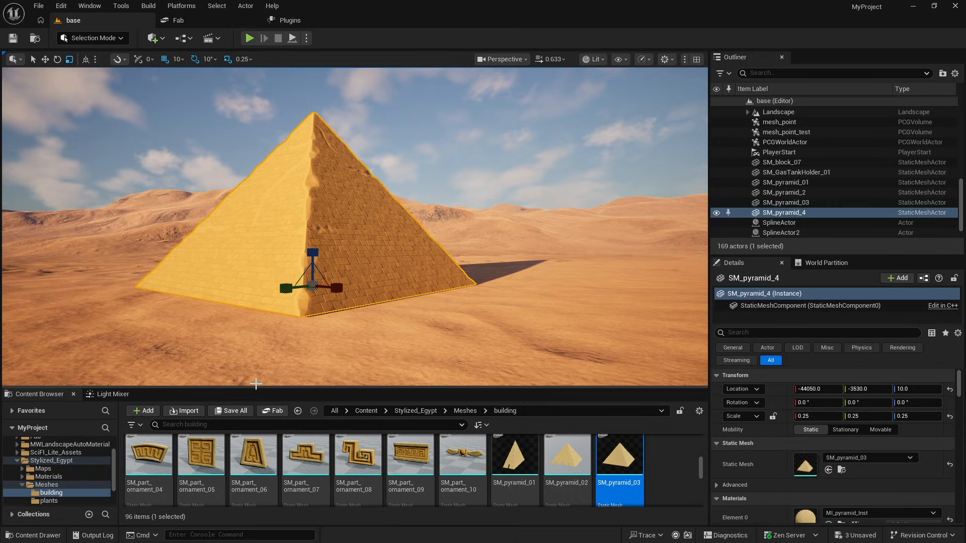
- Enlarge the asset browsing area and create a folder named pcg in the project's Content folder
left_click_drag(259, 386, 258, 309)
left_click(365, 333)
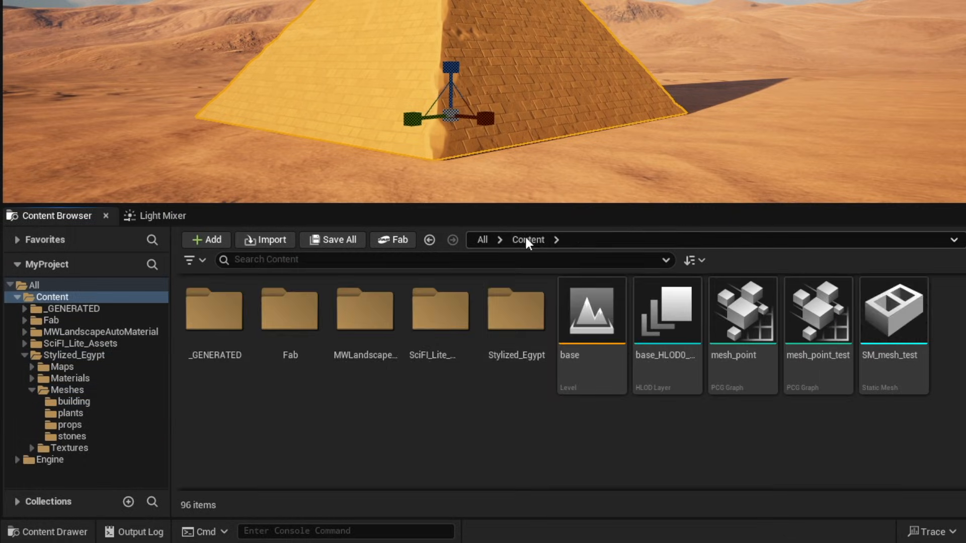
right_click(430, 427)
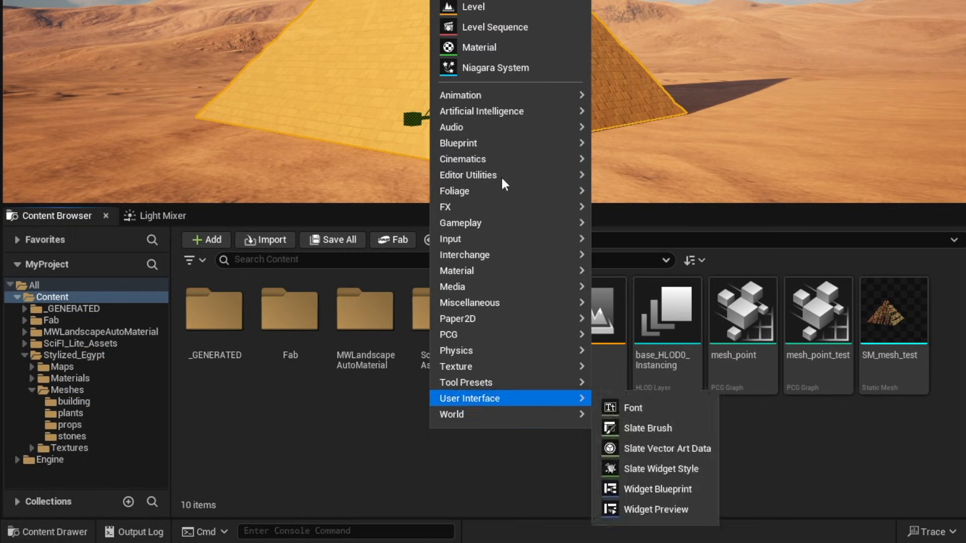
left_click(469, 167)
type("pc")
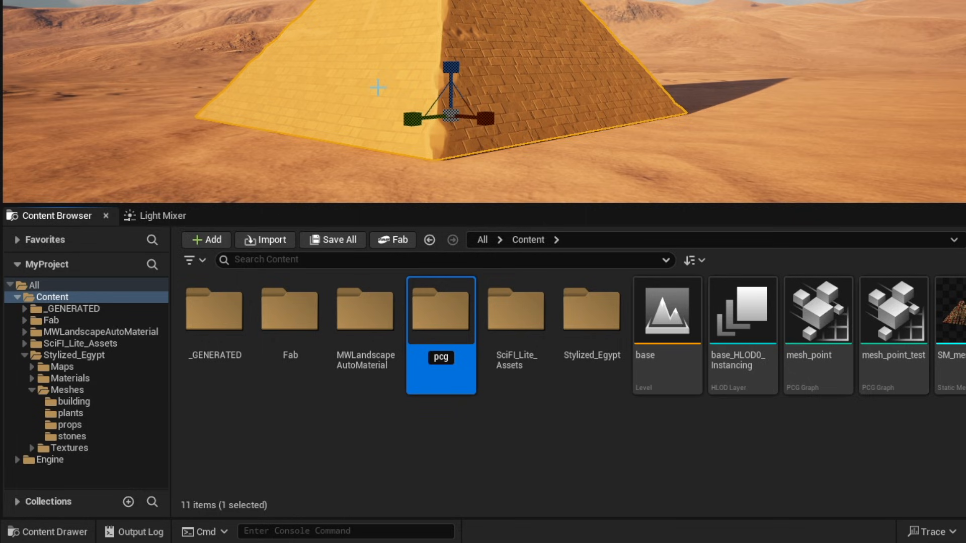
type("g")
key("Return")
- Create a PCG Graph named mesh1 inside the pcg folder and open it for editing
double_click(445, 327)
right_click(300, 336)
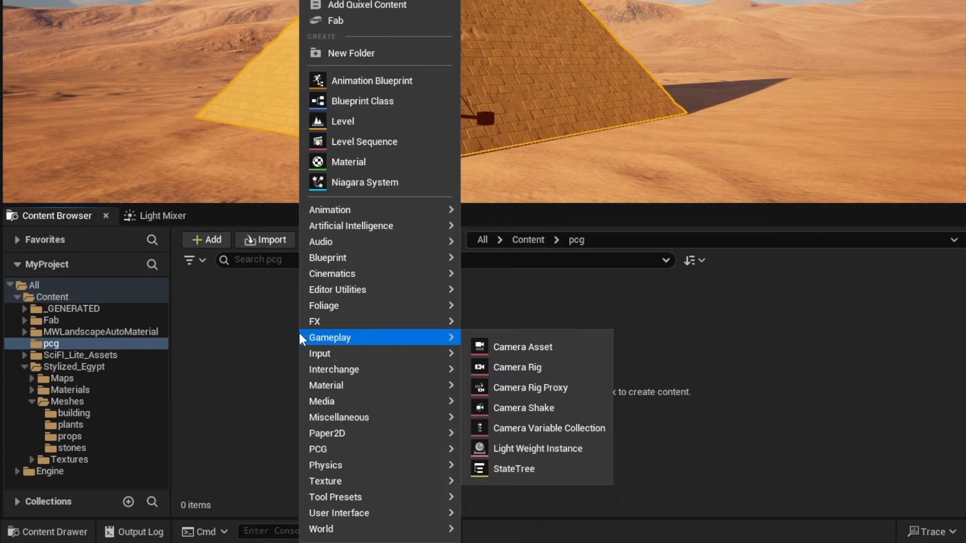
mouse_move(440, 454)
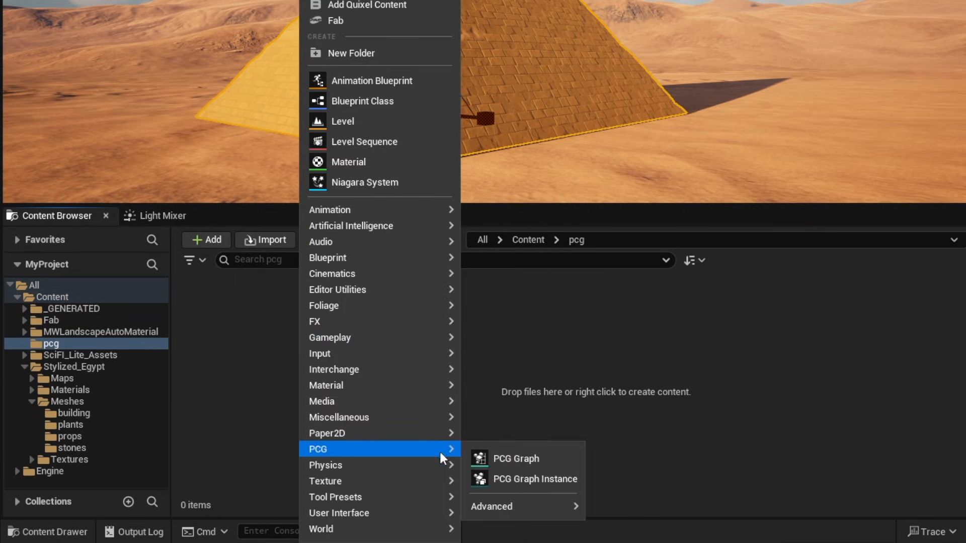
left_click(536, 456)
left_click(595, 330)
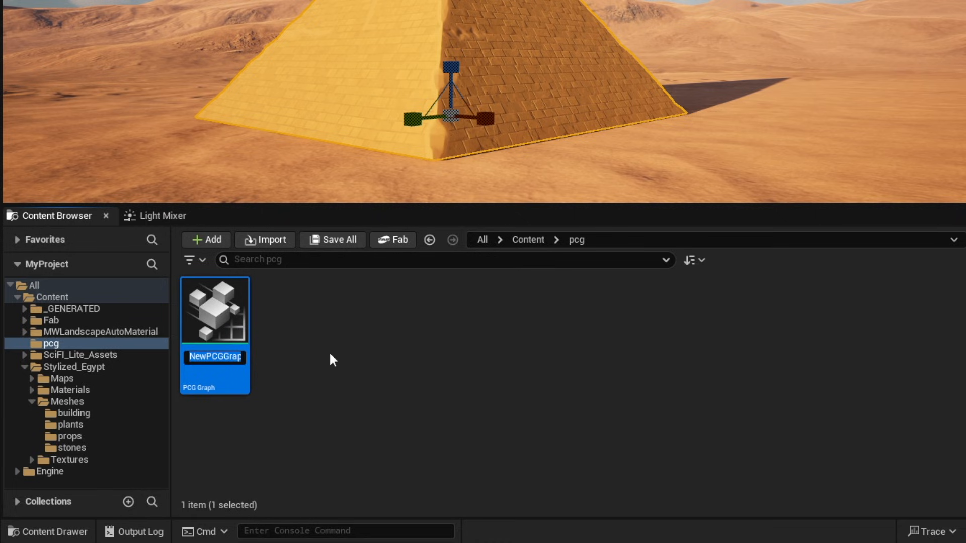
type("mesh1")
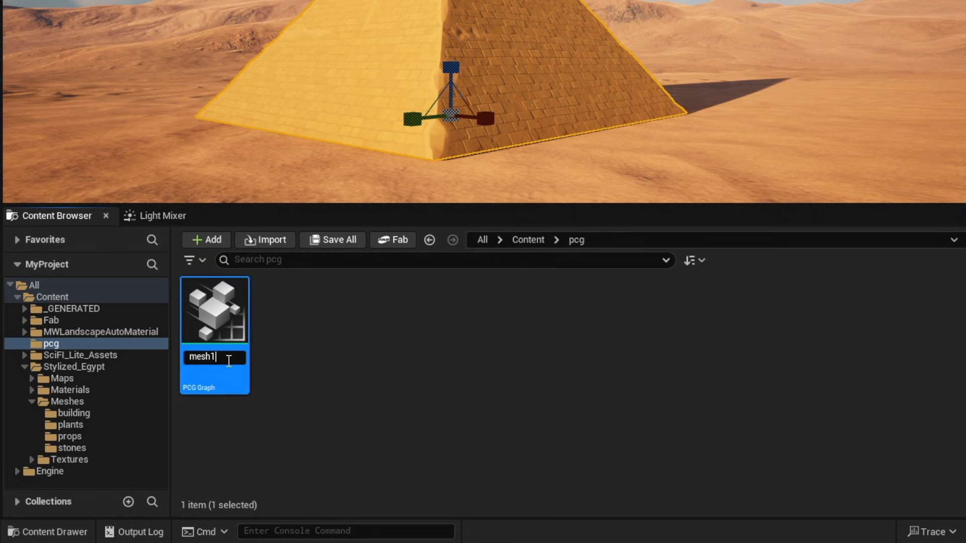
key("Return")
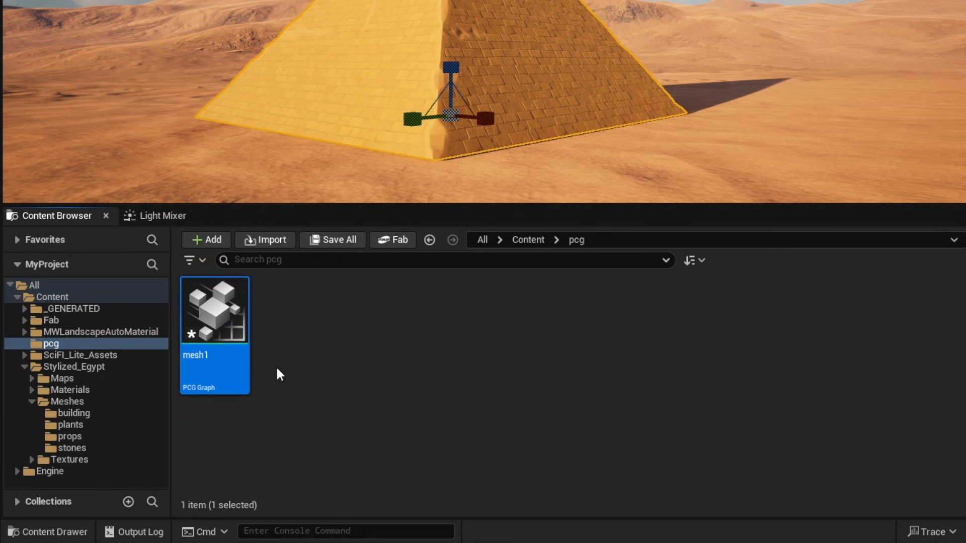
double_click(215, 322)
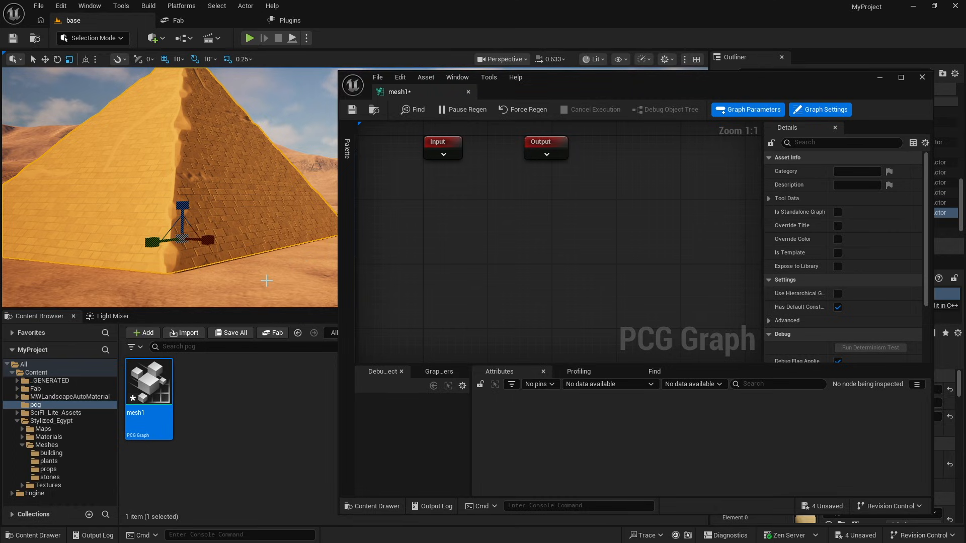
- Add a Mesh Sampler node below the Input node in the mesh1 graph
right_click_drag(260, 232, 230, 164)
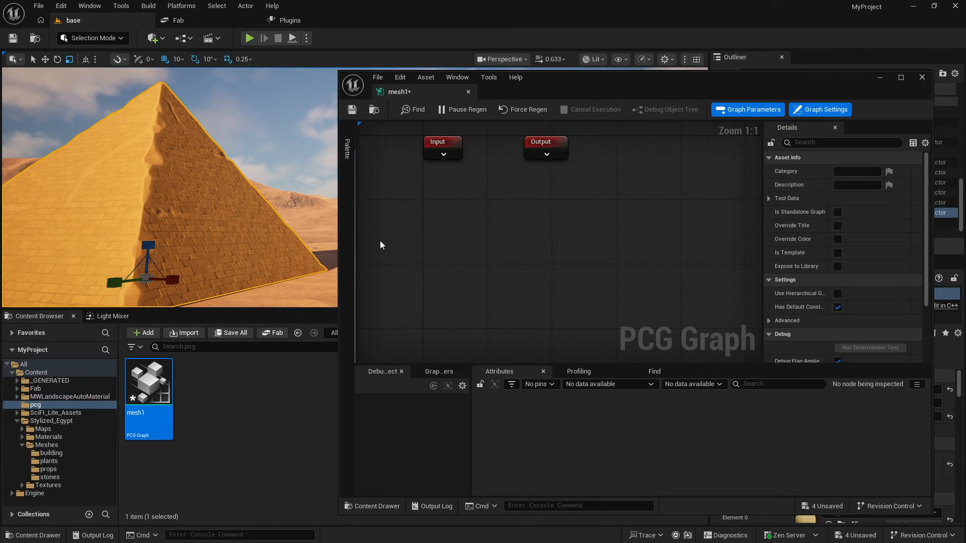
right_click(426, 222)
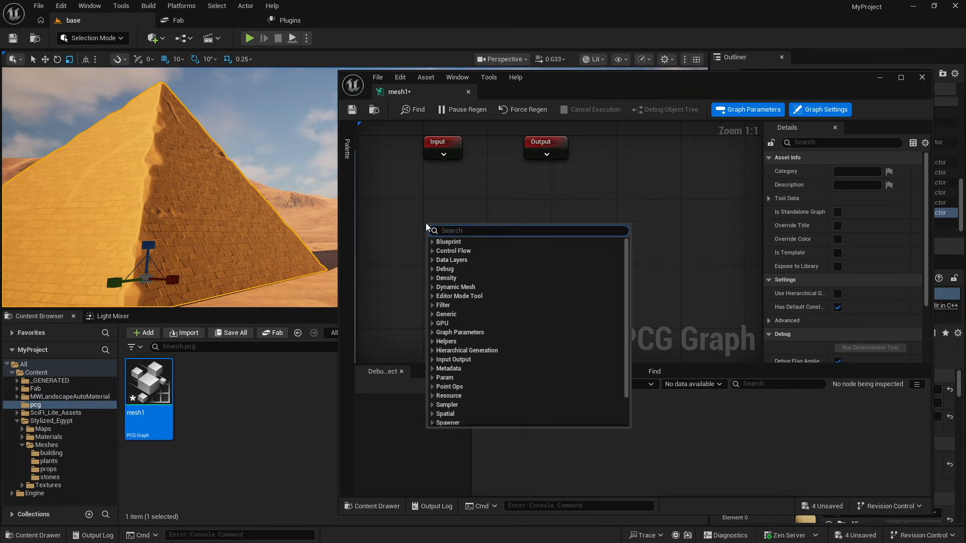
type("mesh")
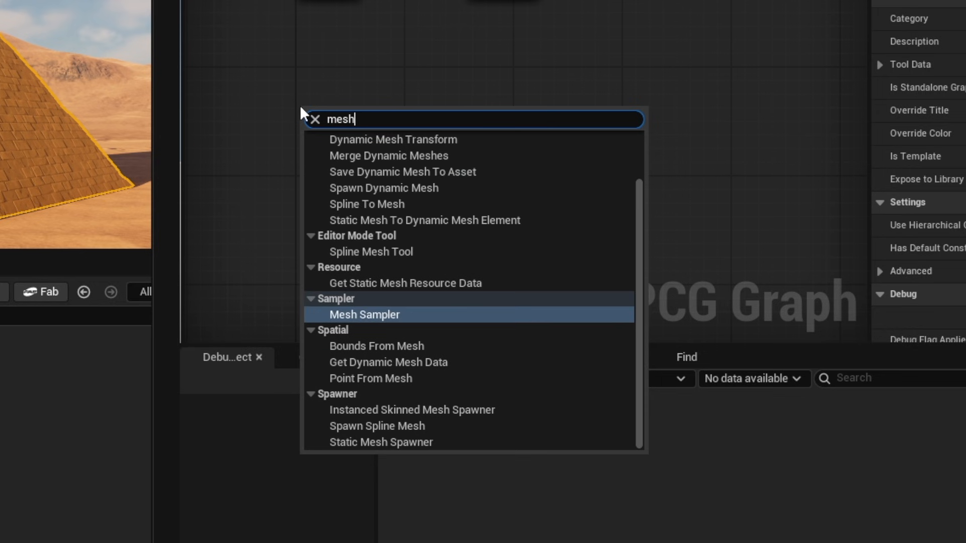
left_click(355, 315)
left_click_drag(450, 229, 455, 215)
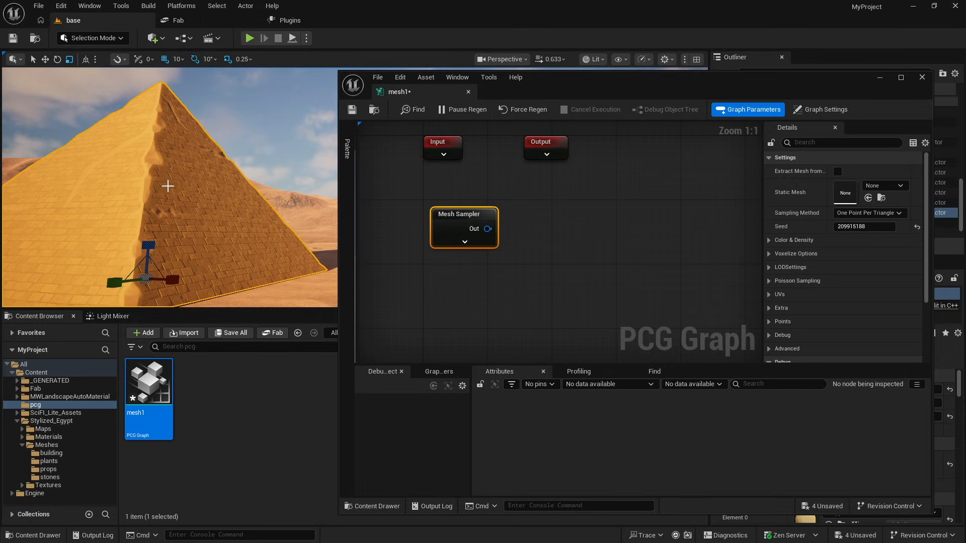
- Add a Get Actor Data node below the Mesh Sampler node
right_click(454, 297)
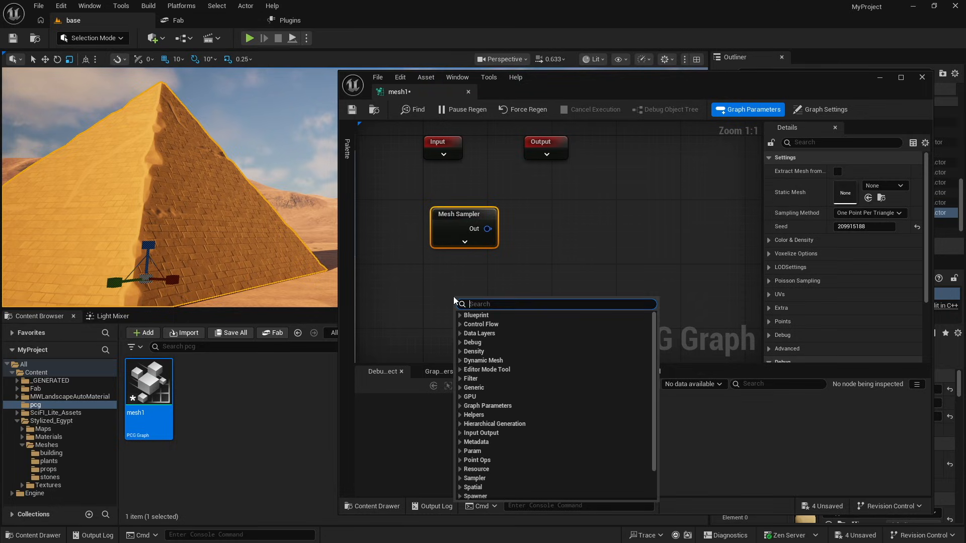
type("acto")
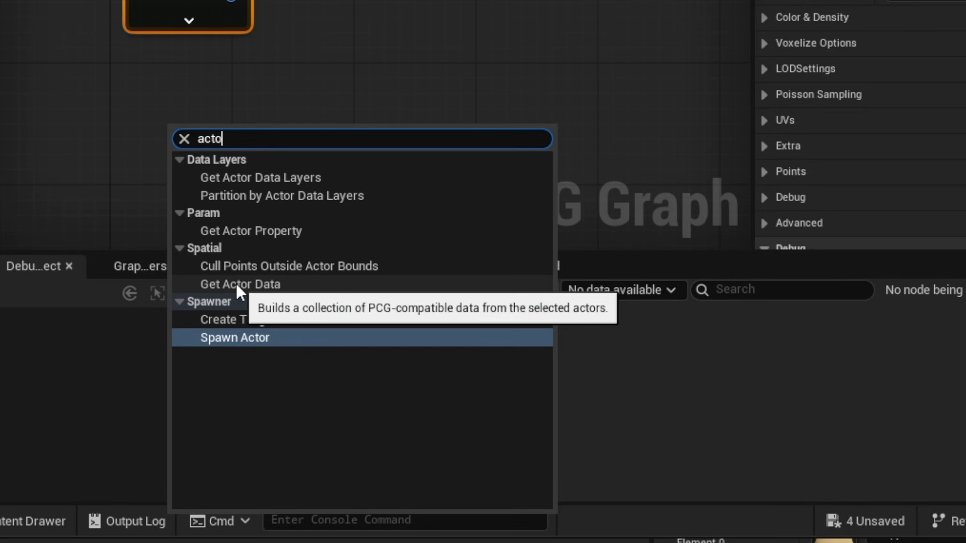
left_click(237, 285)
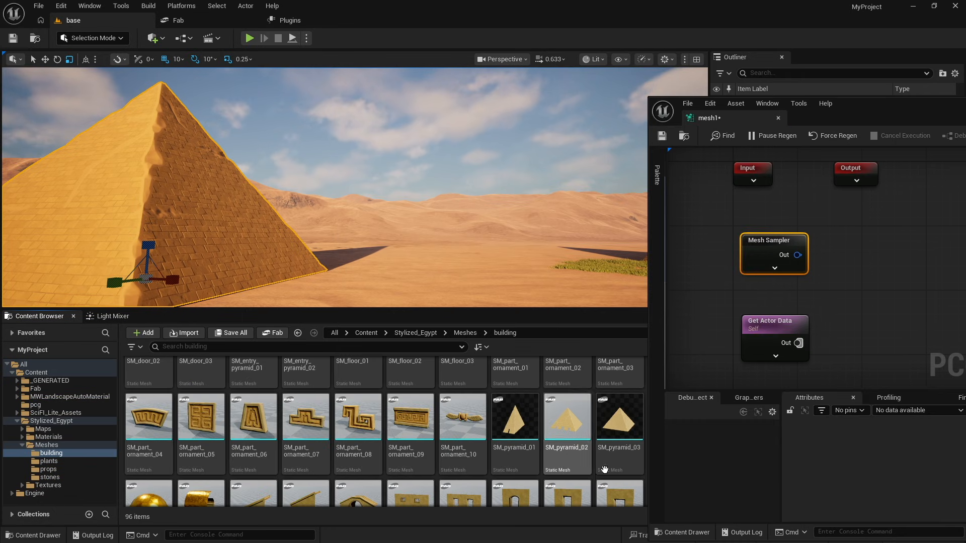
- Assign SM_pyramid_03 from the building meshes as the Mesh Sampler's static mesh
mouse_move(627, 437)
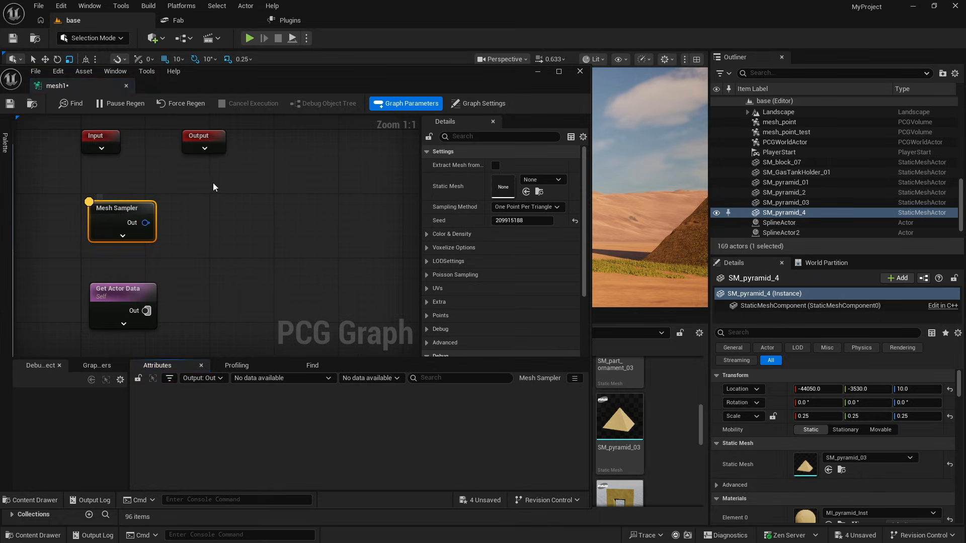
left_click(115, 210)
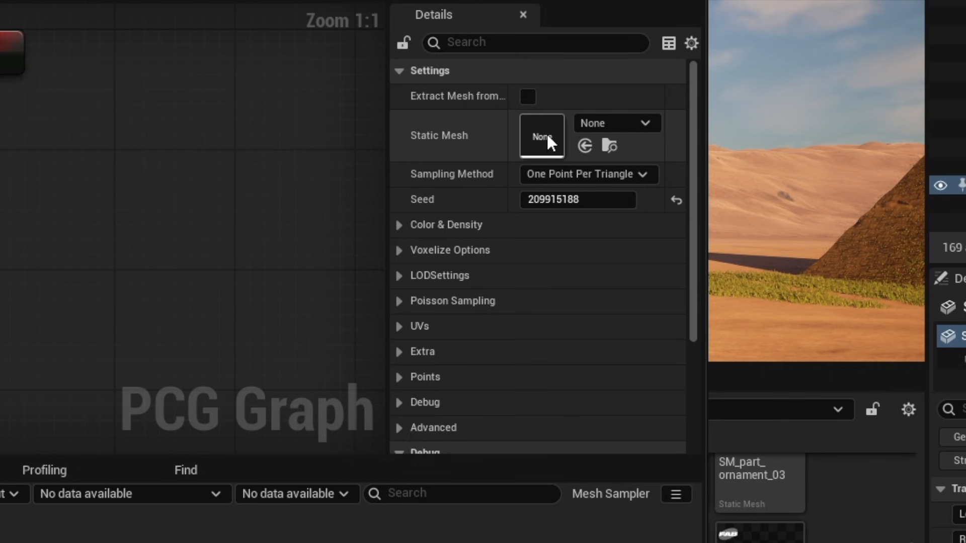
left_click(599, 123)
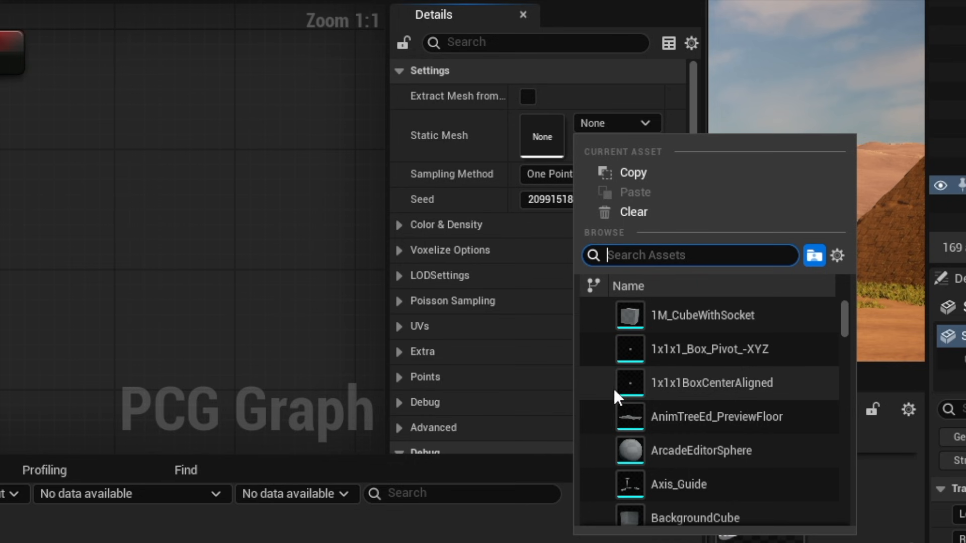
left_click(669, 444)
left_click_drag(626, 427, 502, 188)
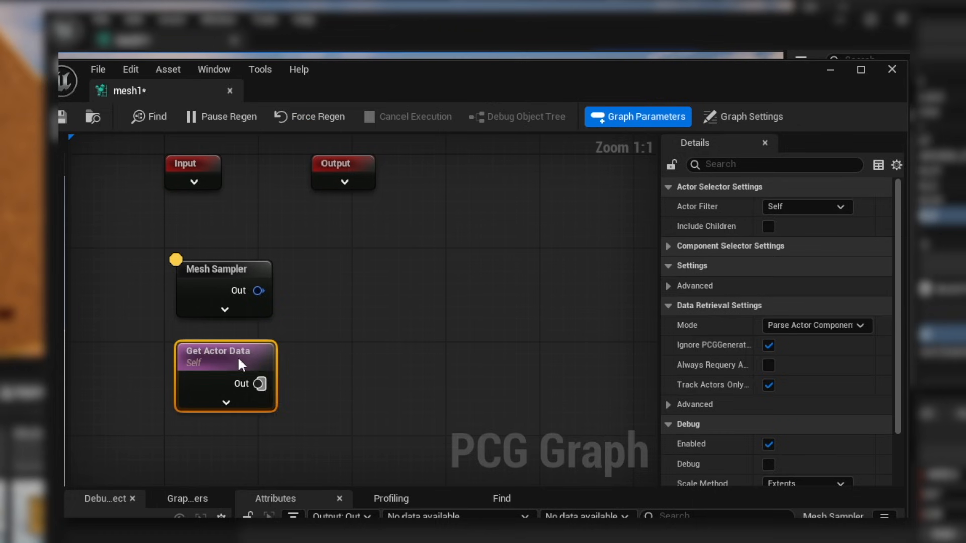
- Configure Get Actor Data to select from All World Actors by the tag t1, using Get Single Point mode
left_click_drag(333, 276, 333, 281)
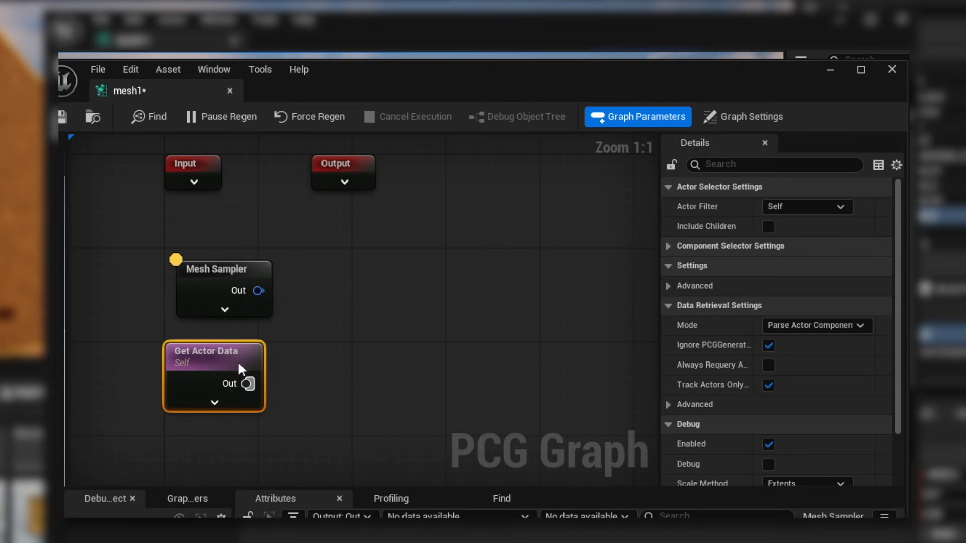
left_click(807, 207)
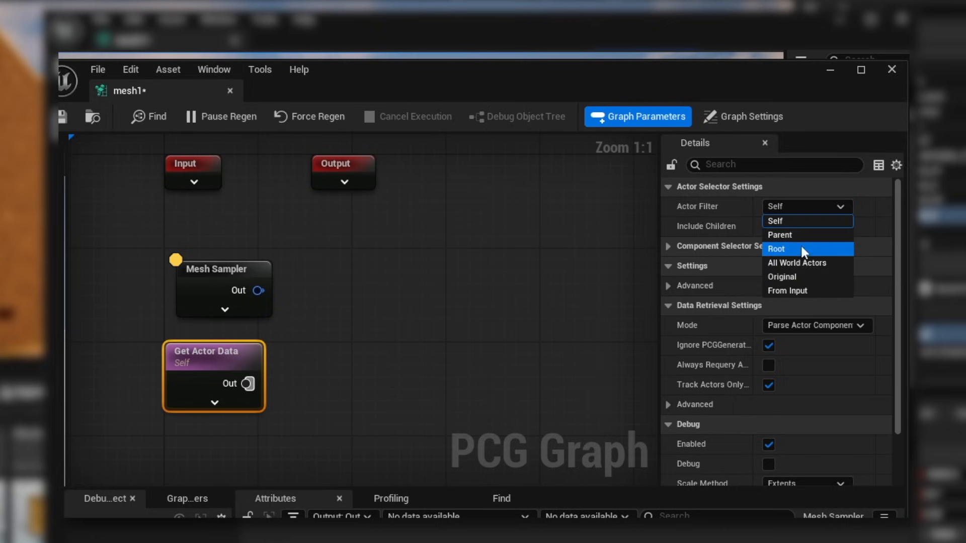
left_click(787, 262)
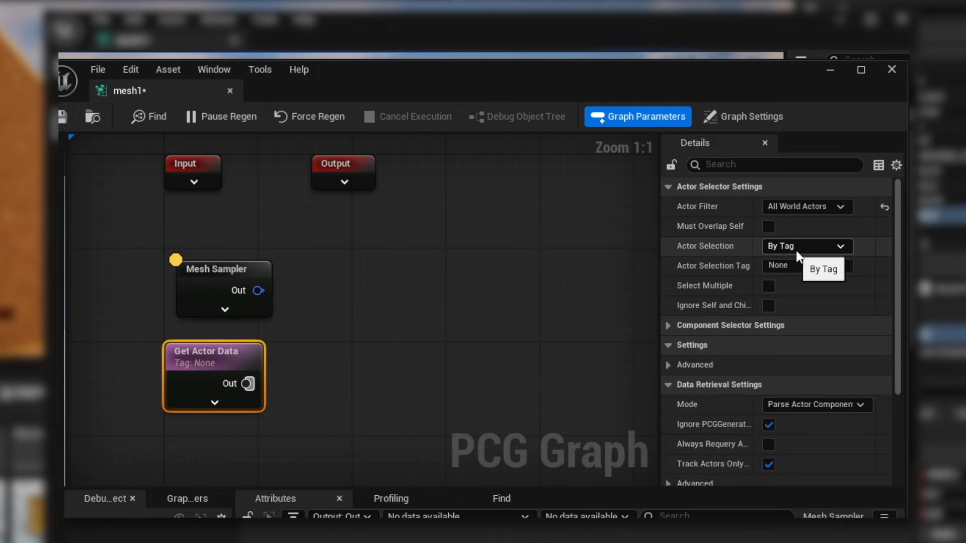
left_click(794, 268)
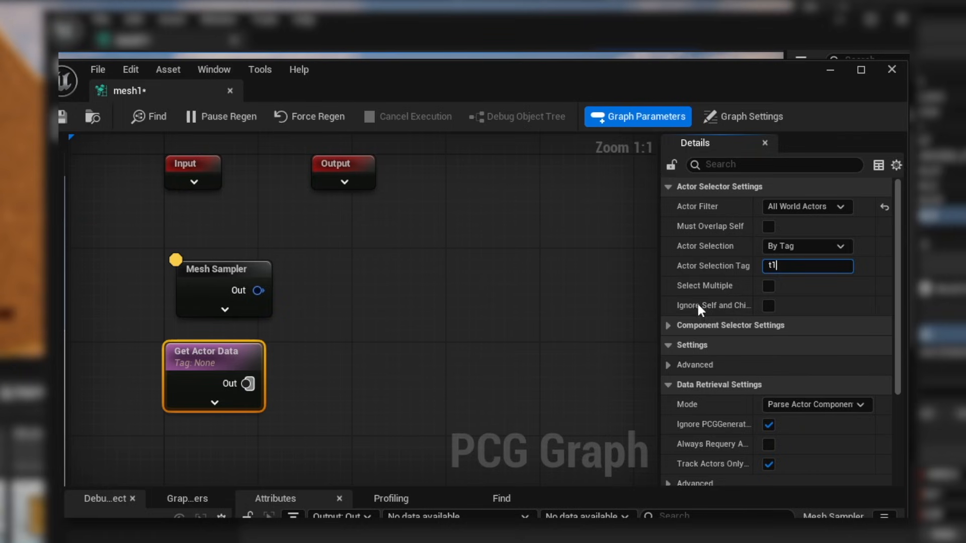
left_click(792, 405)
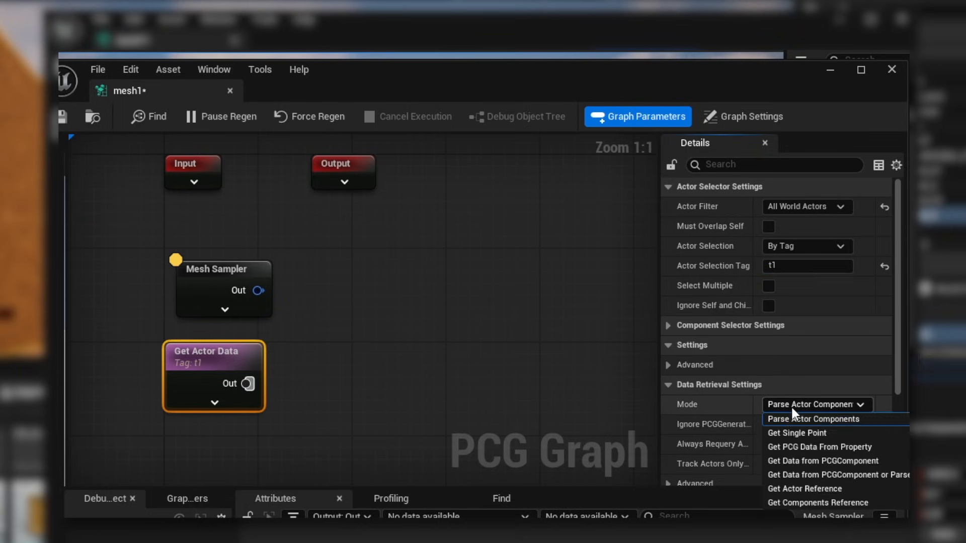
left_click(811, 433)
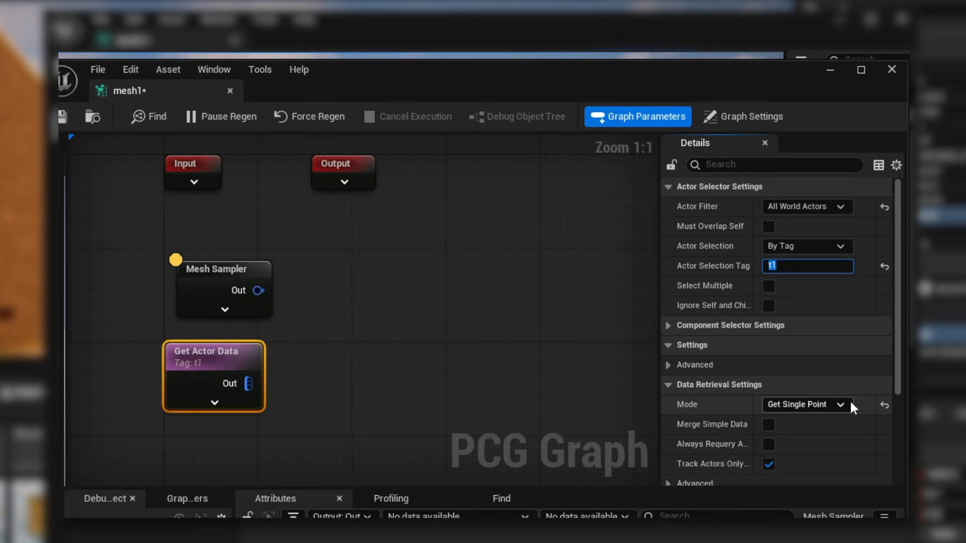
left_click_drag(226, 360, 252, 362)
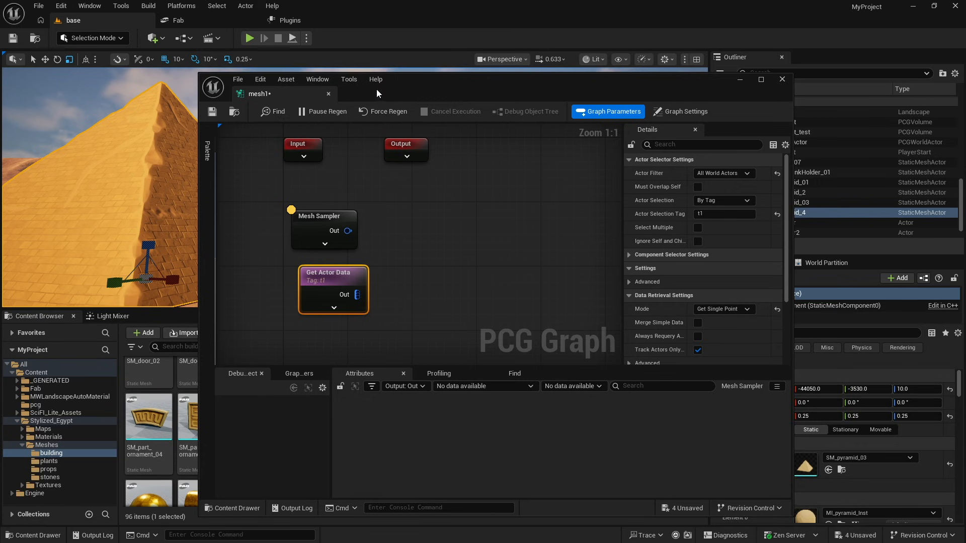
- Add an actor tag named t1 to SM_pyramid_4 in the level
left_click_drag(376, 94, 511, 96)
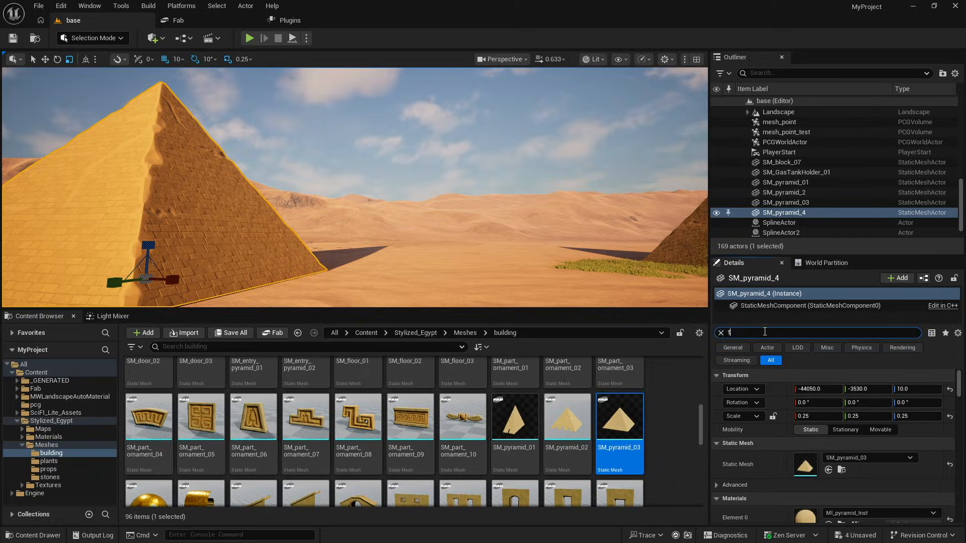
type("ag")
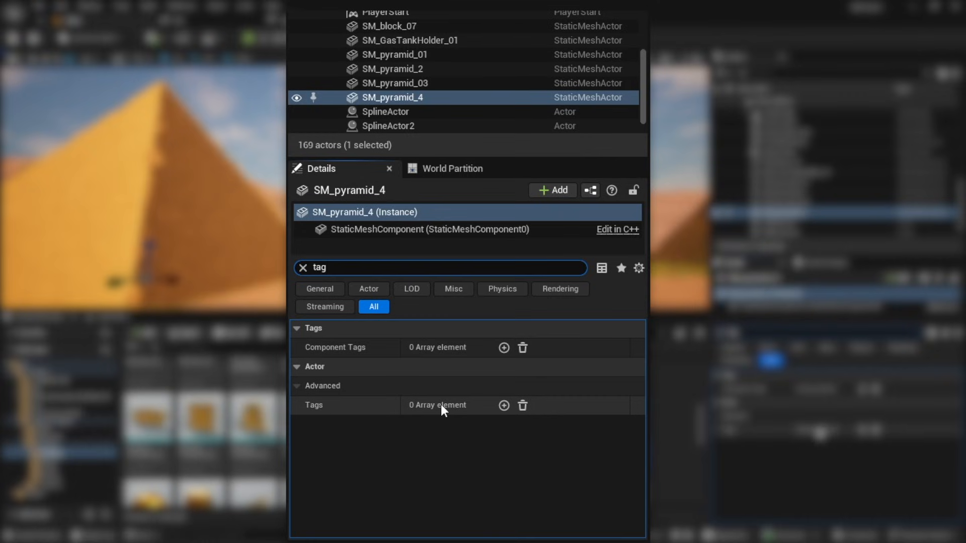
left_click(504, 406)
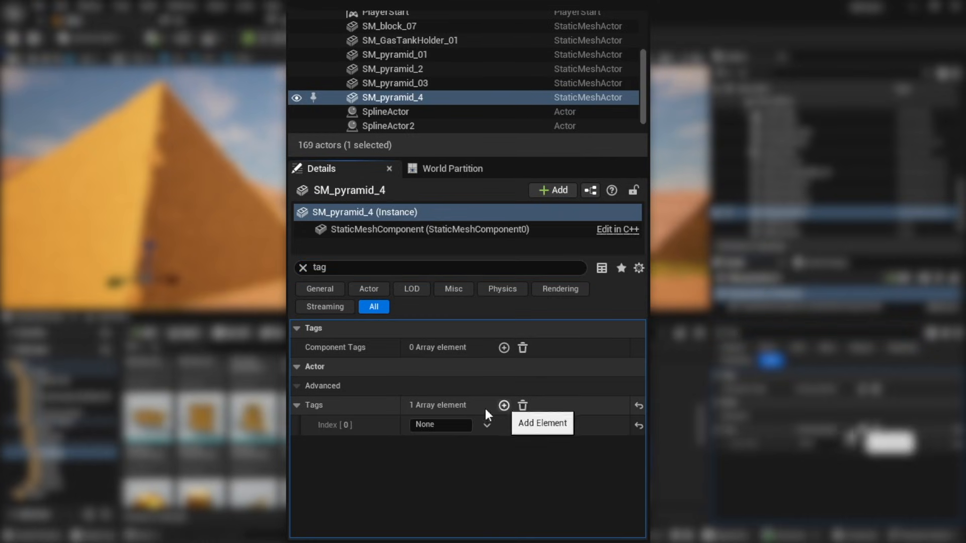
left_click(442, 424)
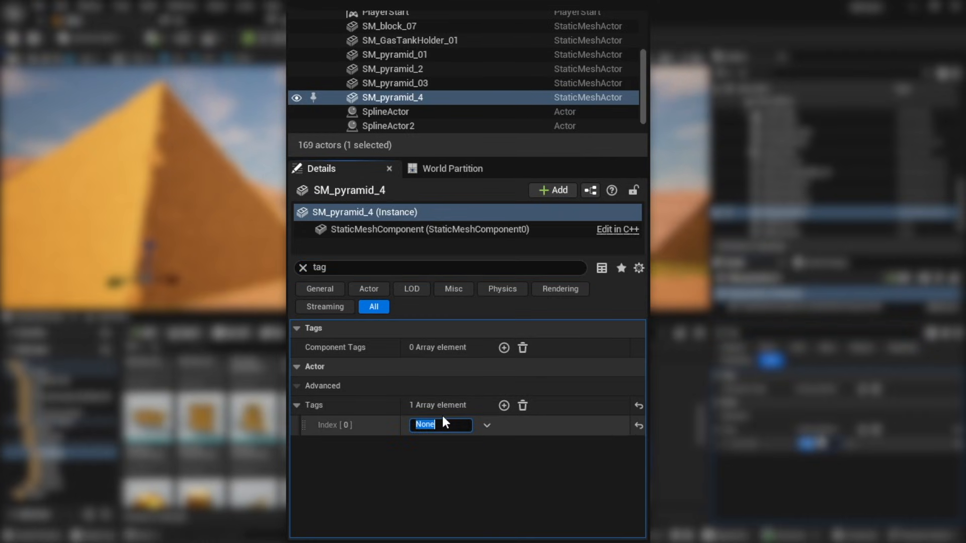
type("t1")
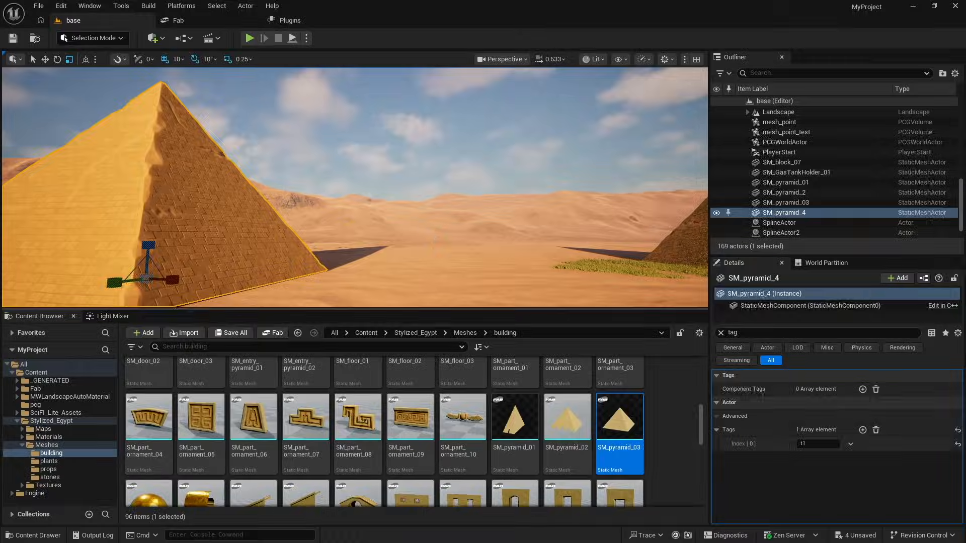
- Place the mesh1 graph from the pcg folder in the level, on the ground beside the pyramid
left_click(434, 242)
left_click(219, 242)
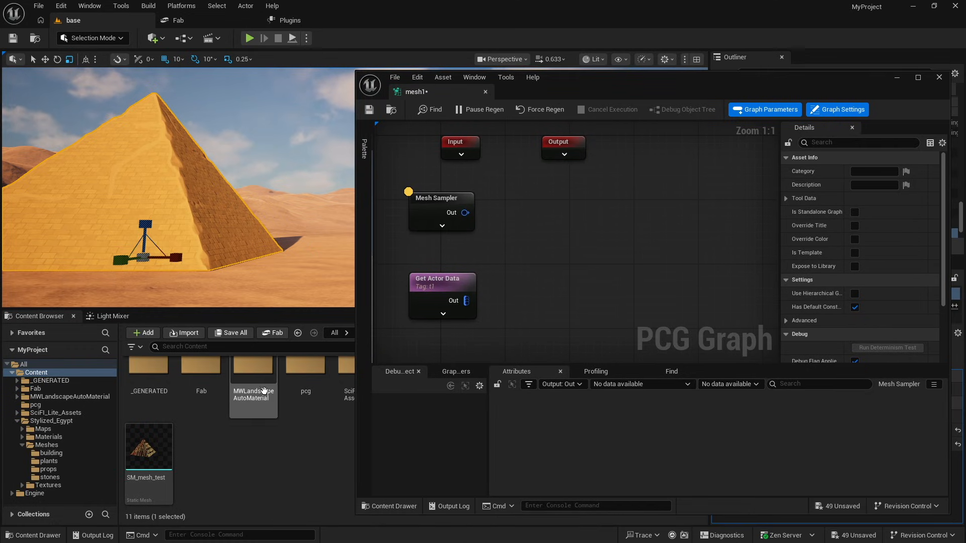
left_click_drag(545, 88, 586, 106)
double_click(308, 375)
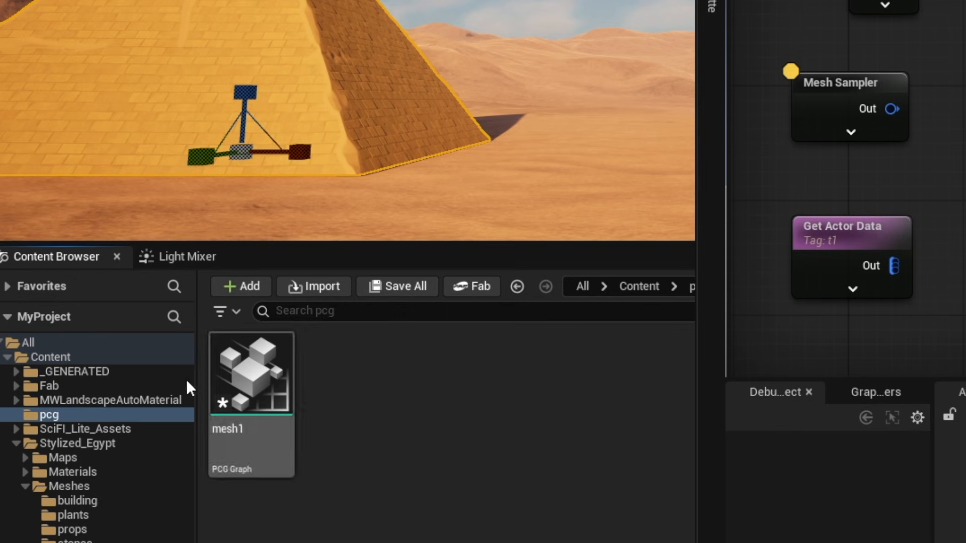
left_click_drag(241, 381, 413, 191)
left_click_drag(513, 165, 514, 166)
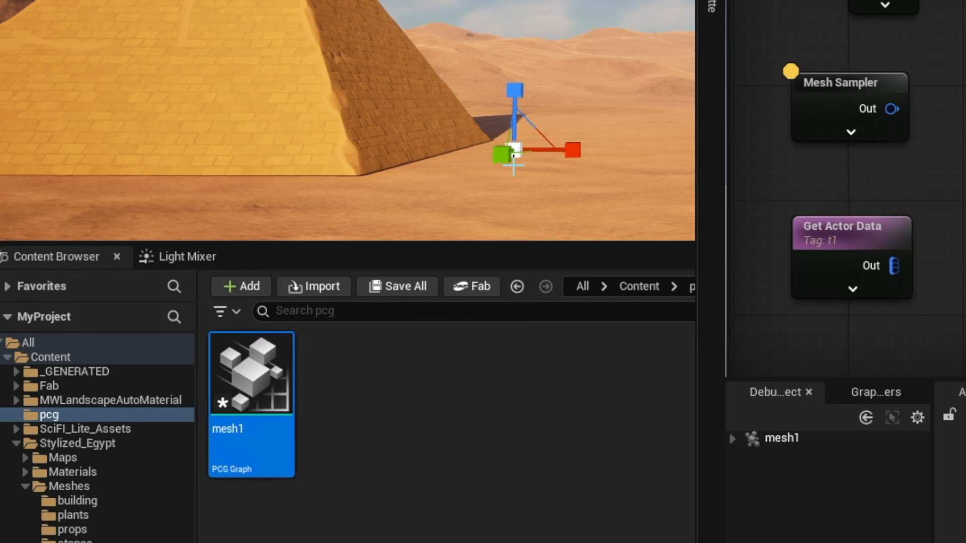
- Raise the placed mesh1 volume slightly along the Z axis beside the pyramid
key("w")
right_click_drag(514, 165, 505, 140)
right_click_drag(473, 334, 217, 226)
key("f")
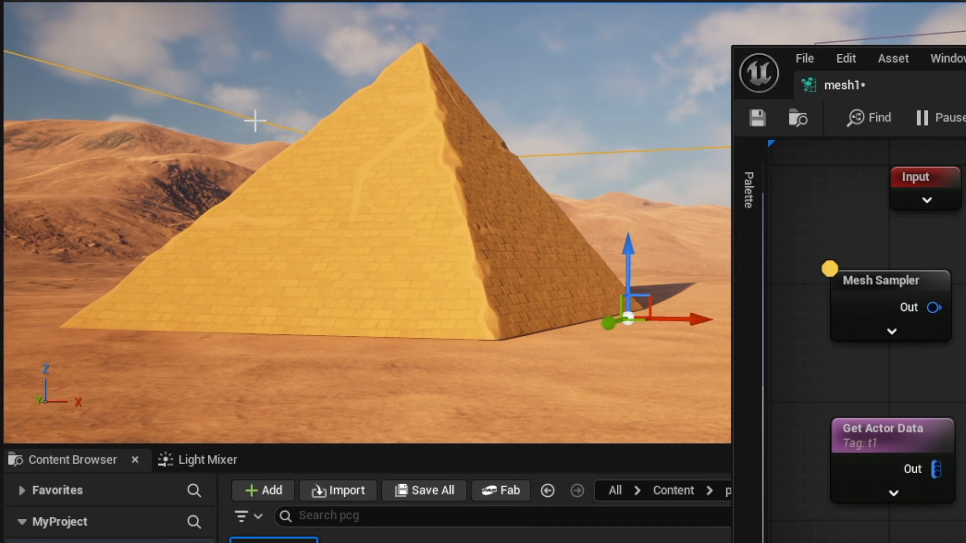
left_click_drag(624, 244, 628, 203)
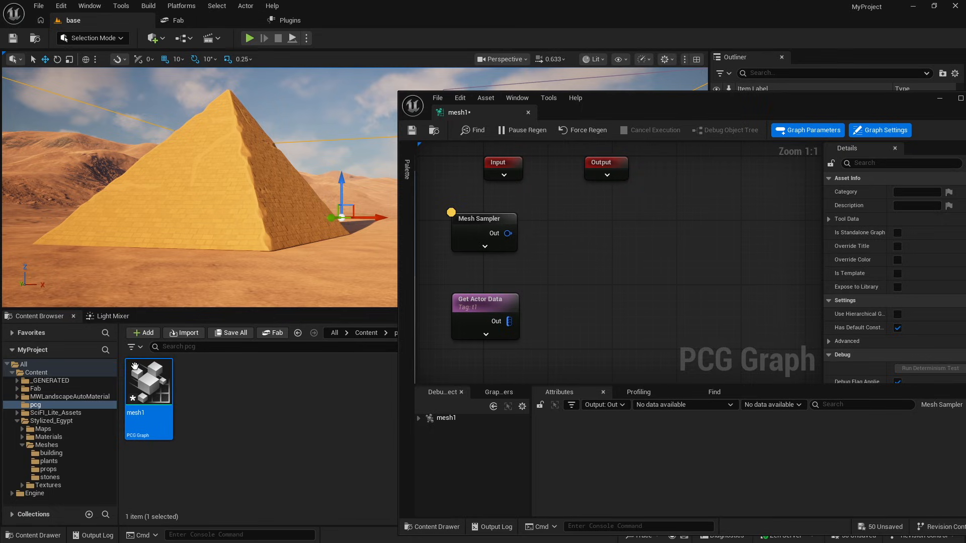
mouse_move(300, 225)
right_mouse_down()
mouse_move(393, 225)
mouse_move(287, 214)
mouse_move(417, 216)
mouse_move(285, 227)
right_mouse_up()
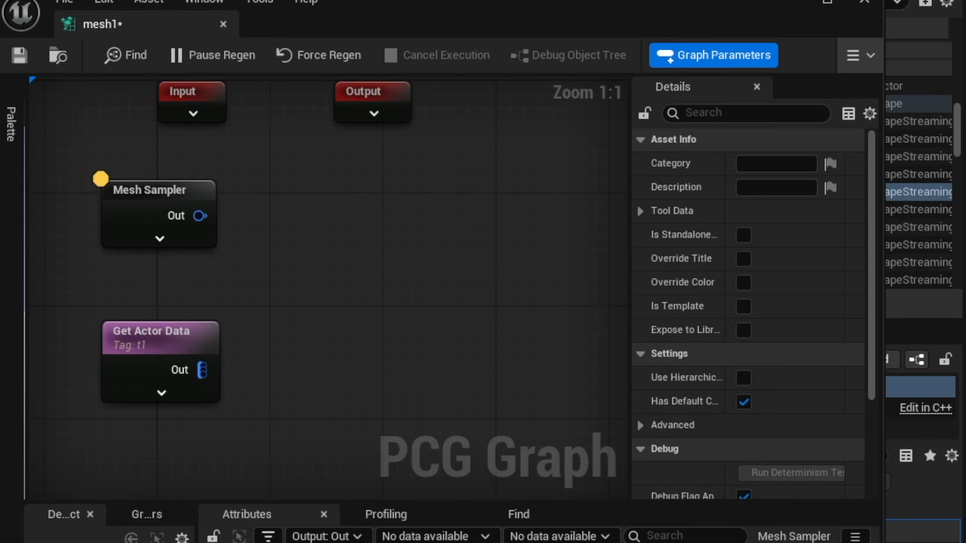
- Rearrange the Mesh Sampler and Get Actor Data nodes and add a Copy Points node beside them
left_click_drag(146, 195, 133, 192)
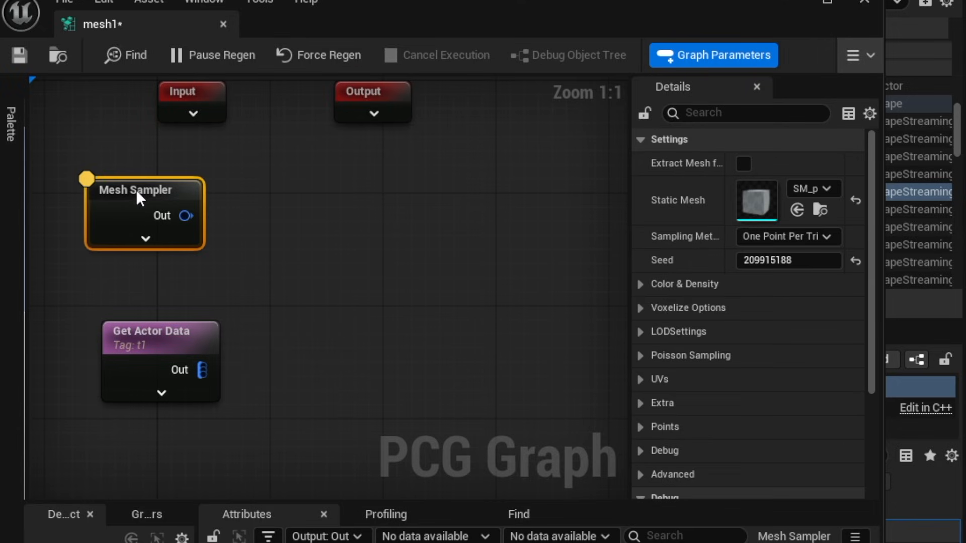
left_click_drag(157, 351, 125, 319)
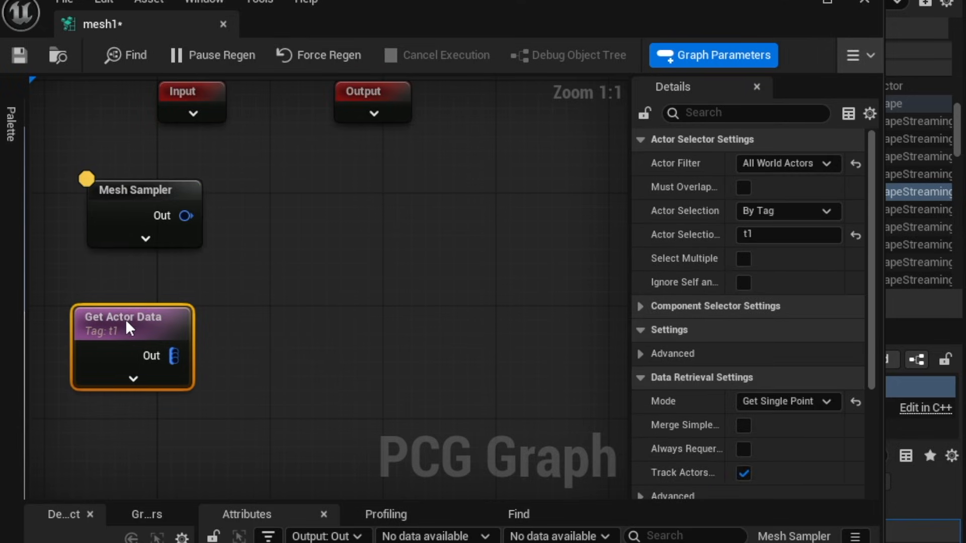
right_click(320, 255)
type("cop")
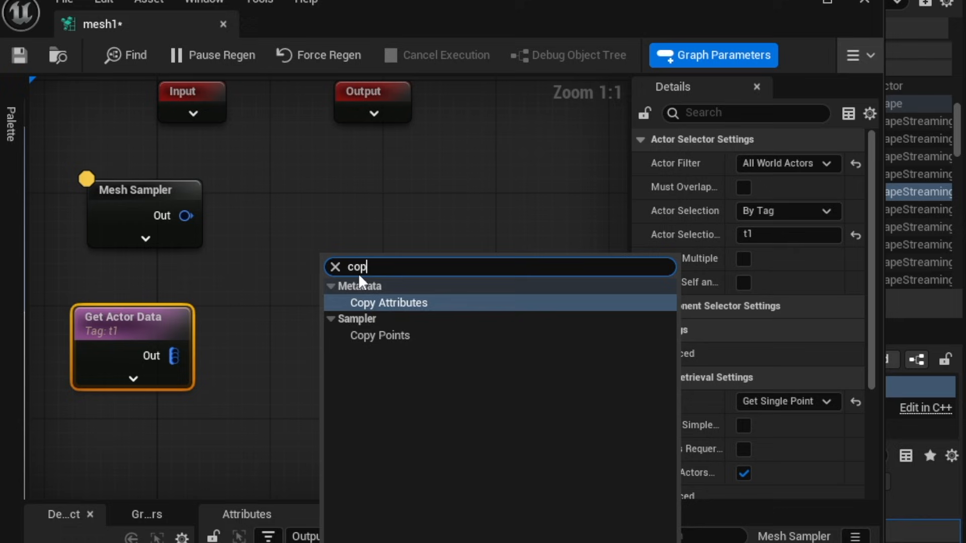
left_click(378, 335)
left_click_drag(364, 262, 378, 227)
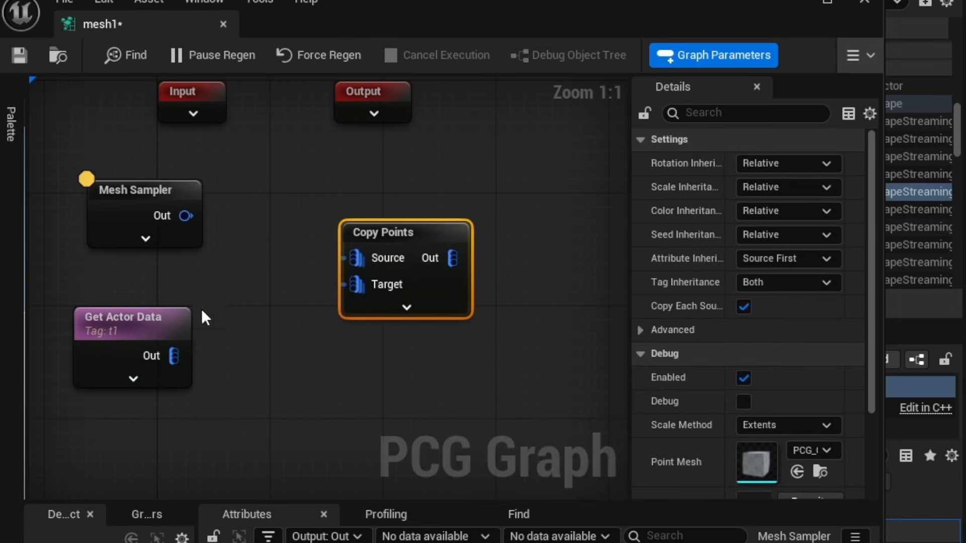
- Connect Get Actor Data to the Target and Mesh Sampler to the Source of Copy Points, and enable debugging on Copy Points
left_click_drag(174, 356, 357, 280)
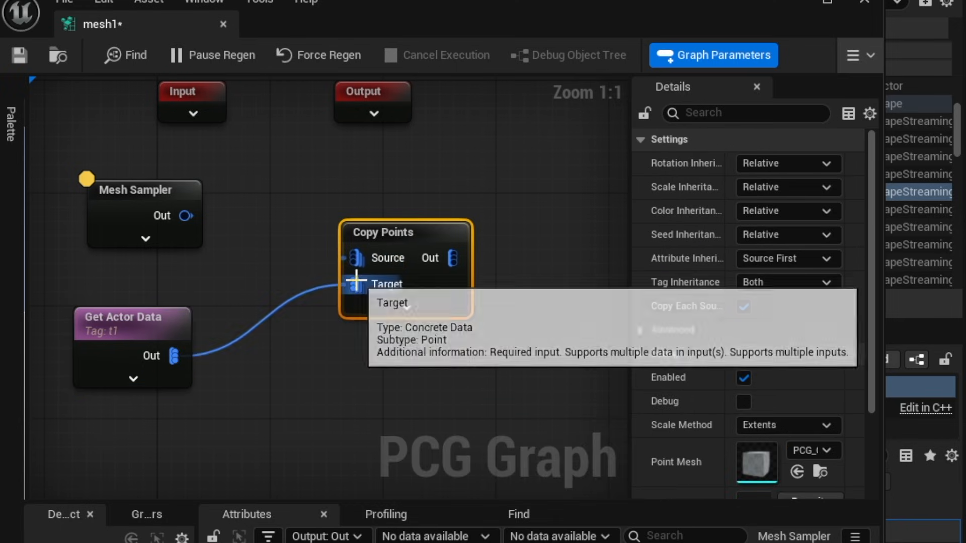
left_click_drag(186, 215, 357, 258)
left_click(184, 214)
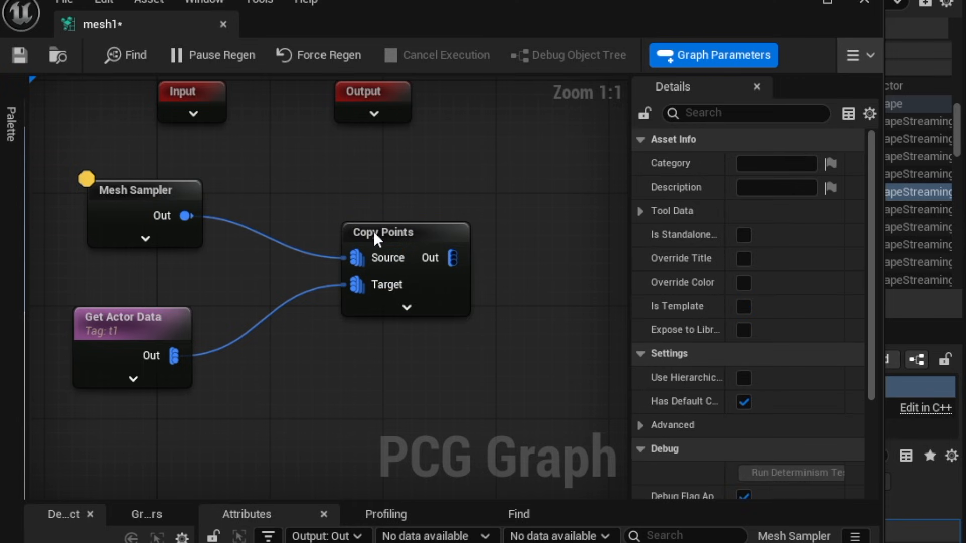
left_click(373, 231)
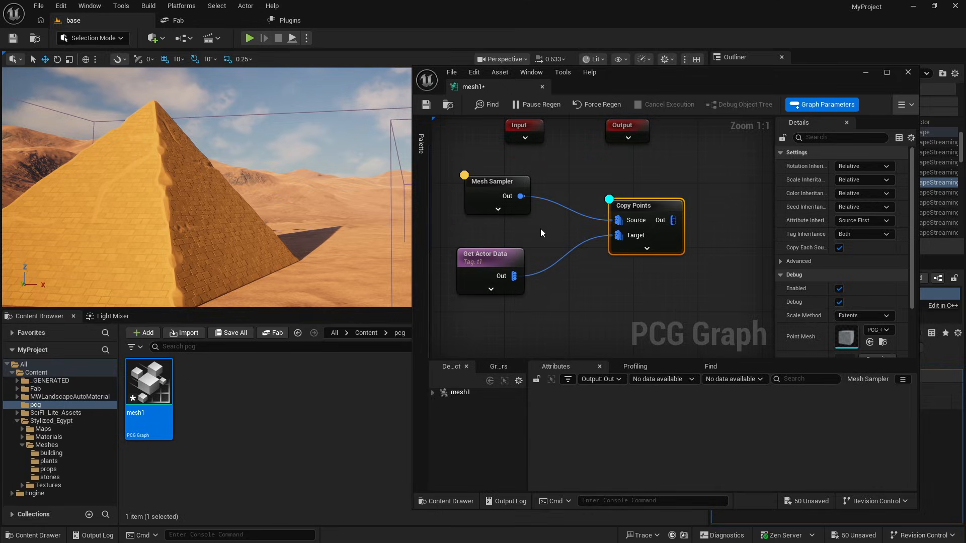
- Turn off debugging on Copy Points and add a Bounds Modifier node between Mesh Sampler and Copy Points
left_click_drag(634, 206, 691, 205)
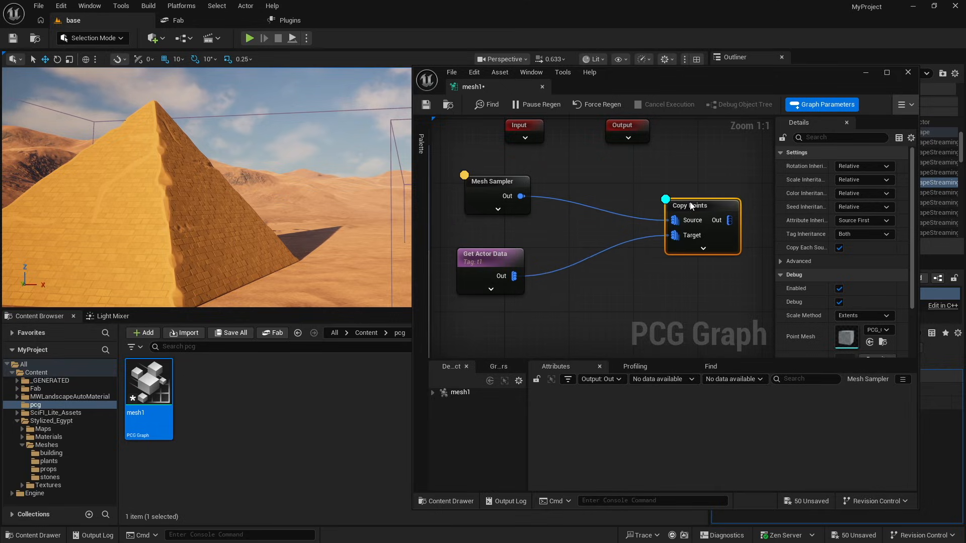
key("d")
right_click(576, 197)
type("bou")
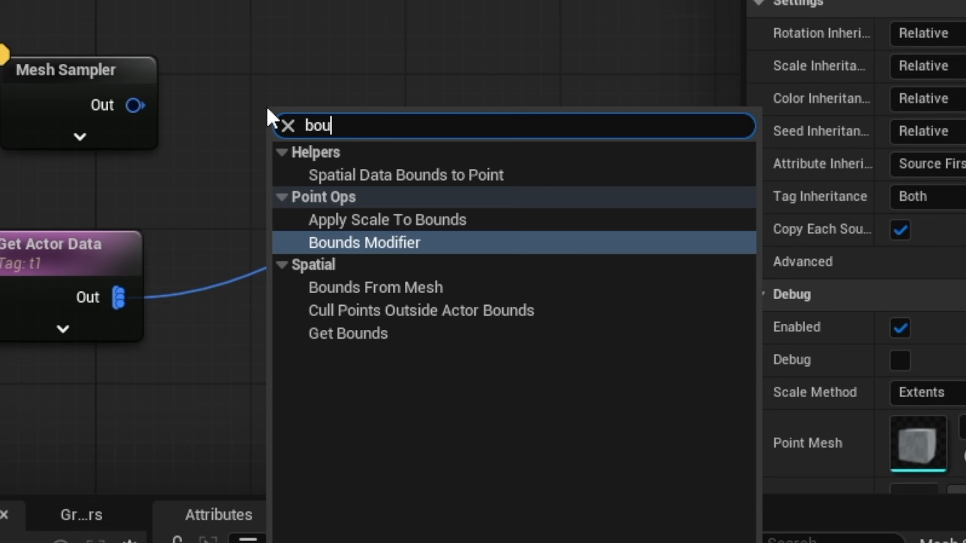
left_click(355, 243)
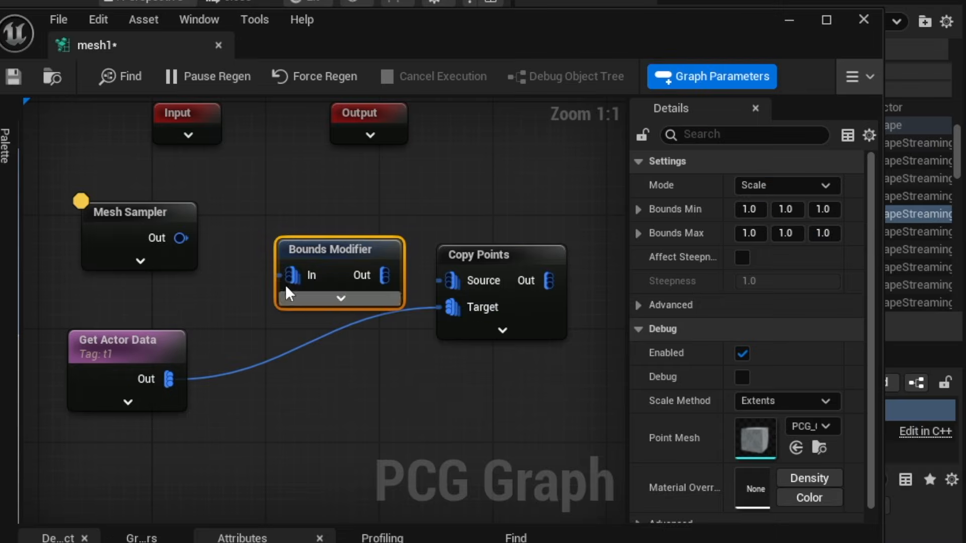
left_click_drag(305, 247, 281, 224)
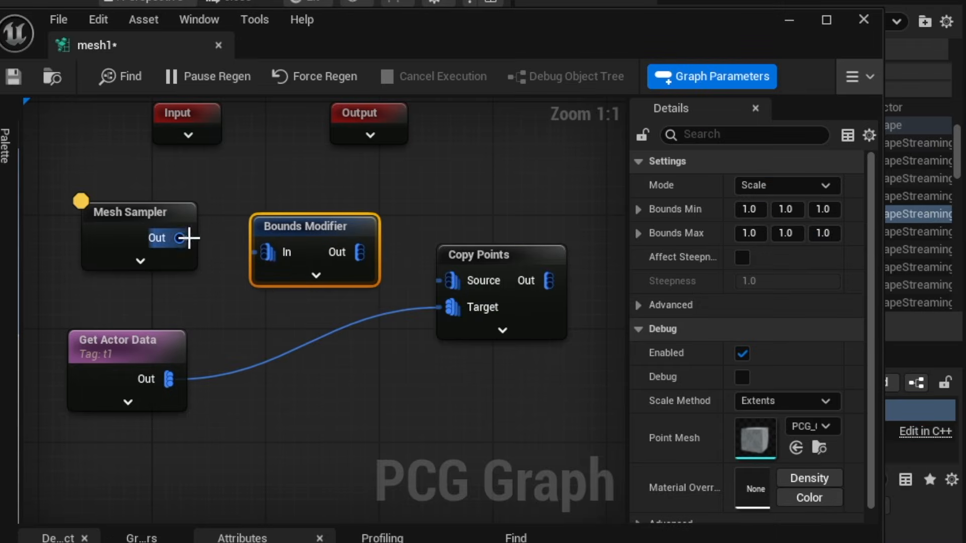
- Route Mesh Sampler through Bounds Modifier into the Copy Points Source and enable debugging on Copy Points
left_click_drag(189, 238, 261, 253)
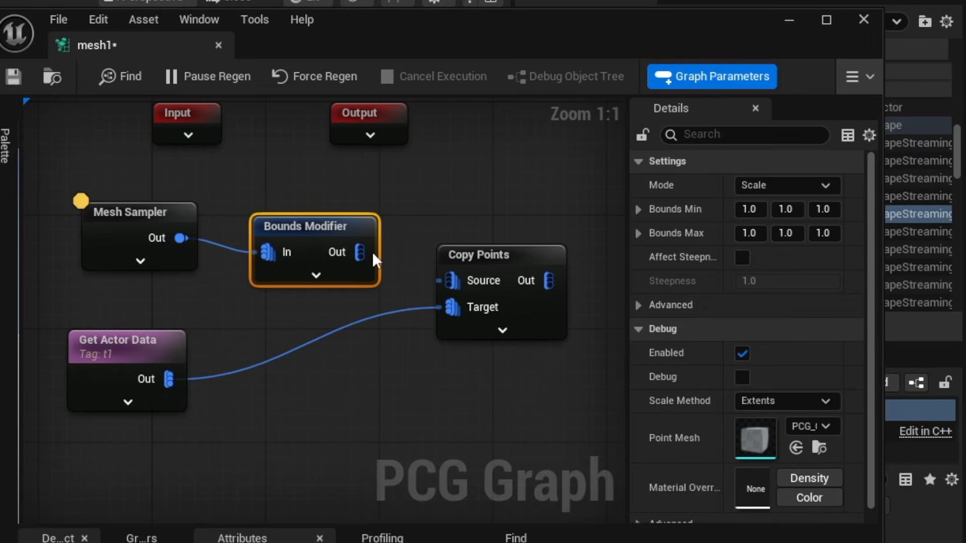
left_click_drag(360, 253, 451, 281)
left_click(481, 262)
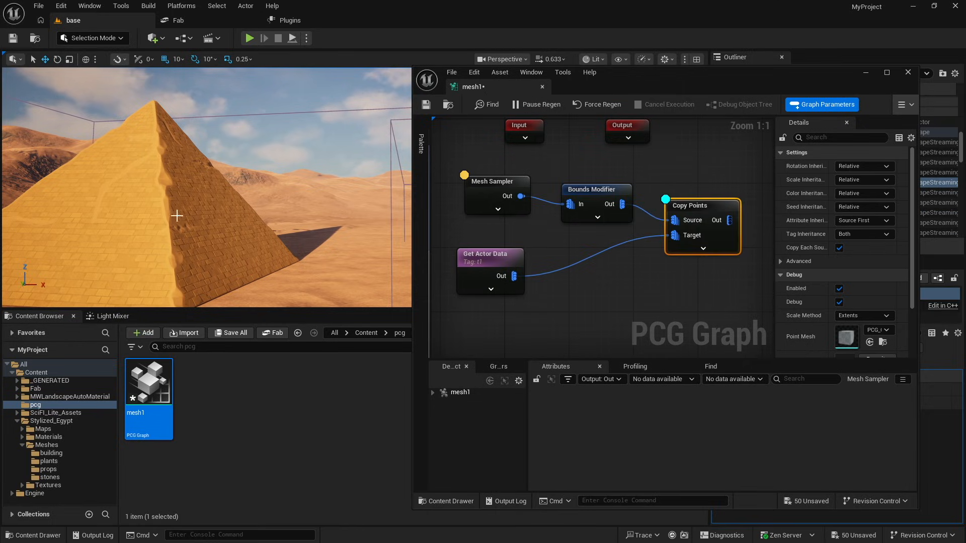
- Set the Bounds Modifier's Bounds Max to 100, 100, 100
key("w")
right_click_drag(176, 216, 201, 229)
key("s")
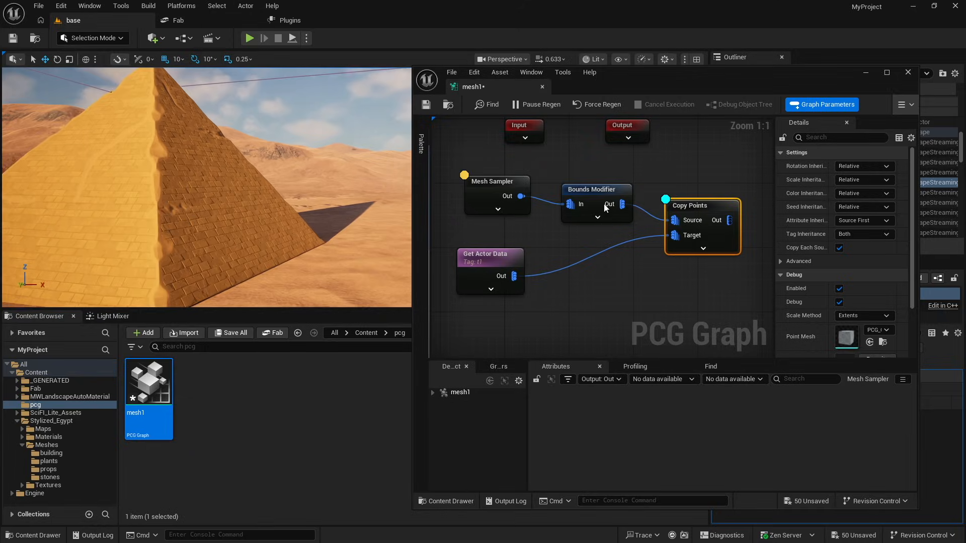
left_click(597, 190)
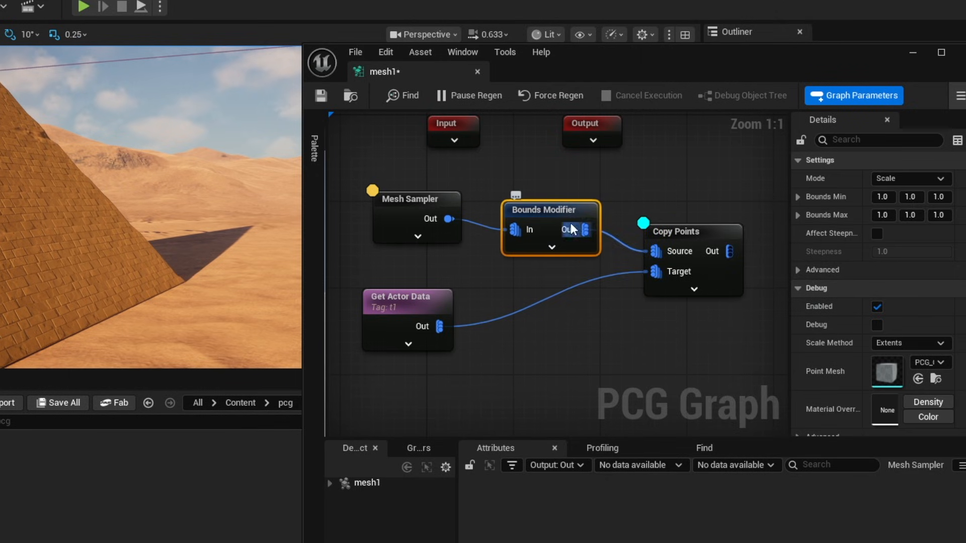
left_click(882, 216)
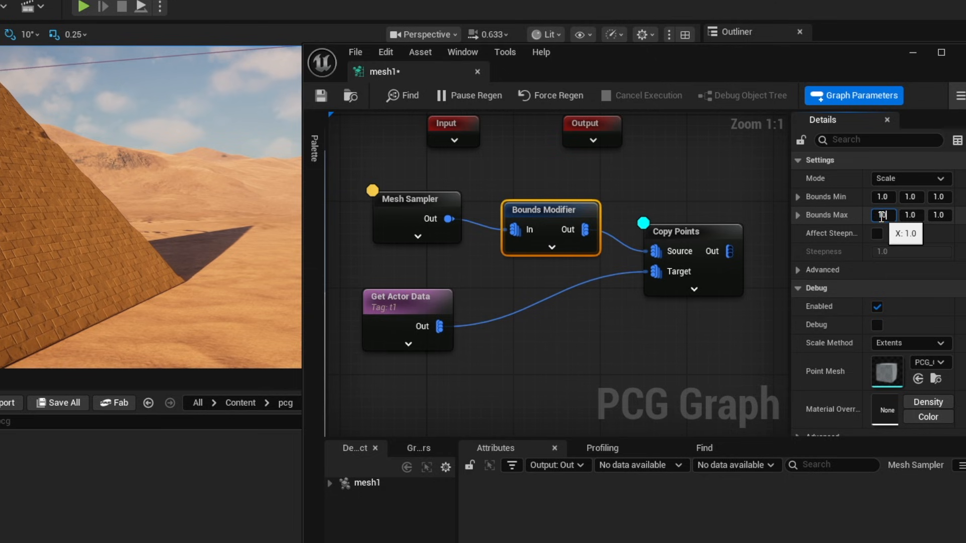
type("100")
key("Tab")
type("100")
key("Tab")
type("100")
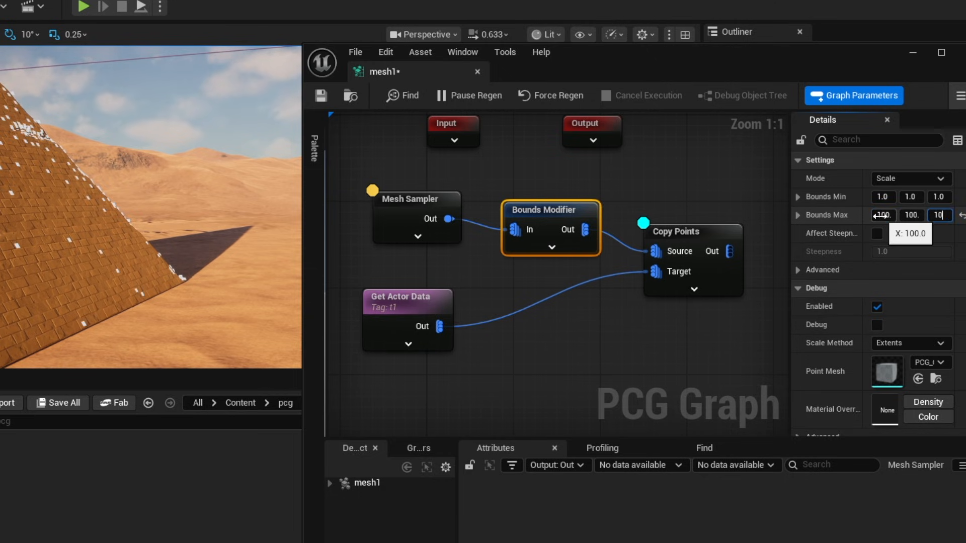
- Inspect how the Mesh Sampler's debug points follow the pyramid's wireframe triangles, and return the viewport to Lit view
key("Tab")
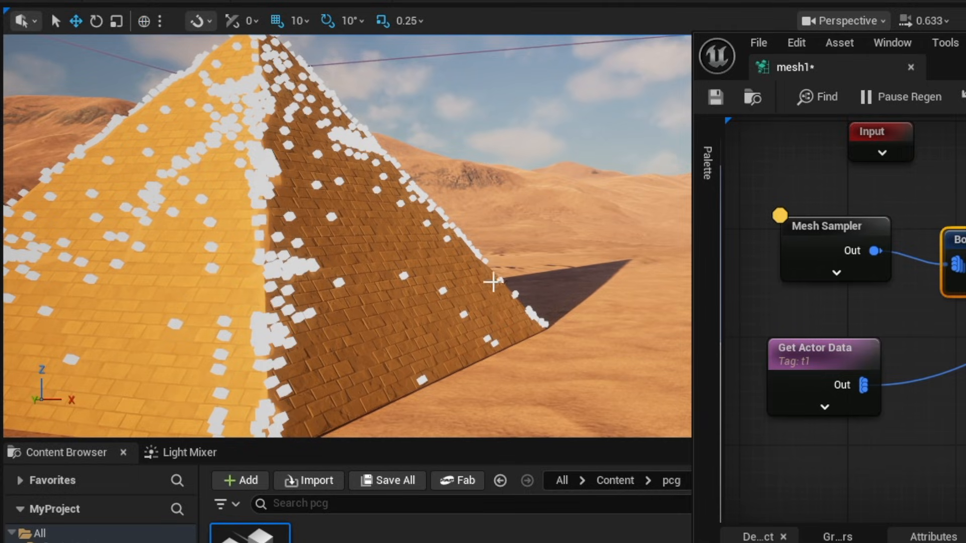
mouse_move(445, 297)
right_mouse_down()
mouse_move(262, 297)
mouse_move(430, 302)
right_mouse_up()
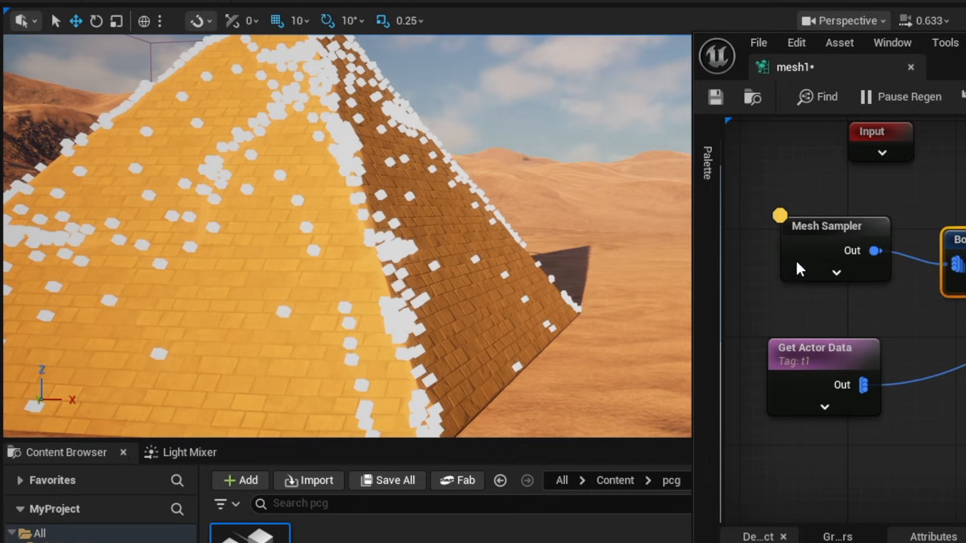
left_click(798, 226)
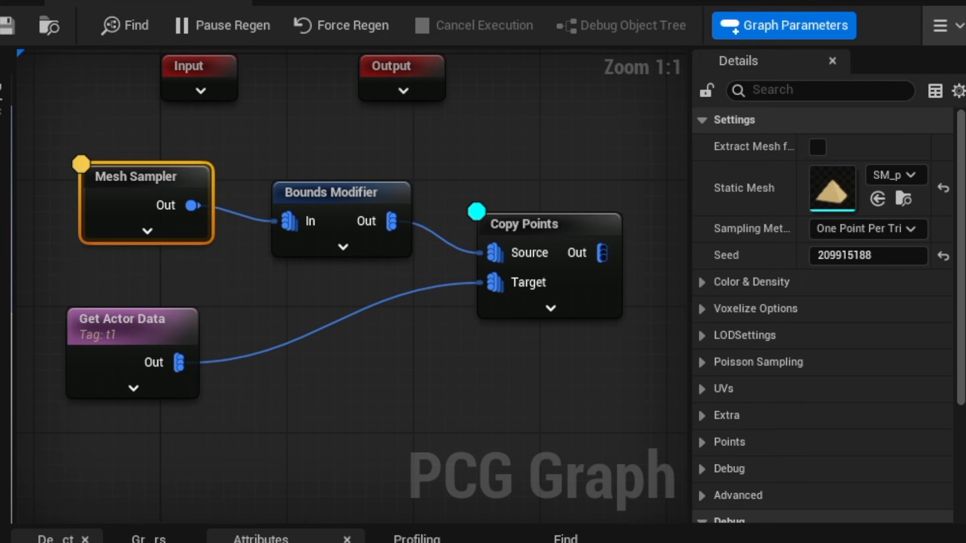
right_click_drag(207, 186, 267, 173)
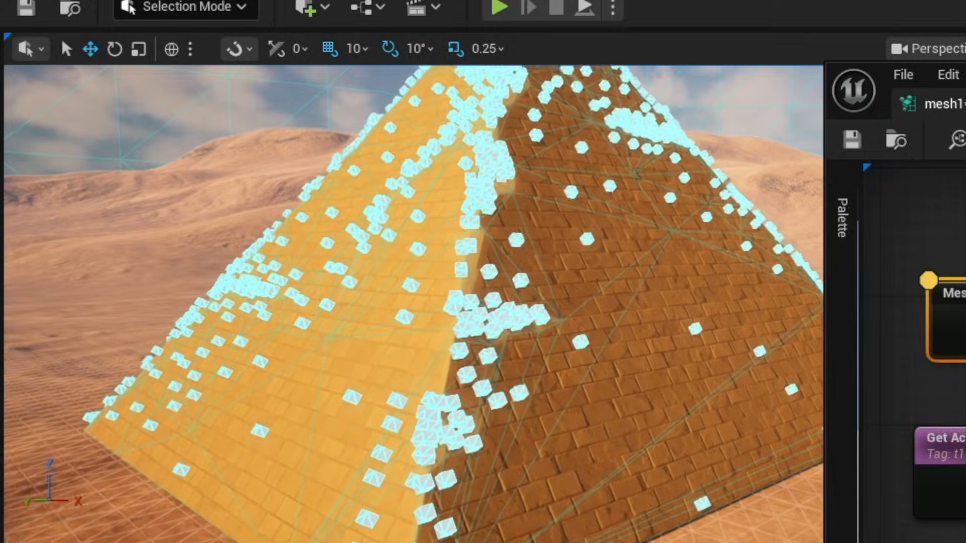
right_click_drag(251, 178, 227, 173)
mouse_move(622, 304)
right_mouse_down()
mouse_move(593, 297)
mouse_move(622, 304)
right_mouse_up()
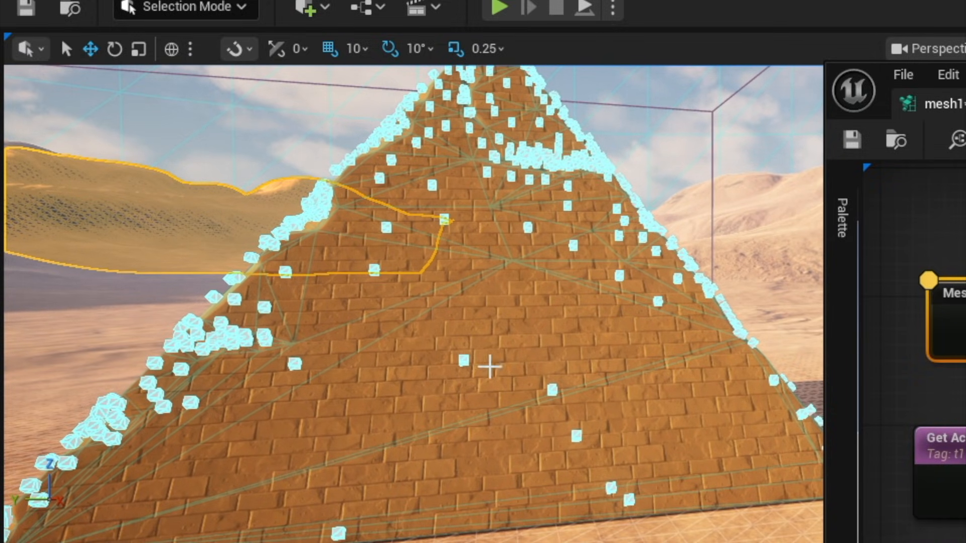
right_click_drag(489, 367, 510, 334)
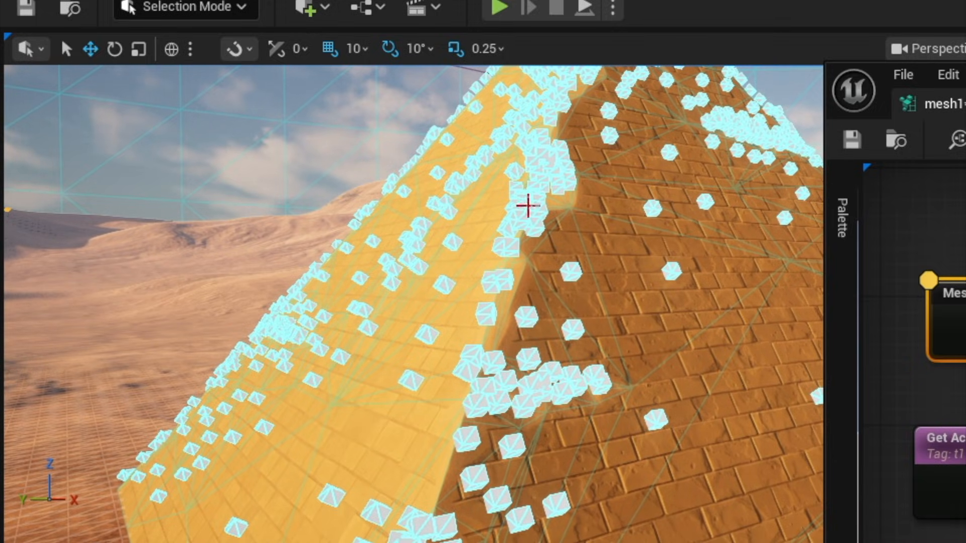
mouse_move(556, 293)
right_mouse_down()
mouse_move(529, 290)
mouse_move(569, 293)
right_mouse_up()
left_click(568, 62)
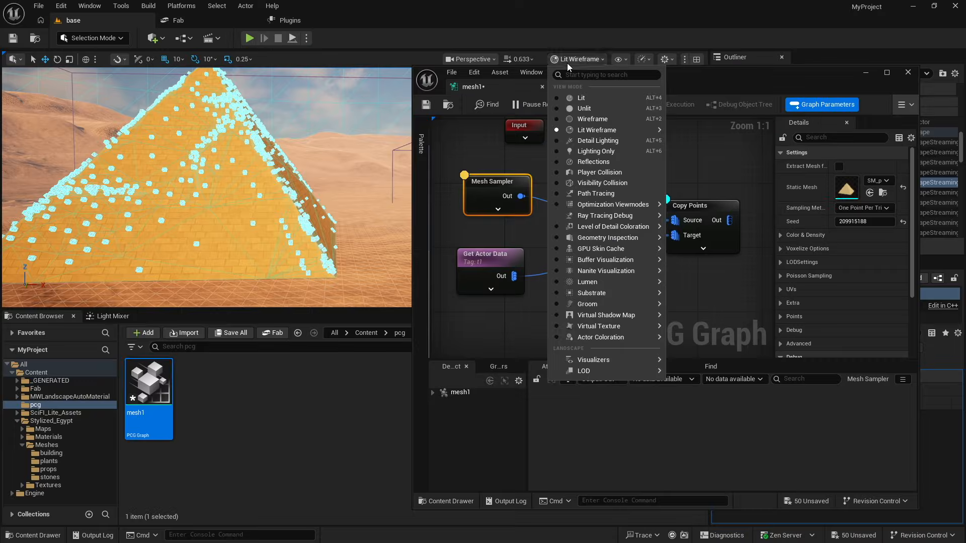
left_click(569, 99)
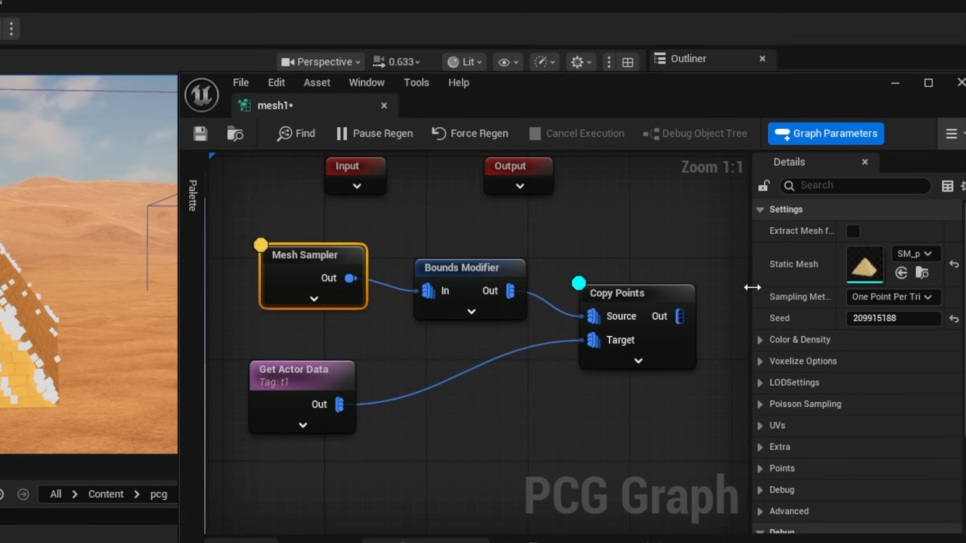
- Switch the Mesh Sampler's sampling method to Poisson Sampling and set its Poisson sampling radius to 100
left_click(905, 297)
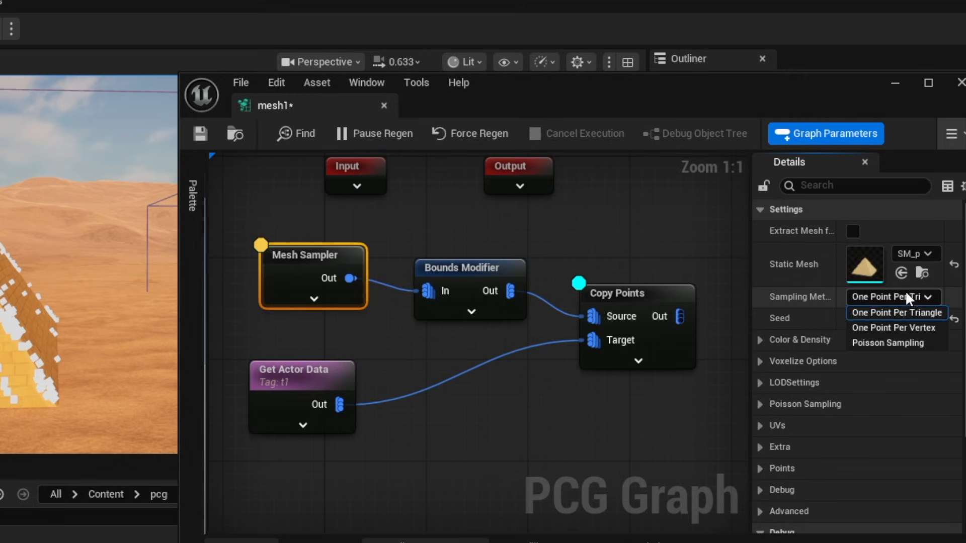
left_click(873, 344)
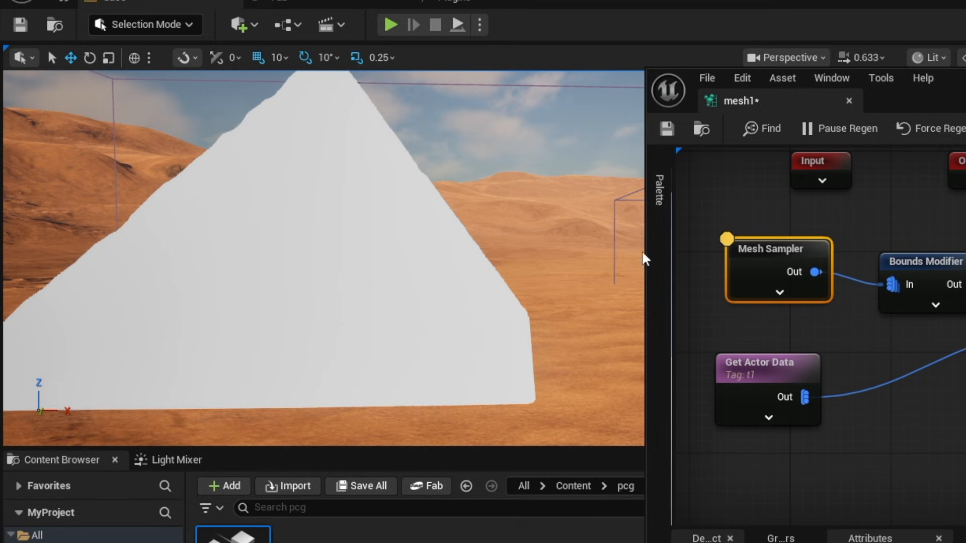
right_click_drag(565, 244, 525, 235)
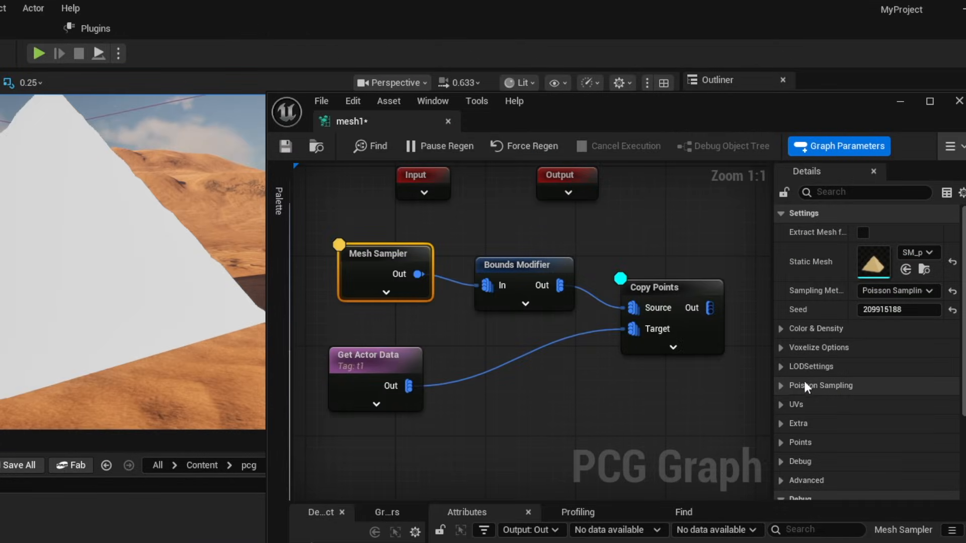
left_click(793, 385)
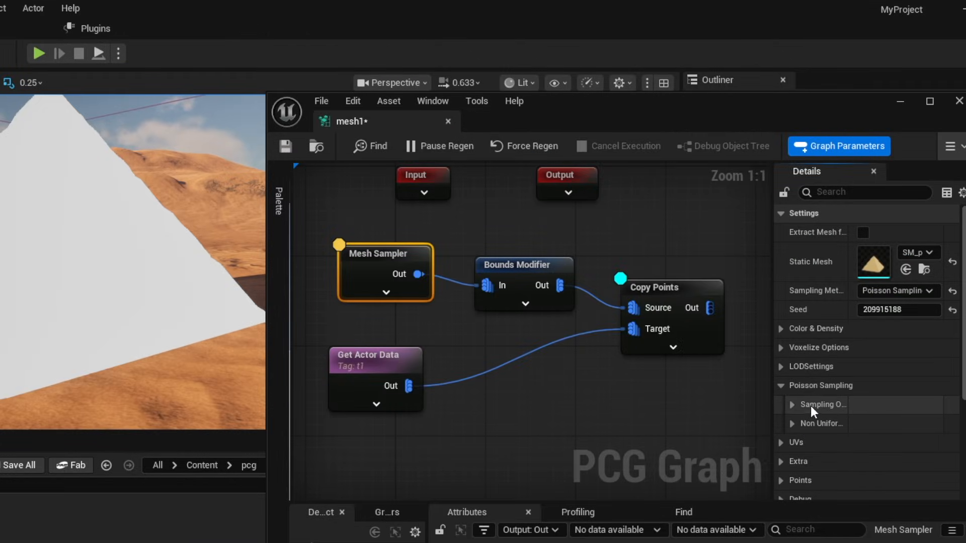
left_click(794, 406)
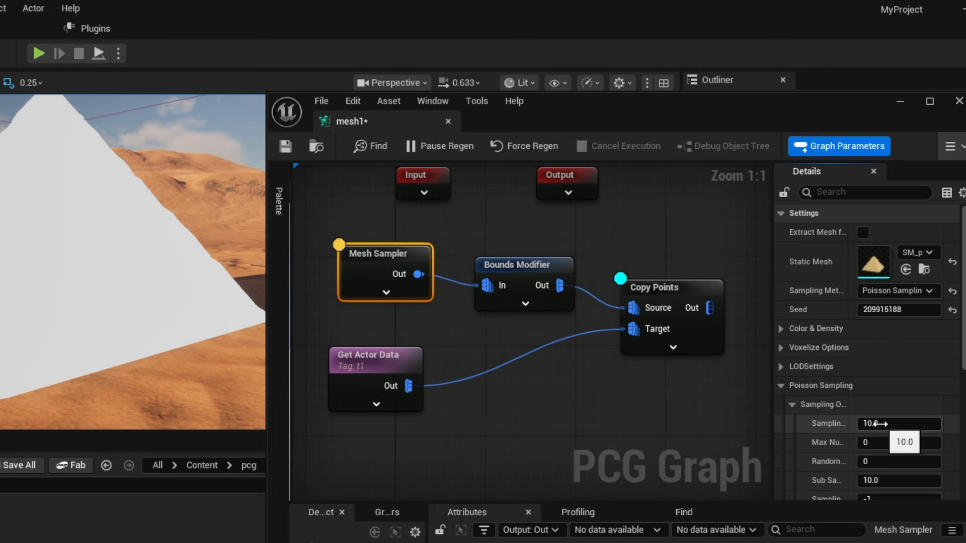
left_click(875, 423)
type("100")
key("Tab")
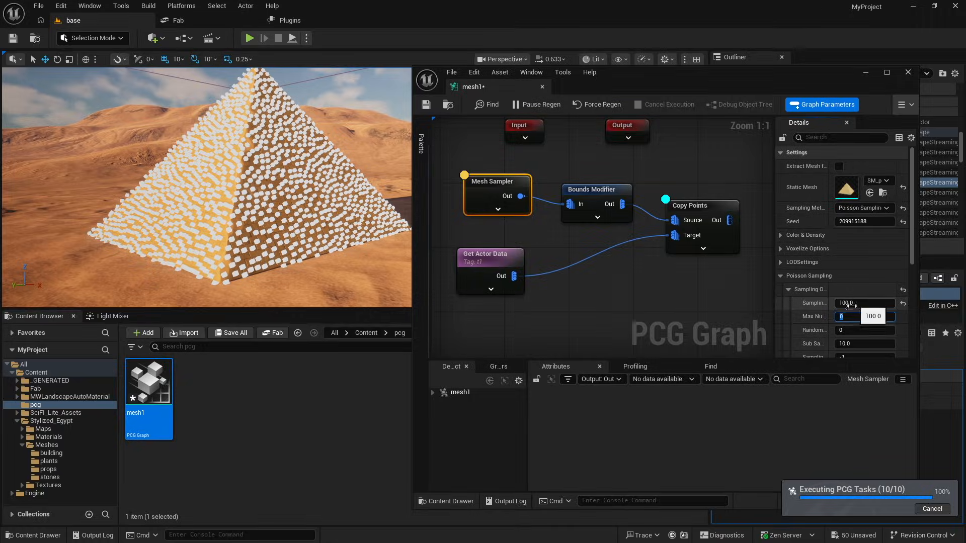
- Set the Mesh Sampler's Poisson sampling radius to 200 and check the point spacing around the pyramid
left_click(855, 303)
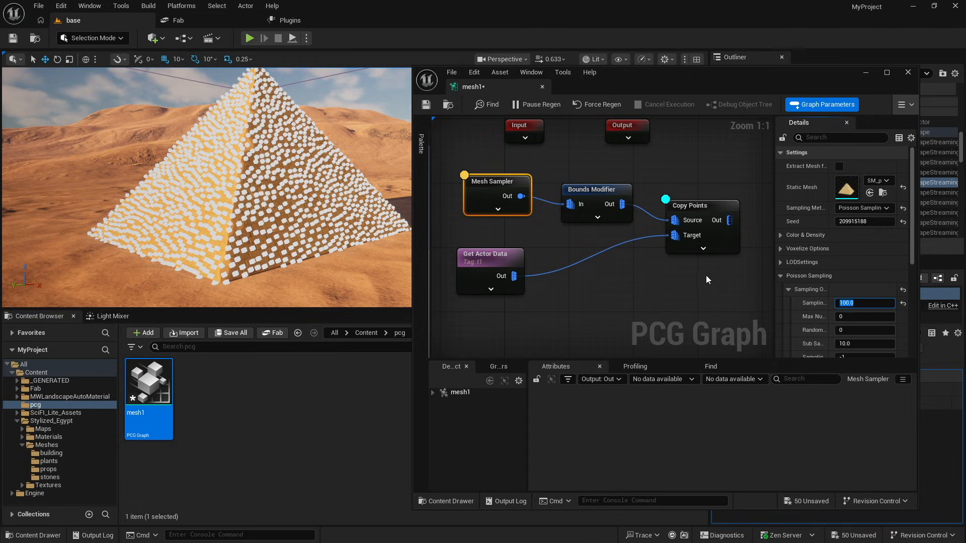
type("200")
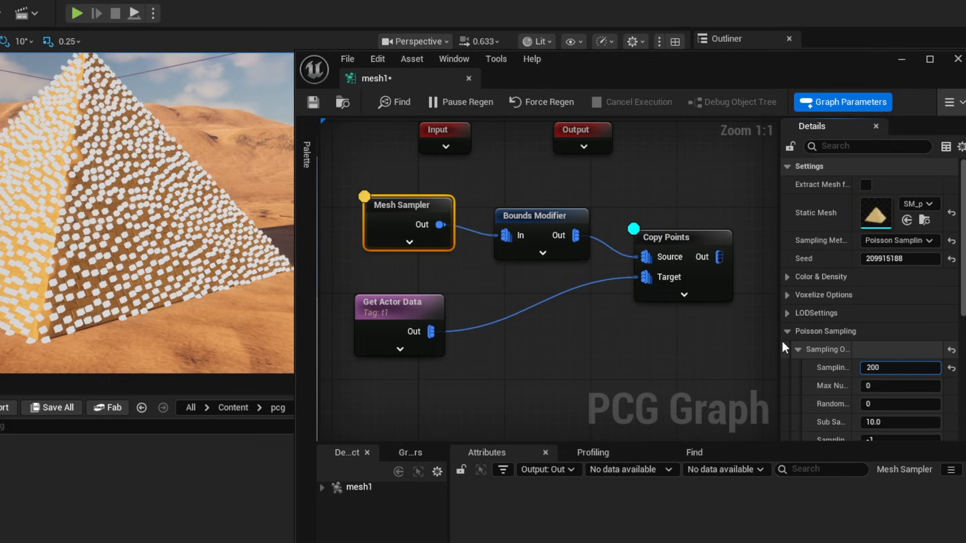
key("Tab")
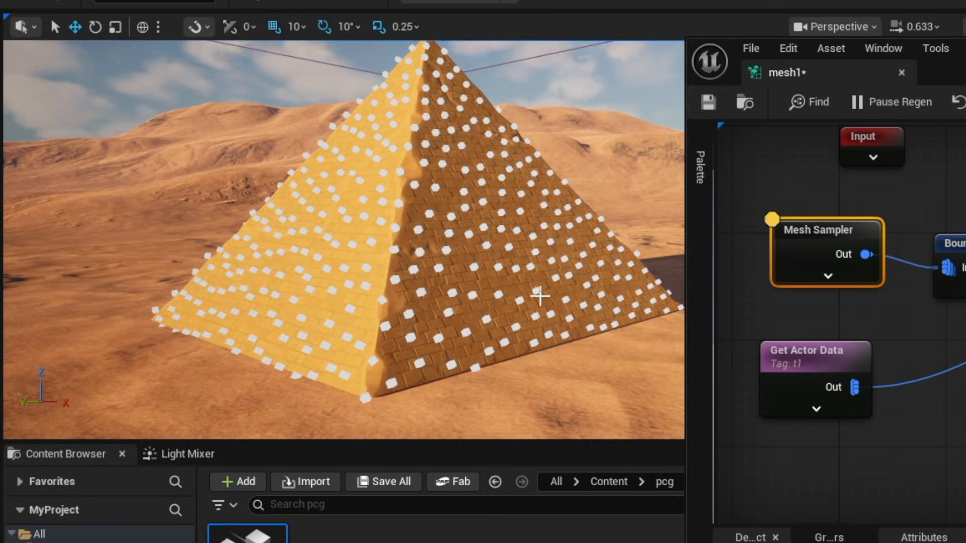
mouse_move(173, 260)
right_mouse_down()
mouse_move(113, 259)
mouse_move(624, 259)
mouse_move(337, 260)
mouse_move(390, 260)
right_mouse_up()
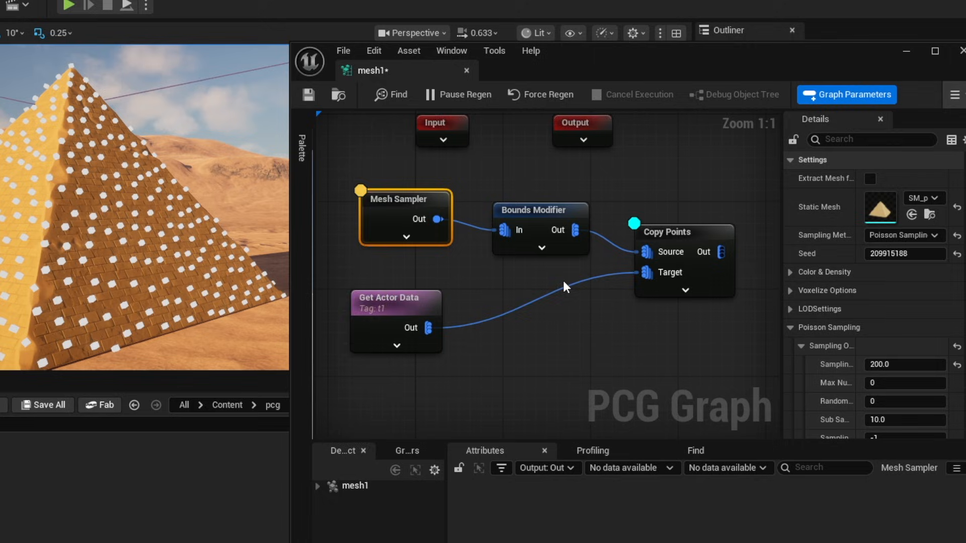
right_click_drag(607, 277, 554, 270)
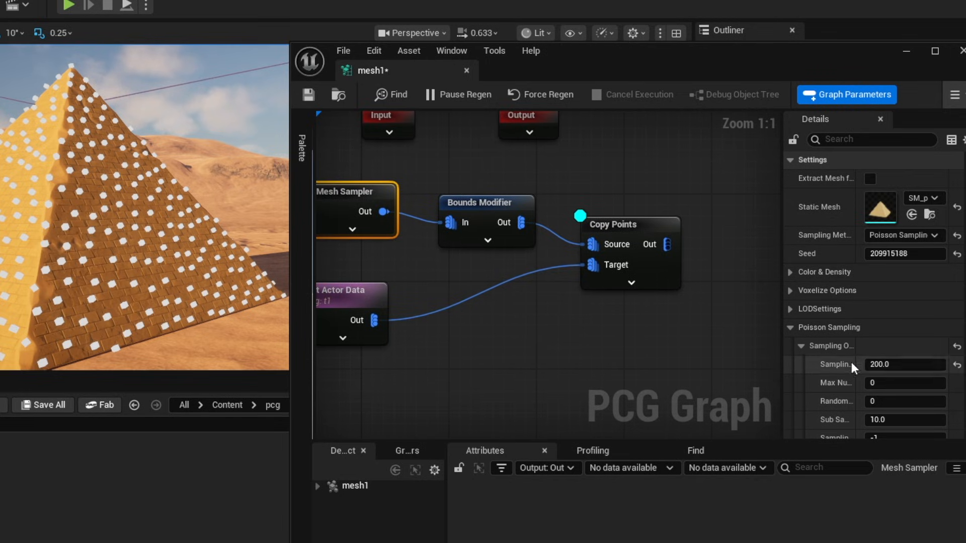
right_click_drag(212, 249, 230, 249)
- Try a Bounds Max of 200, 200, 200 on the Bounds Modifier
left_click(494, 201)
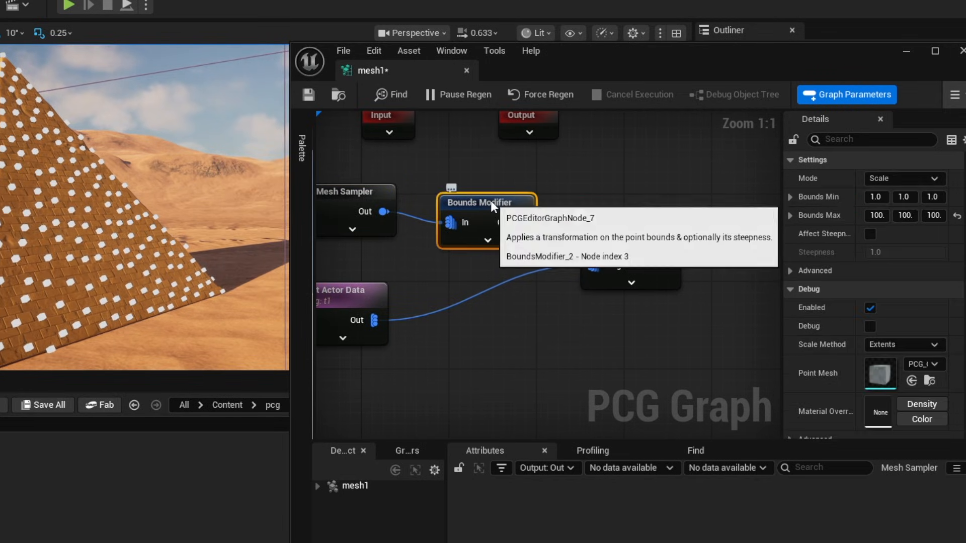
left_click(878, 216)
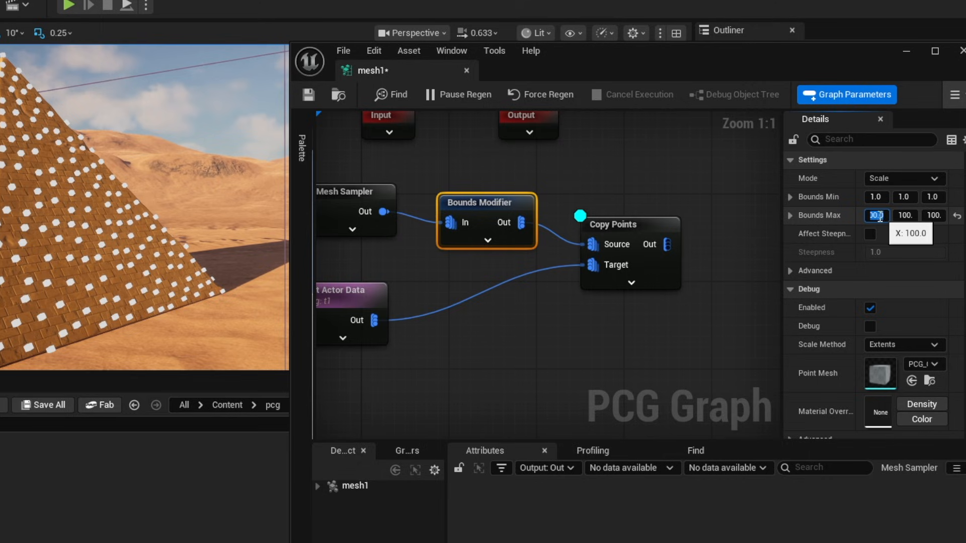
type("200")
key("Tab")
type("200")
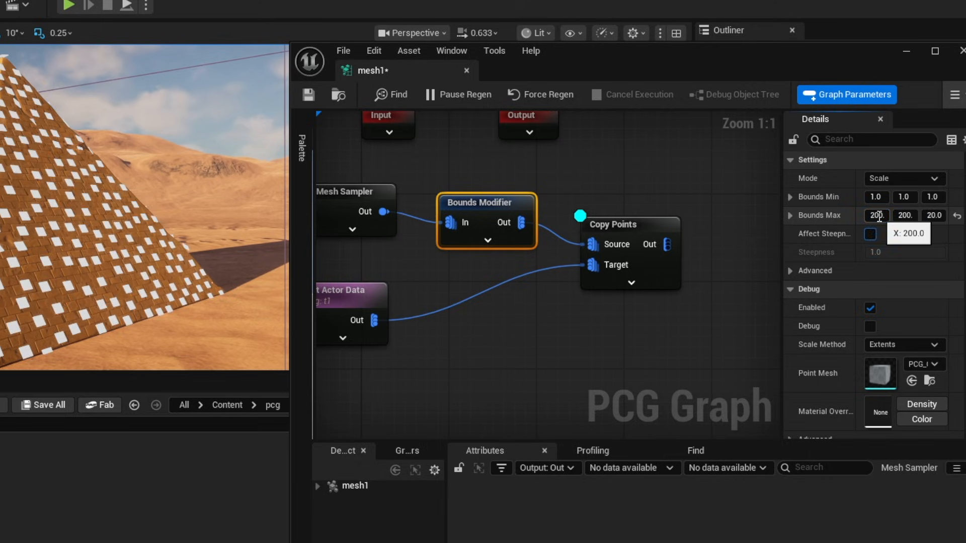
key("Tab")
type("200")
key("Tab")
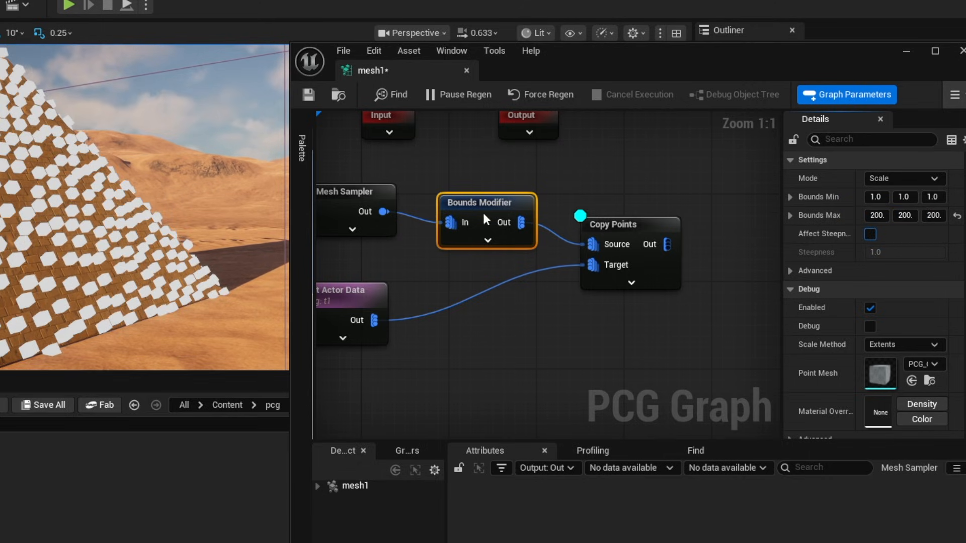
left_click(882, 216)
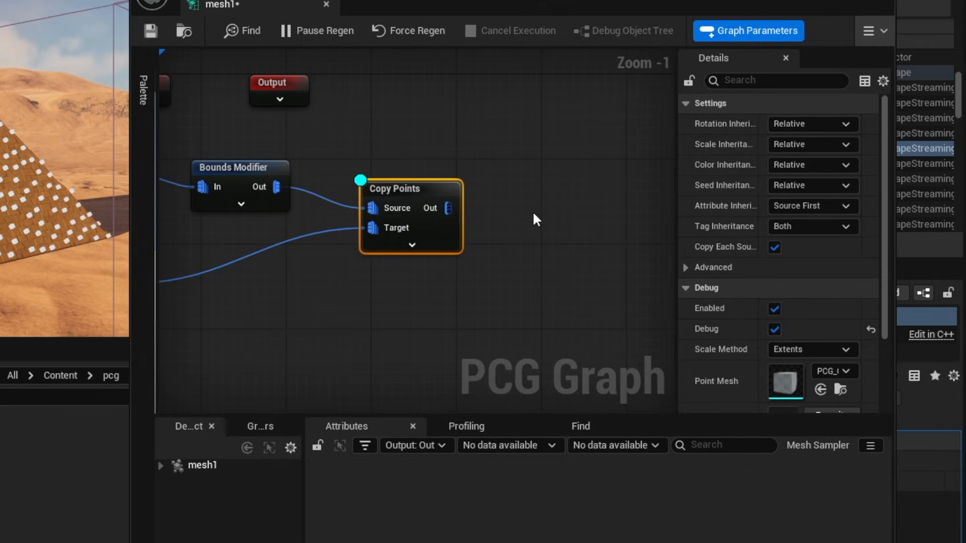
- Add a Static Mesh Spawner node after Copy Points
right_click(695, 229)
type("sta")
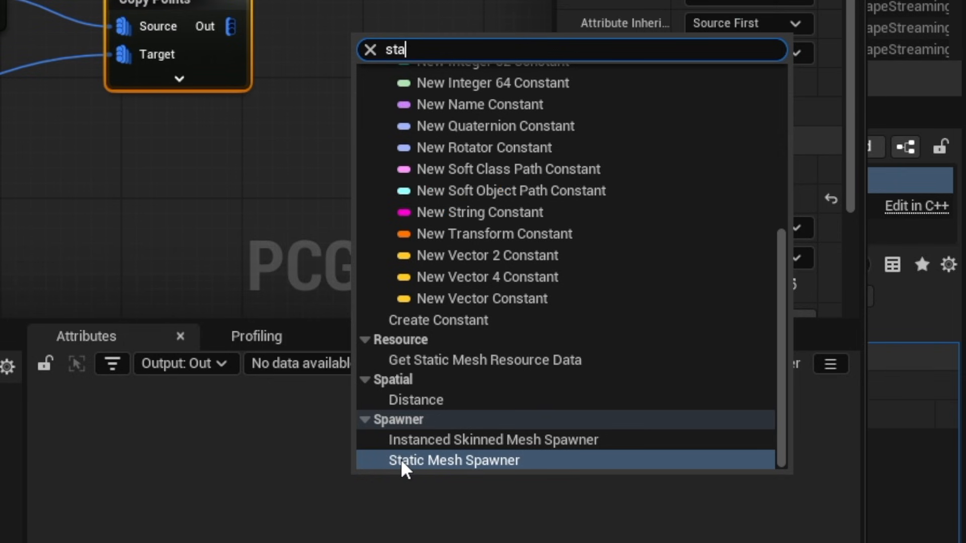
left_click(401, 460)
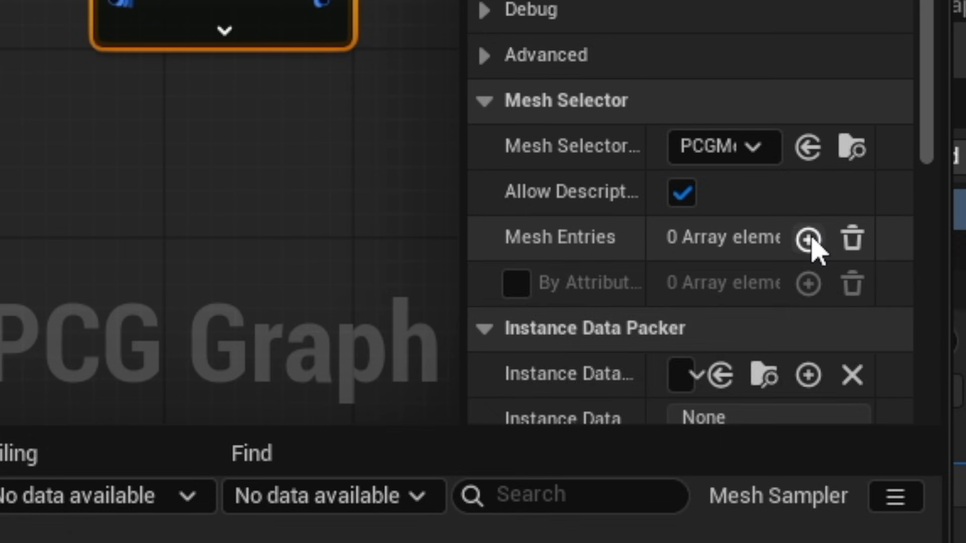
- Add one mesh entry to the Static Mesh Spawner and expand its Descriptor to reach the Static Mesh setting
left_click(831, 329)
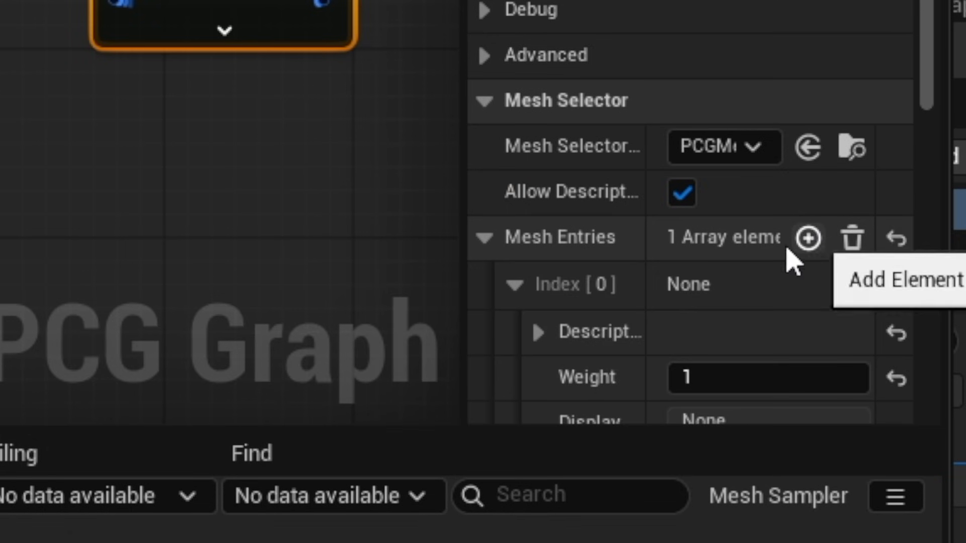
left_click(539, 333)
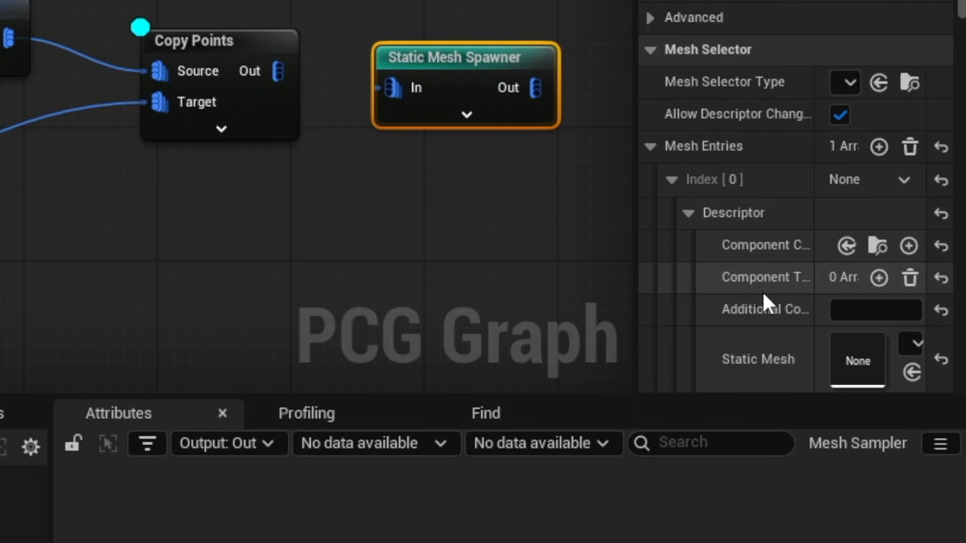
scroll(641, 405, "down", 2)
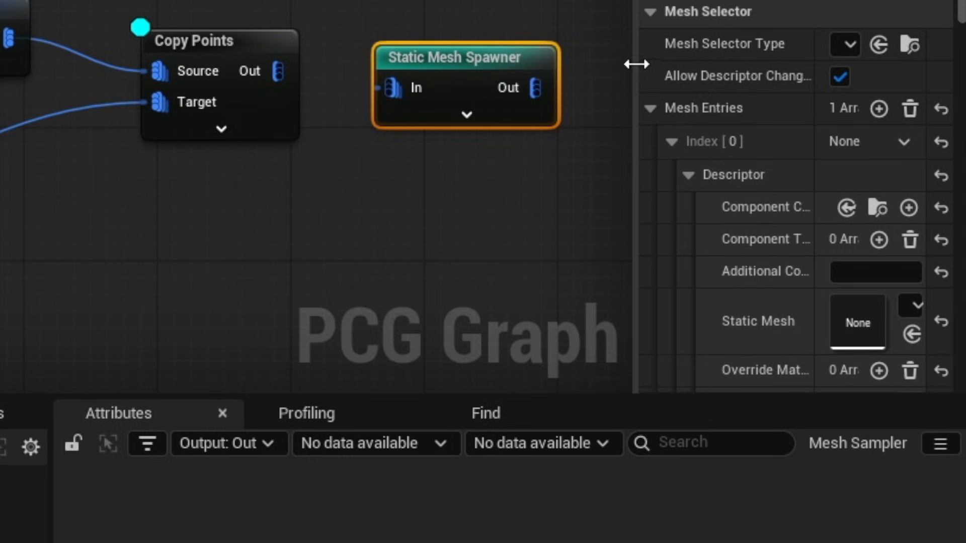
left_click_drag(576, 71, 517, 73)
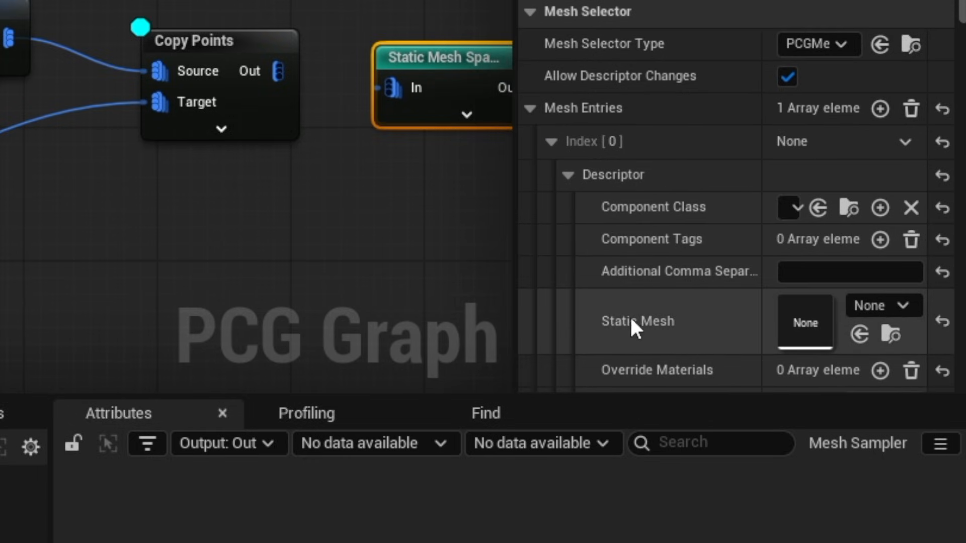
- Assign SM_Containers_01 from the SciFI_Lite_Assets StaticMeshes folder as the static mesh of the spawner's first entry
left_click(874, 307)
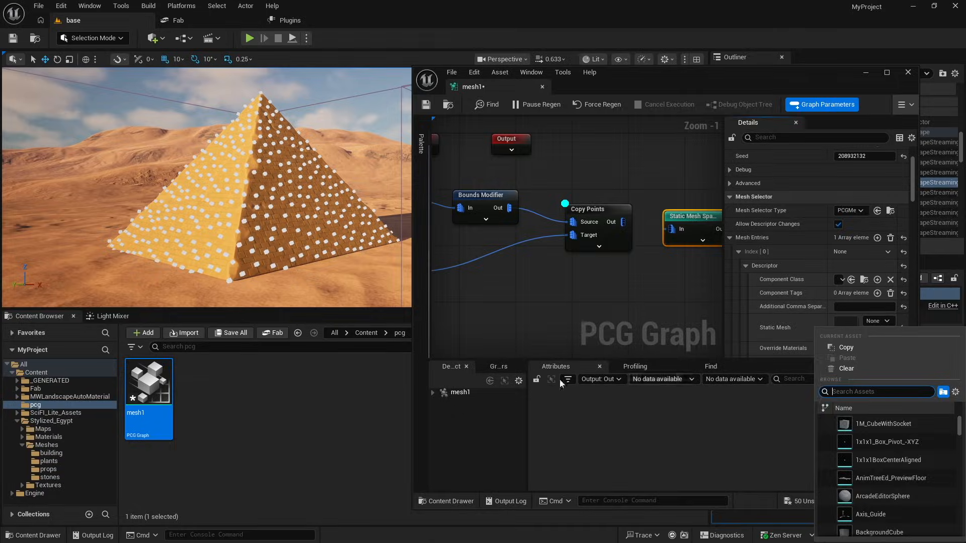
left_click(378, 391)
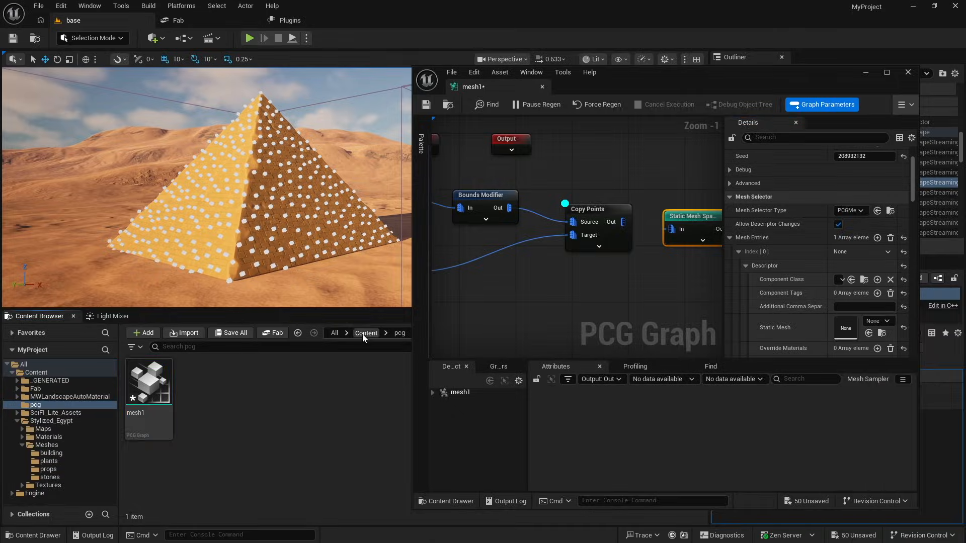
left_click(363, 334)
double_click(380, 390)
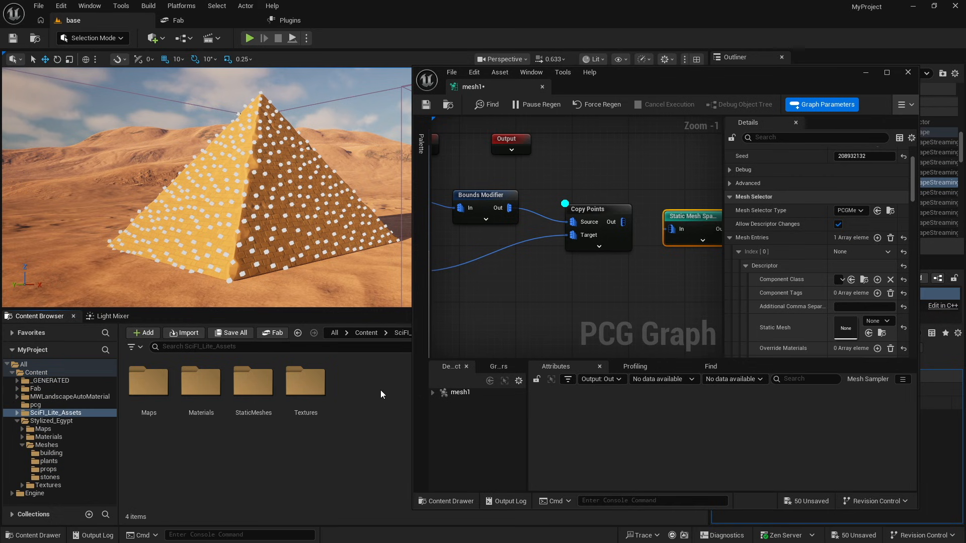
double_click(253, 382)
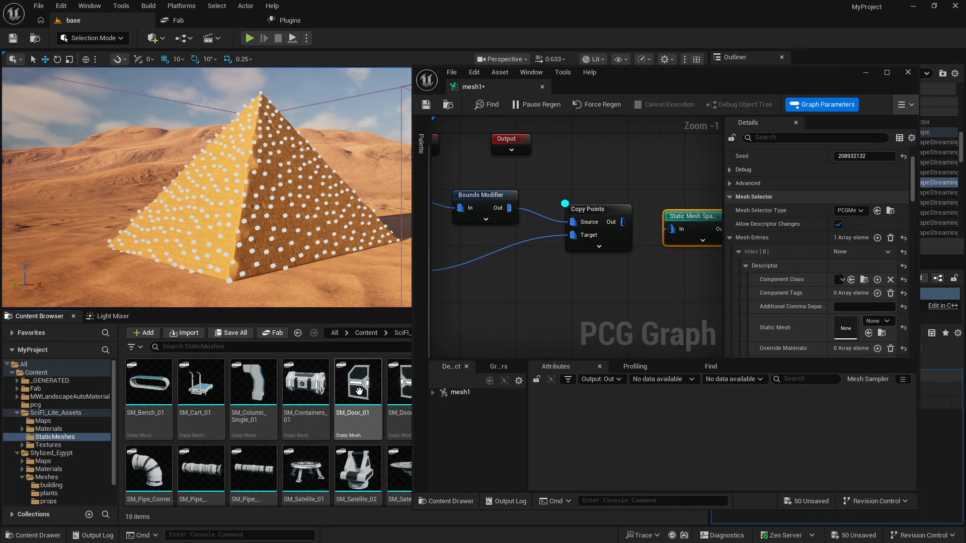
left_click_drag(306, 383, 850, 332)
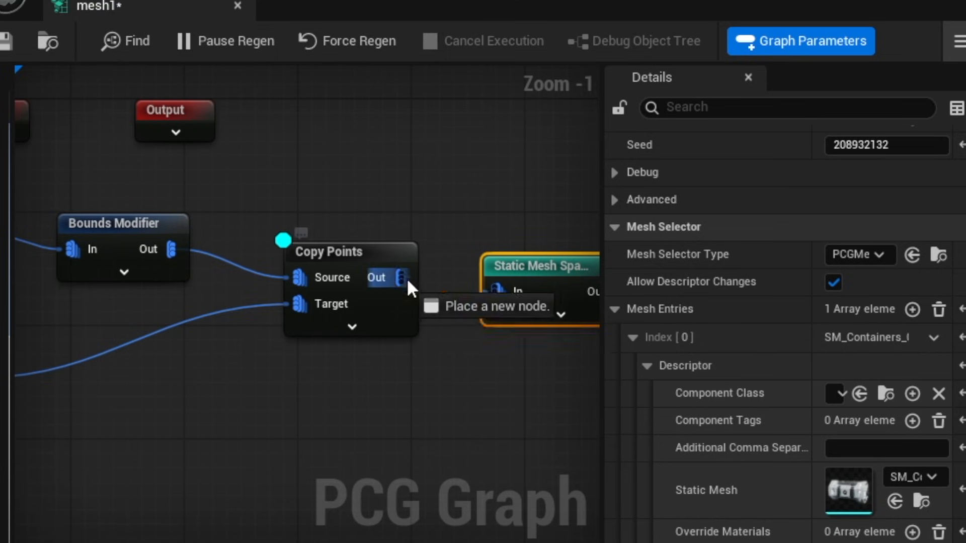
- Connect the Copy Points output to the Static Mesh Spawner input to spawn the containers on the pyramid
left_click_drag(408, 281, 496, 296)
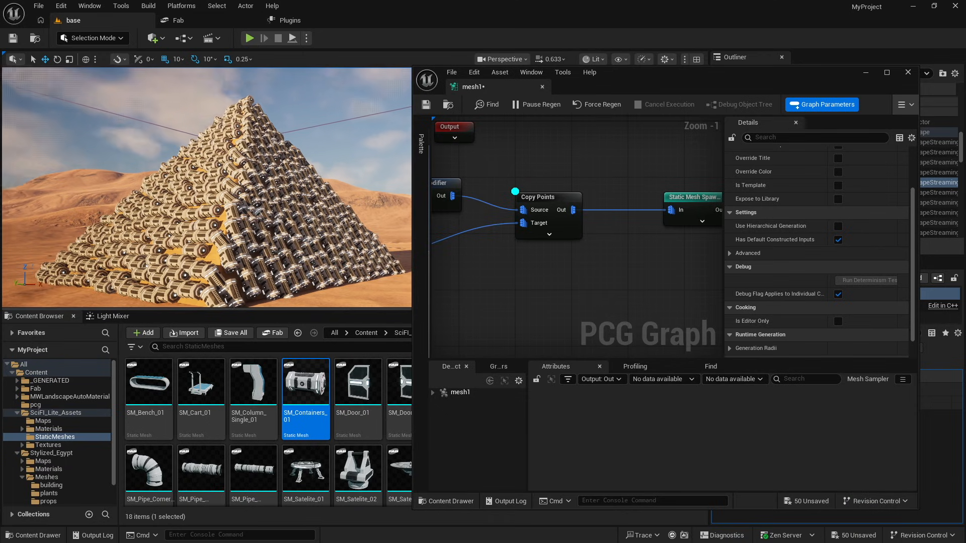
right_click_drag(206, 187, 234, 194)
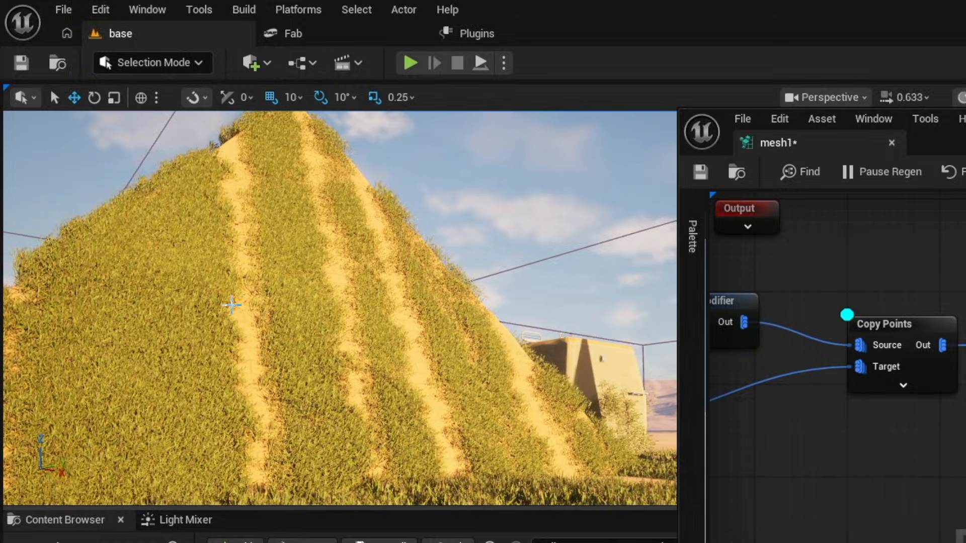
- Add a Spatial Noise node, break the link into Static Mesh Spawner and feed the Copy Points output into Spatial Noise
left_click_drag(385, 271, 302, 287)
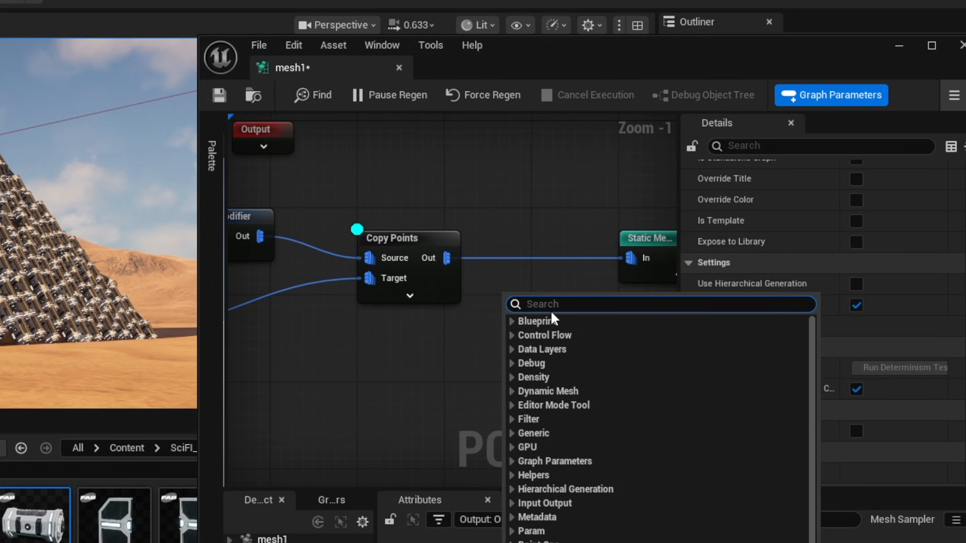
type("spatial")
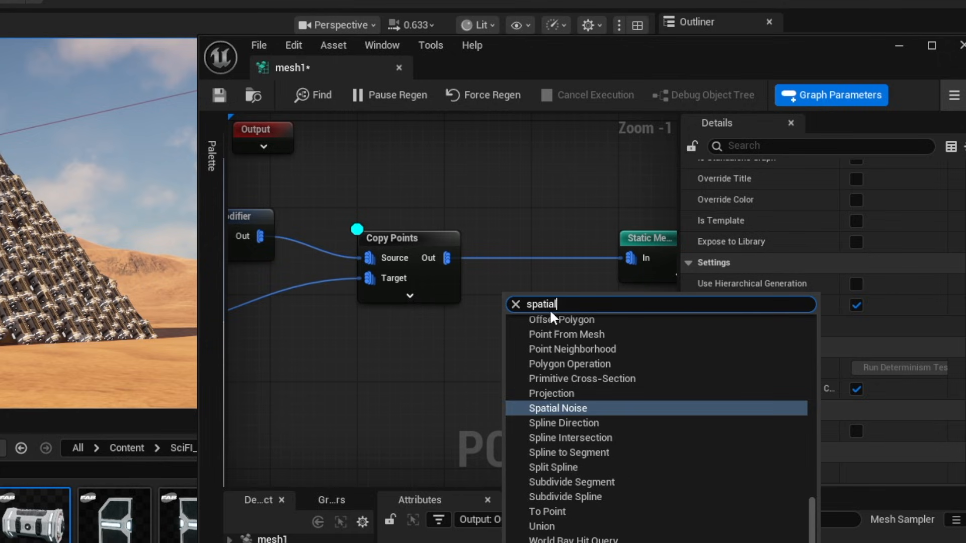
left_click(558, 408)
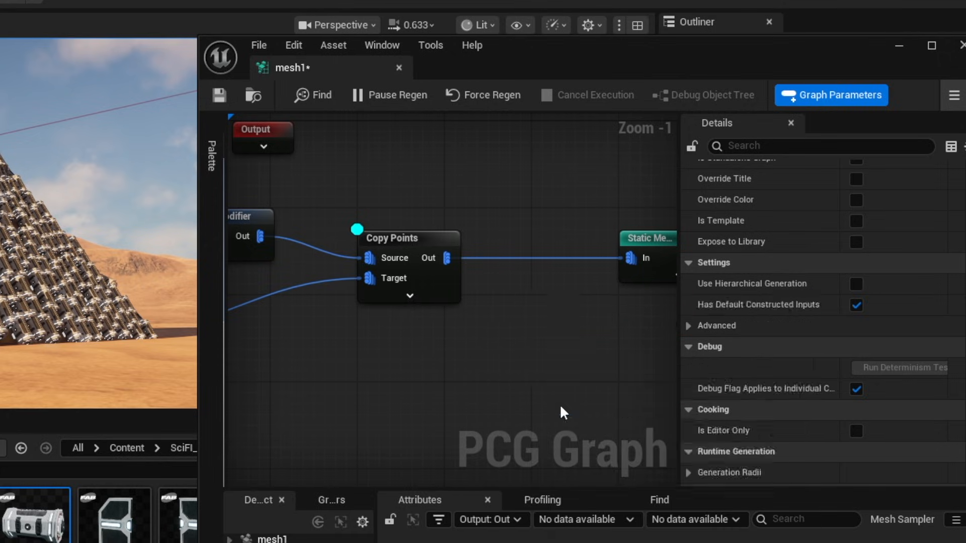
left_click(632, 258, "alt")
left_click_drag(535, 302, 521, 283)
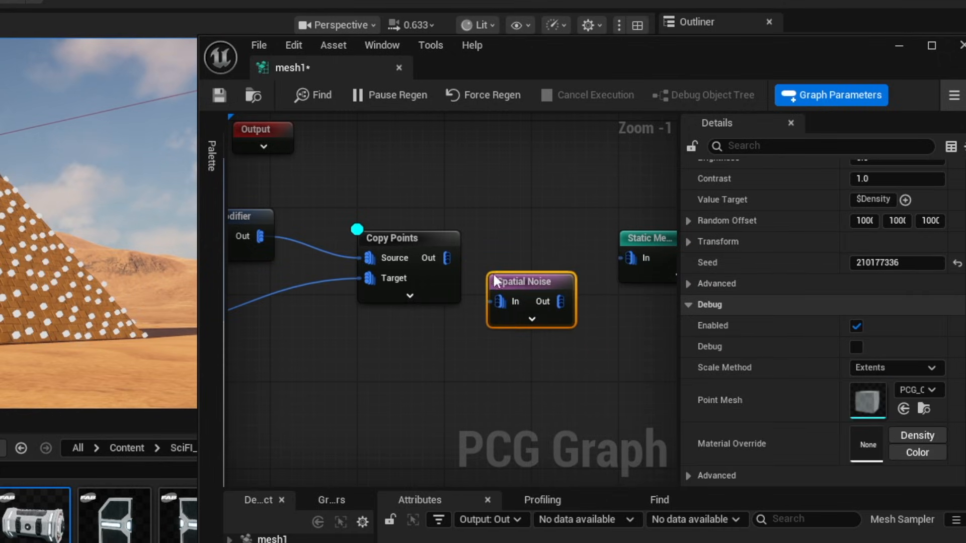
left_click_drag(446, 258, 535, 258)
- Switch the debug display from the Copy Points node to the Spatial Noise node
left_click(400, 237)
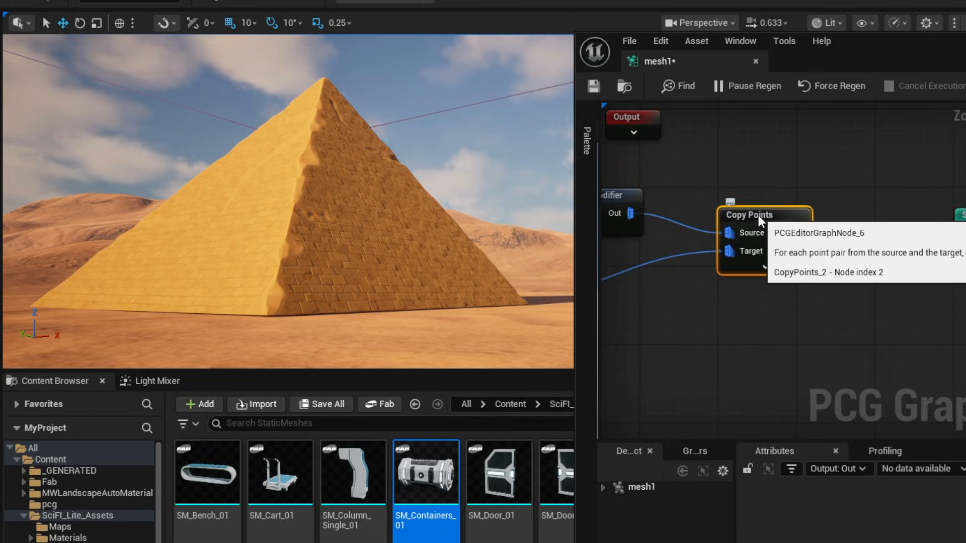
left_click(866, 235)
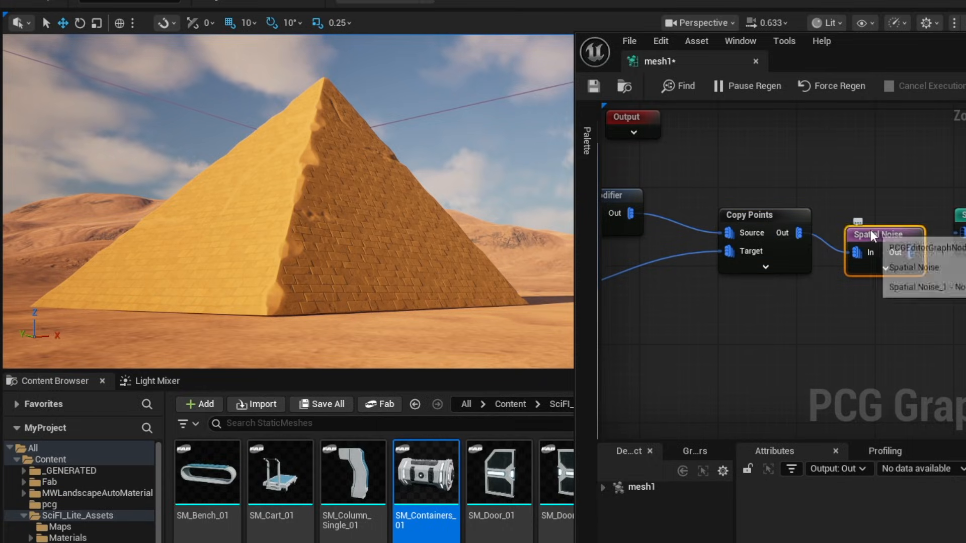
key("d")
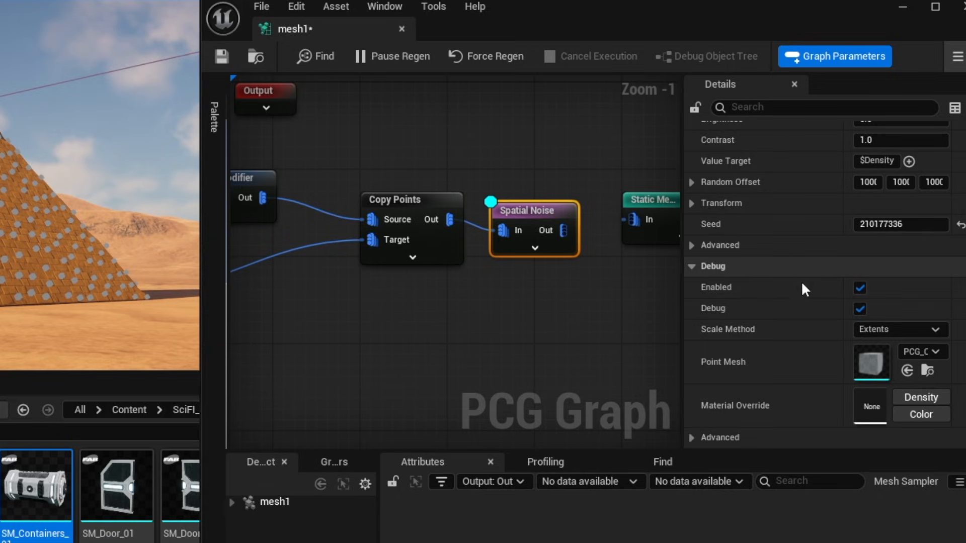
- Set the Contrast of the Spatial Noise node to 50 and inspect the noise pattern on the pyramid's points
scroll(793, 269, "up", 3)
left_click(882, 215)
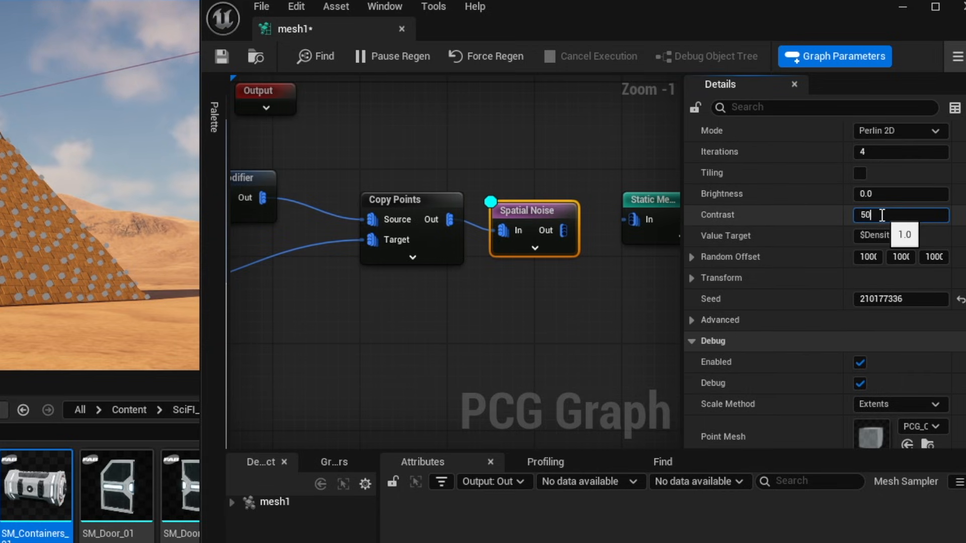
key("Return")
right_click_drag(86, 209, 66, 199)
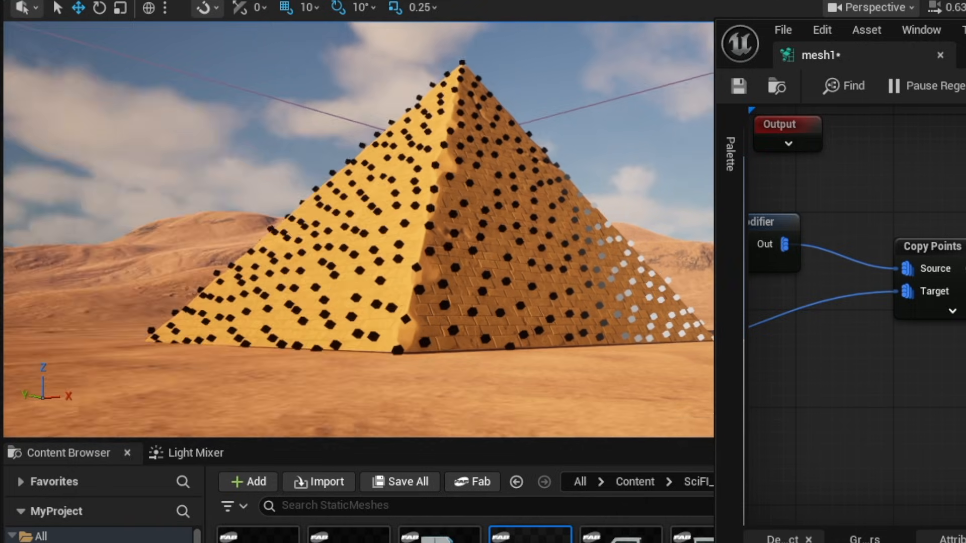
right_click_drag(358, 230, 398, 237)
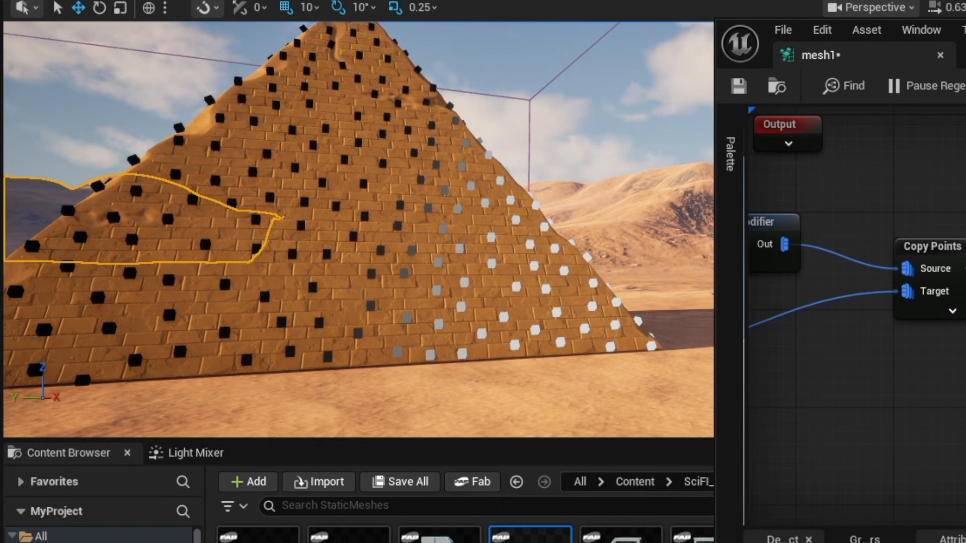
right_click_drag(162, 272, 146, 274)
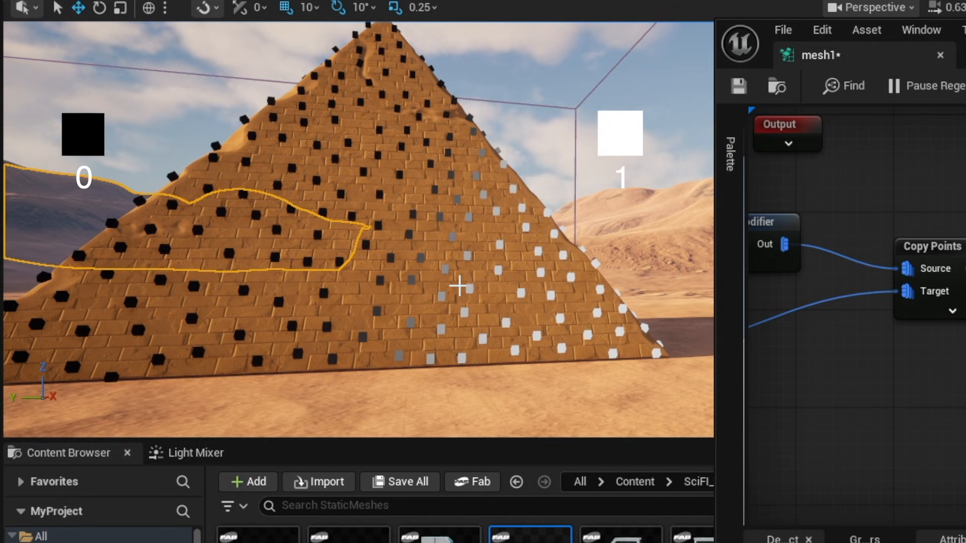
mouse_move(459, 286)
right_mouse_down()
mouse_move(456, 277)
mouse_move(407, 276)
mouse_move(579, 264)
mouse_move(453, 289)
right_mouse_up()
right_click_drag(517, 287, 664, 317)
- Add a Density Filter node before the Static Mesh Spawner and connect the Spatial Noise output to its input
right_click_drag(667, 258, 602, 259)
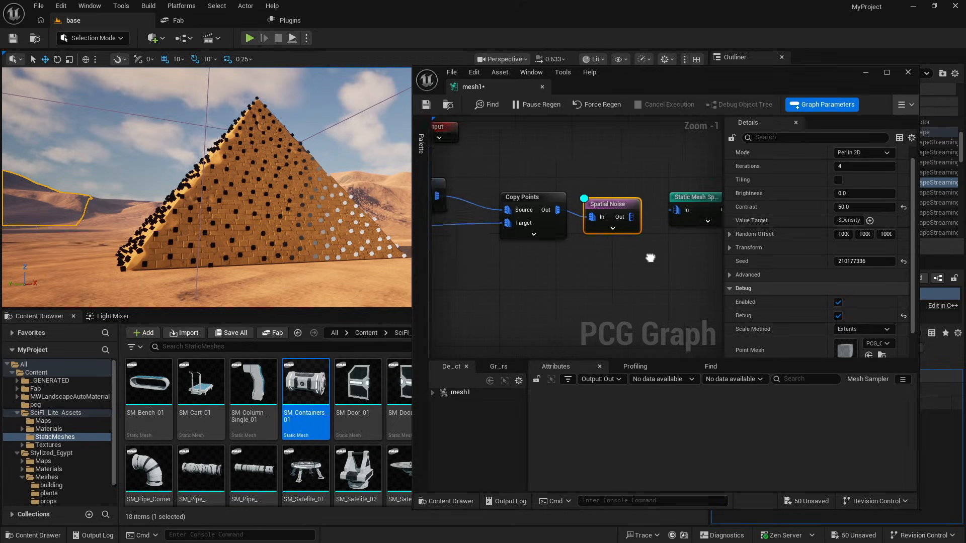
left_click_drag(636, 202, 711, 200)
right_click(613, 219)
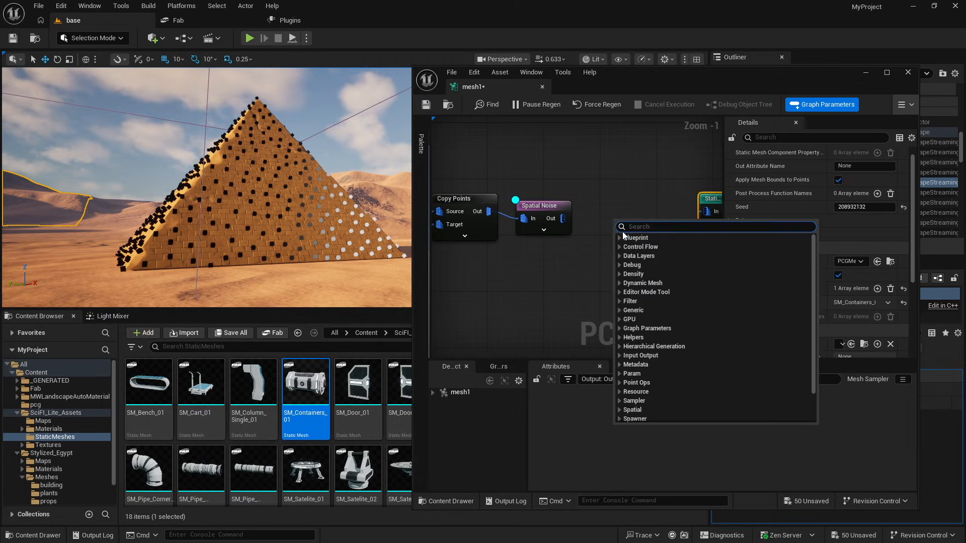
type("den")
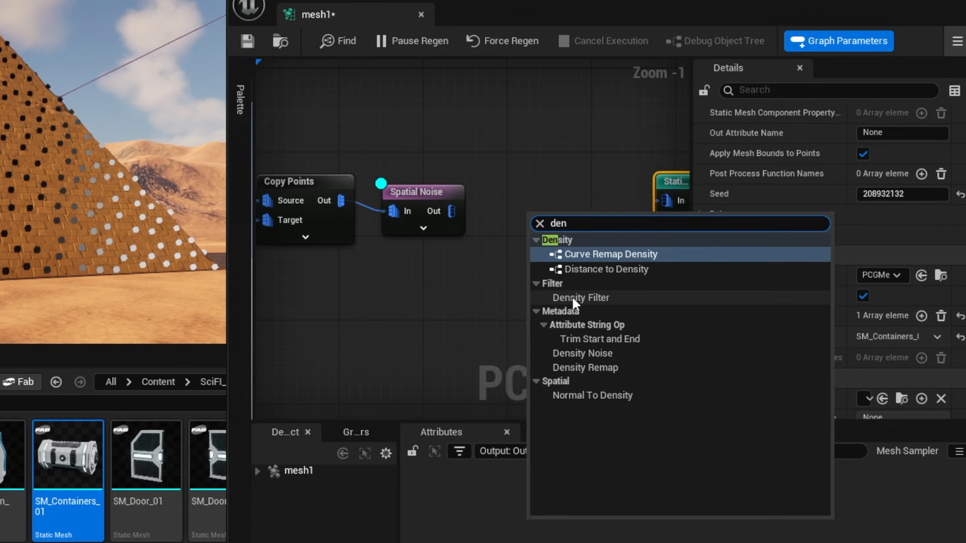
left_click(569, 297)
left_click_drag(549, 222, 543, 203)
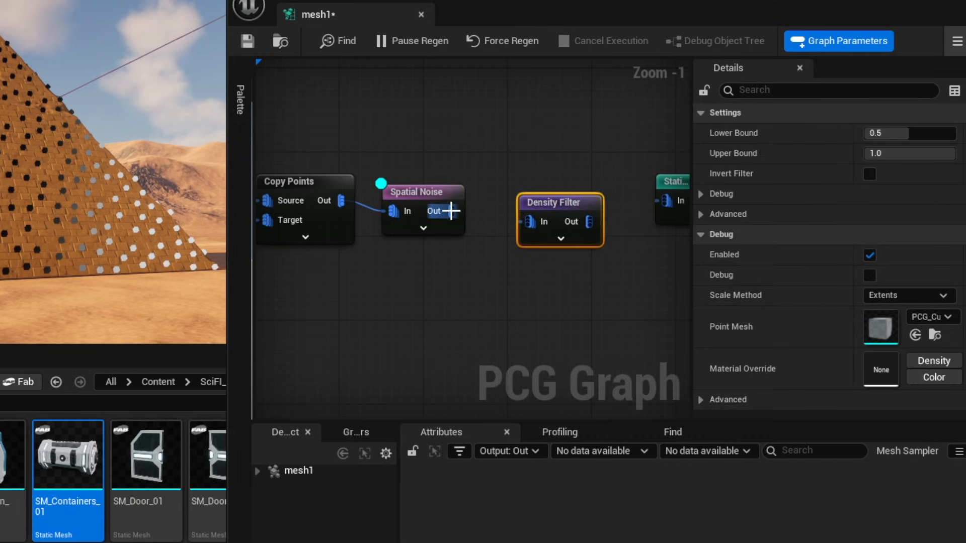
left_click_drag(451, 211, 539, 223)
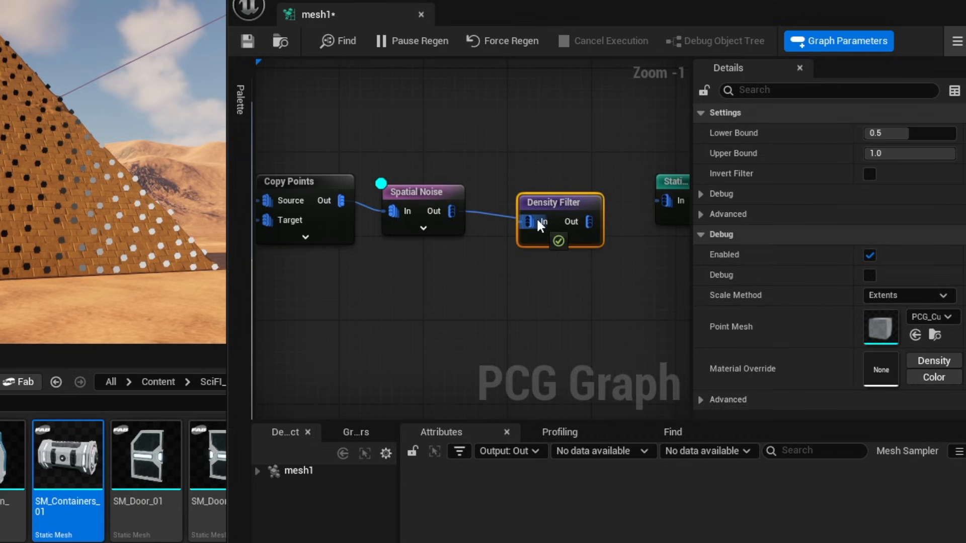
- Switch the debug display from Spatial Noise to Density Filter and align the Density Filter with the Spatial Noise node
left_click(416, 193)
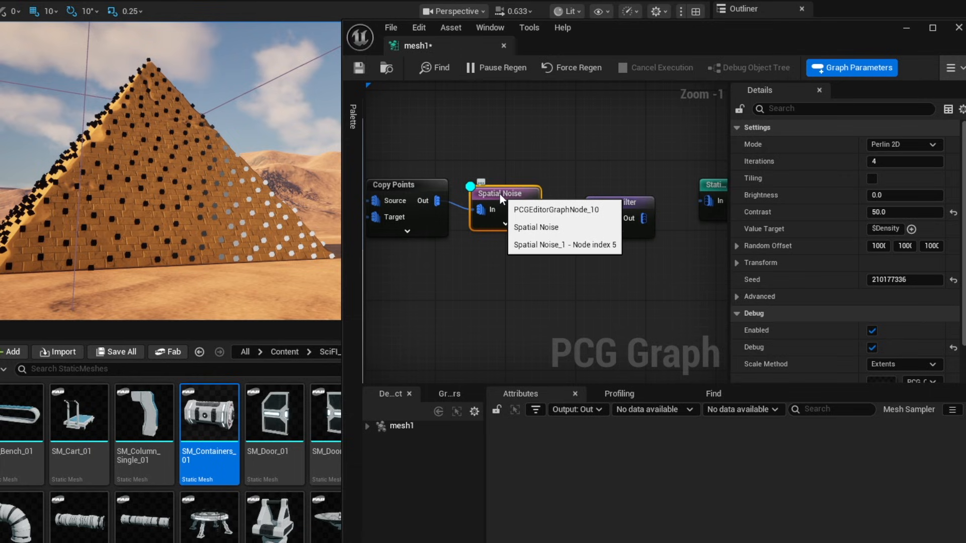
key("d")
left_click(599, 203)
key("d")
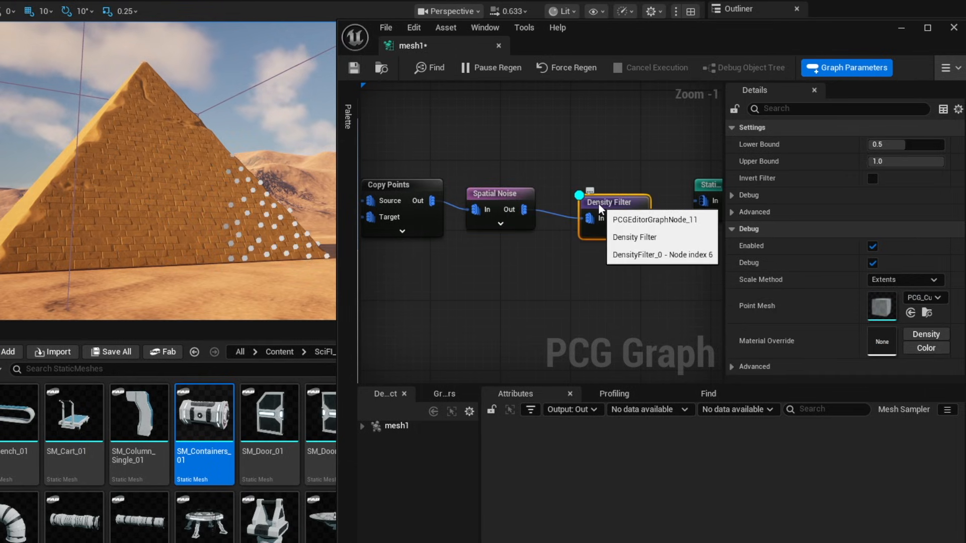
left_click_drag(598, 200, 597, 195)
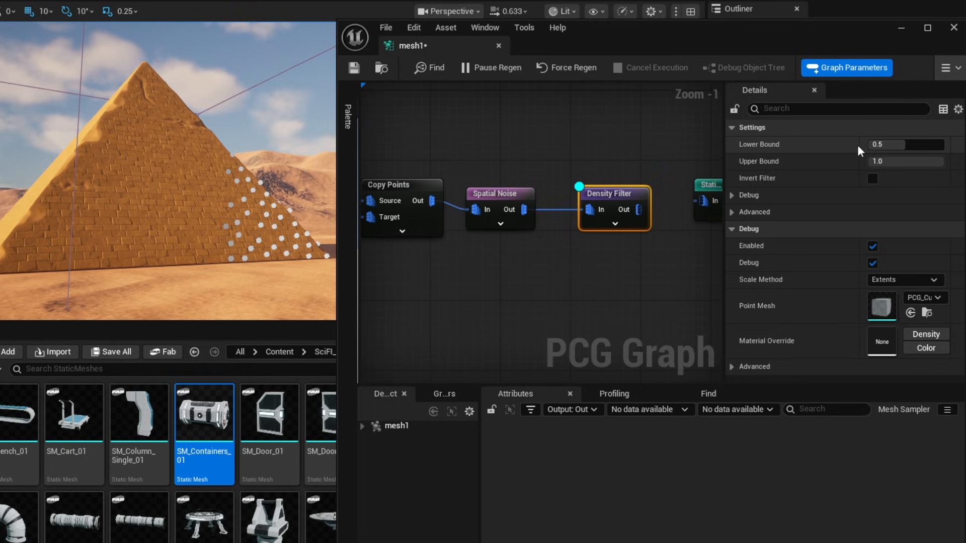
- Turn on Invert Filter for the Density Filter, connect it to the Static Mesh Spawner and compare both filter states
left_click(872, 177)
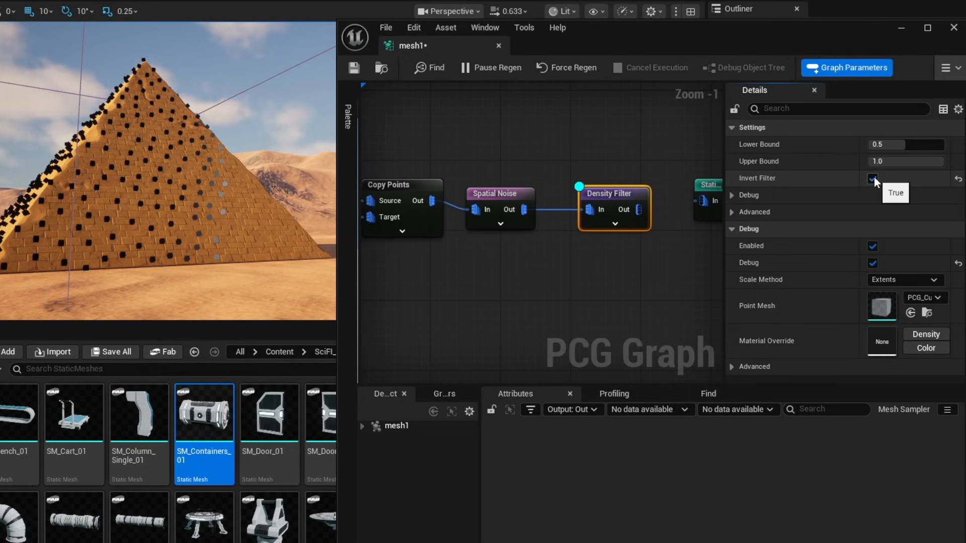
mouse_move(638, 209)
left_mouse_down()
mouse_move(689, 202)
mouse_move(654, 200)
left_mouse_up()
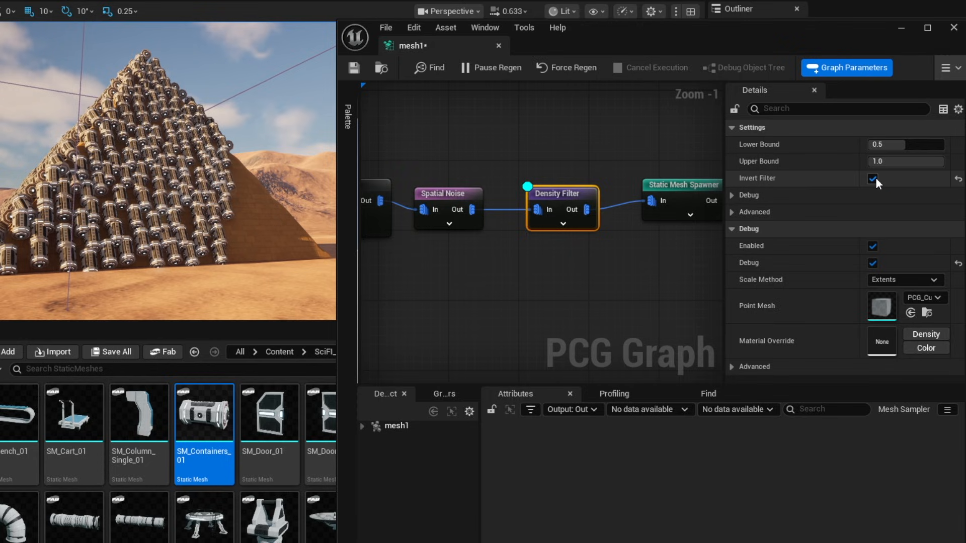
left_click(874, 179)
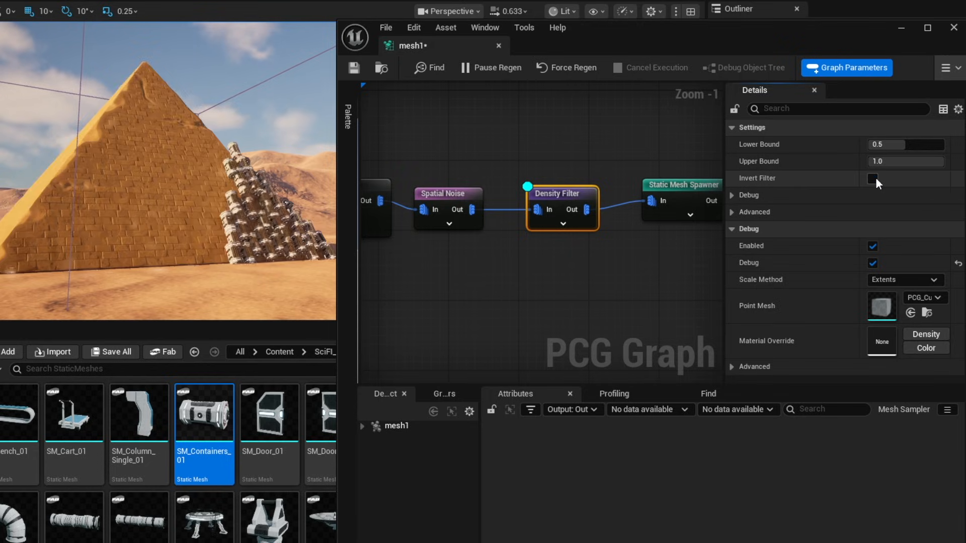
left_click(873, 180)
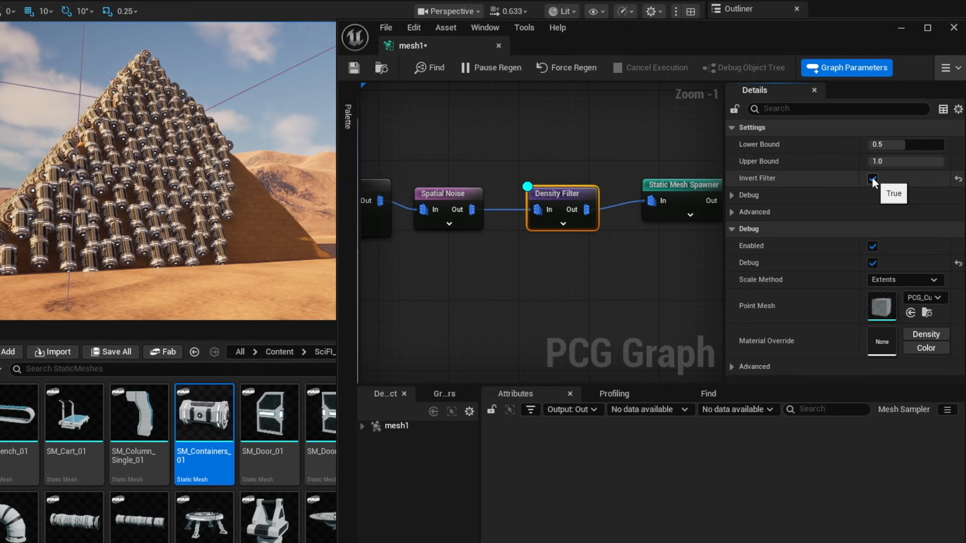
- Reposition the Spatial Noise node and disconnect the Density Filter from both Spatial Noise and the Static Mesh Spawner
left_click_drag(434, 192, 446, 192)
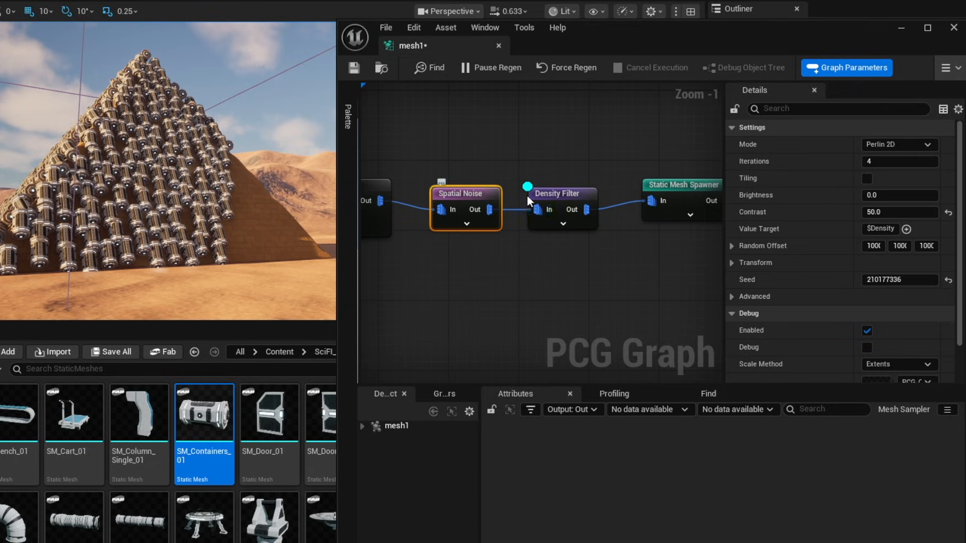
left_click(551, 200)
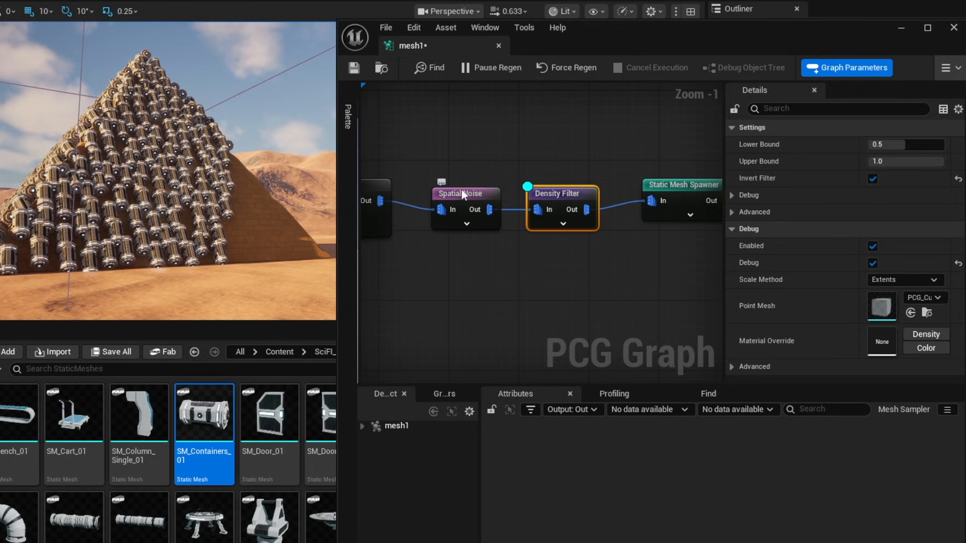
left_click_drag(462, 191, 450, 186)
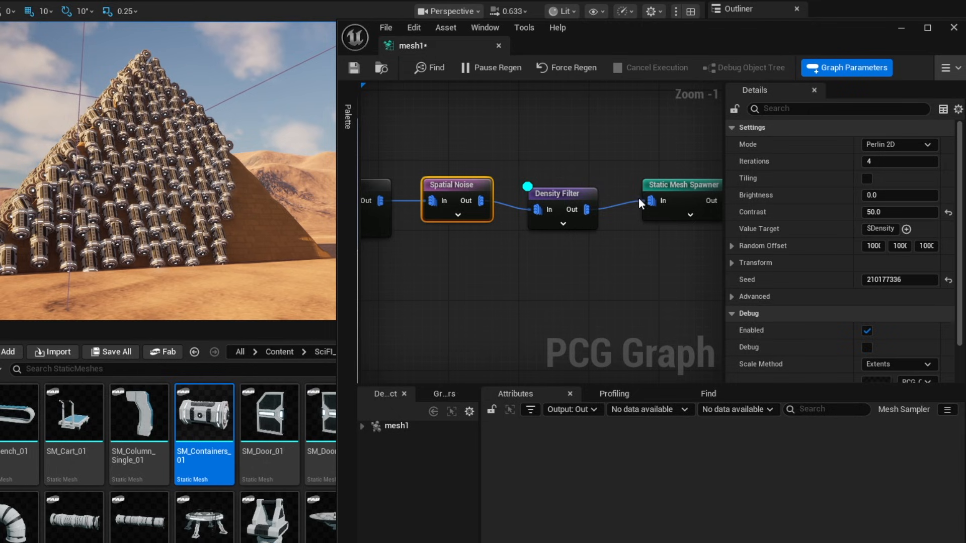
left_click(651, 201, "alt")
left_click(537, 209, "alt")
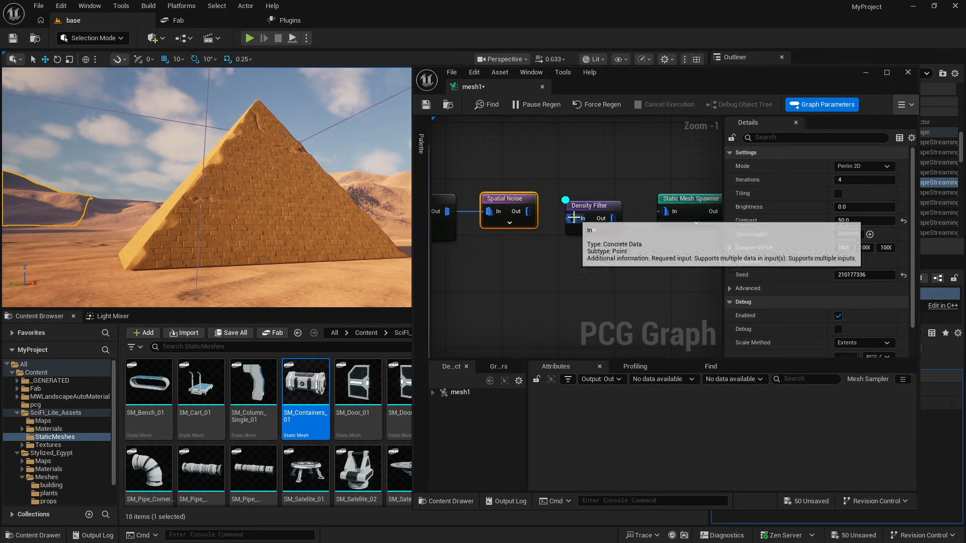
- Turn the debug display of the Spatial Noise node back on
left_click(571, 204)
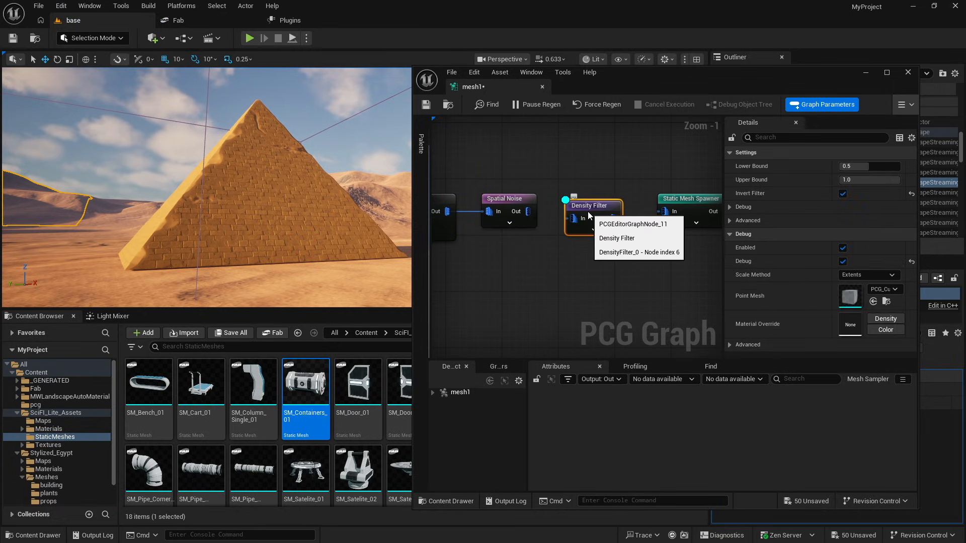
left_click(520, 202)
key("d")
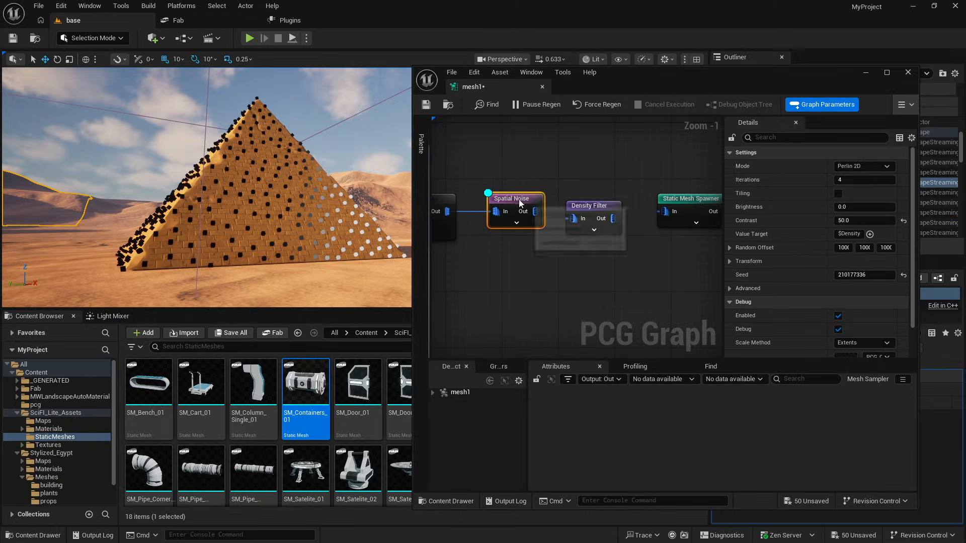
- Set the X scale in the Spatial Noise node's transform to 10 and view the noise pattern on the pyramid
left_click(859, 234)
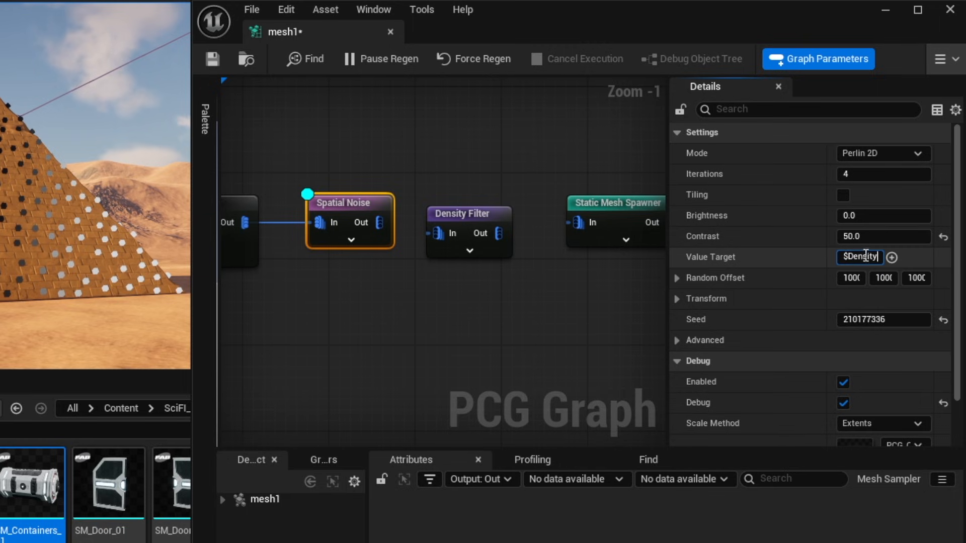
scroll(755, 312, "down", 2)
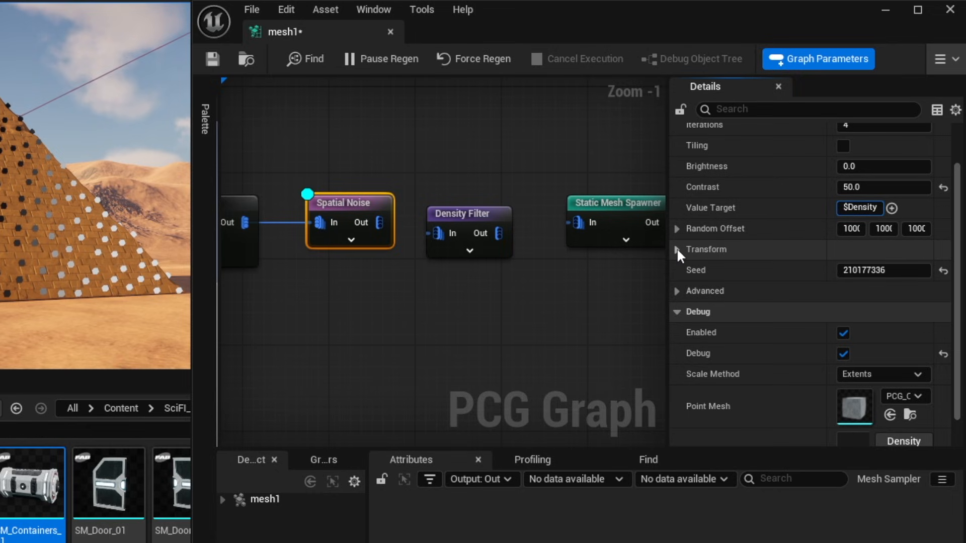
left_click(678, 249)
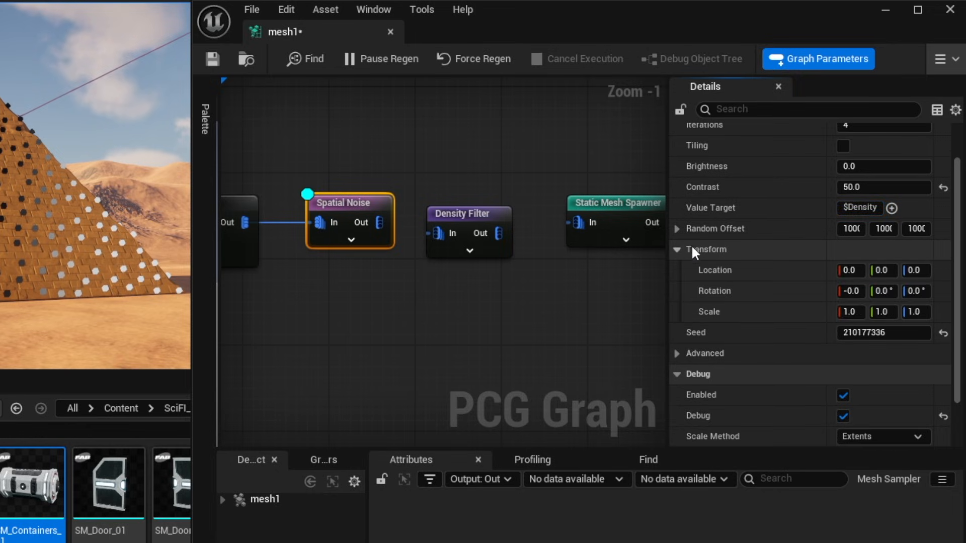
left_click(851, 312)
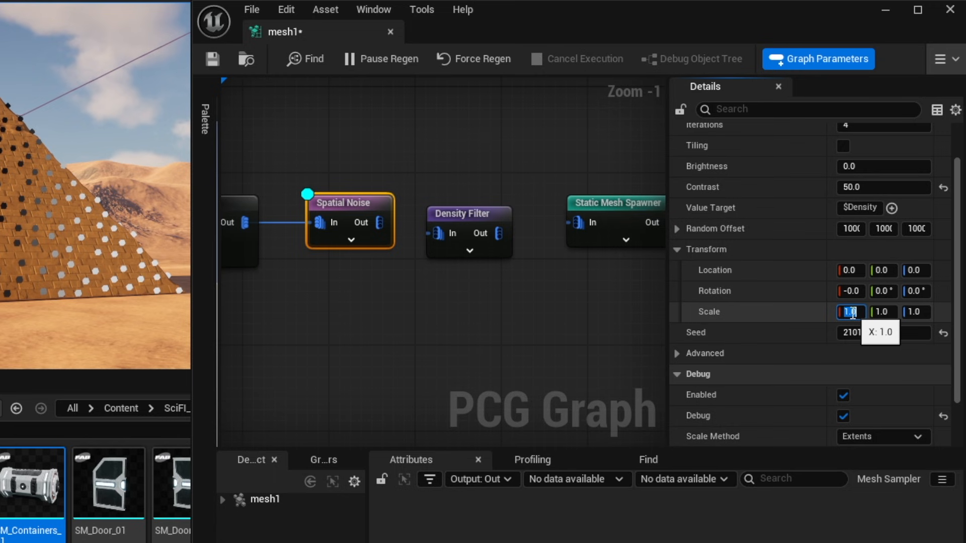
type("10")
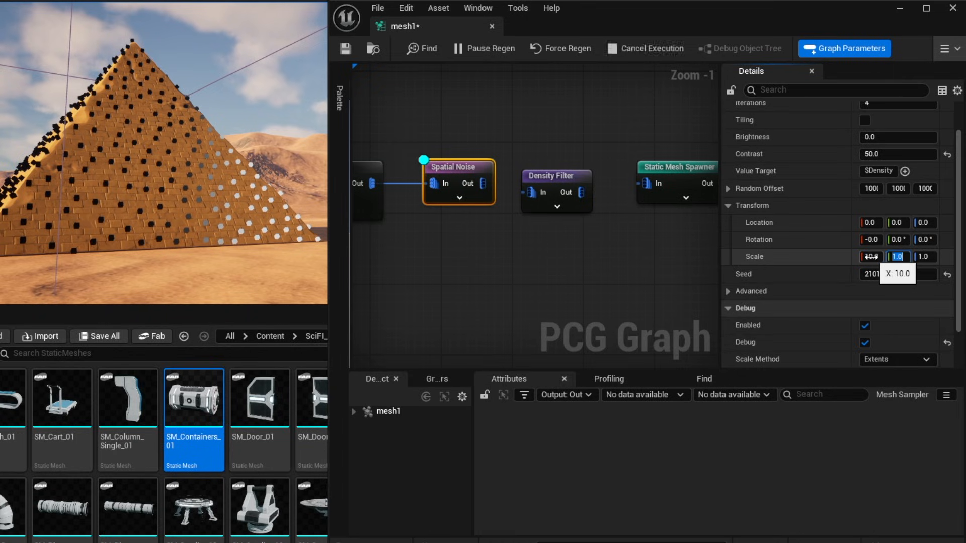
key("Tab")
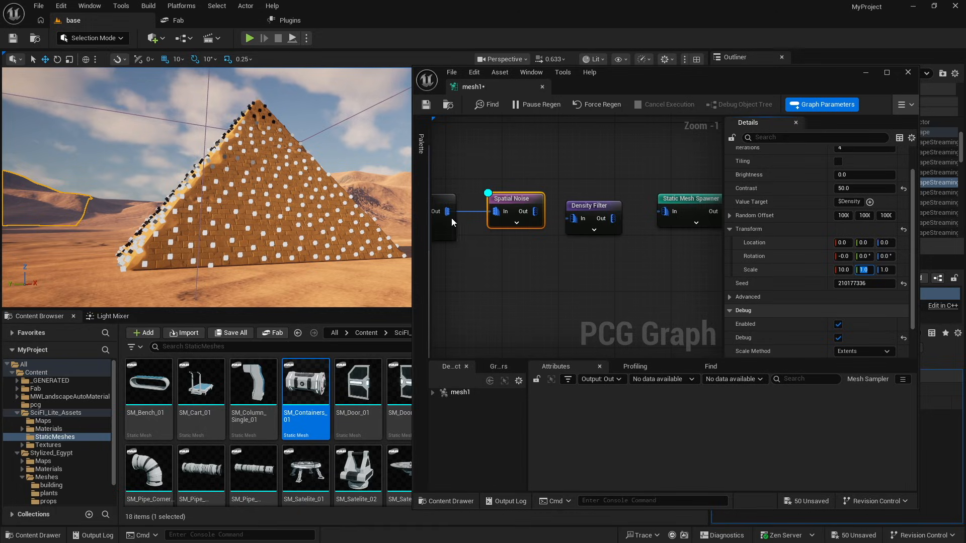
right_click_drag(302, 196, 327, 197)
- Set the Mesh Sampler's Poisson sampling radius to 100
right_click_drag(497, 257, 549, 262)
scroll(536, 265, "down", 6)
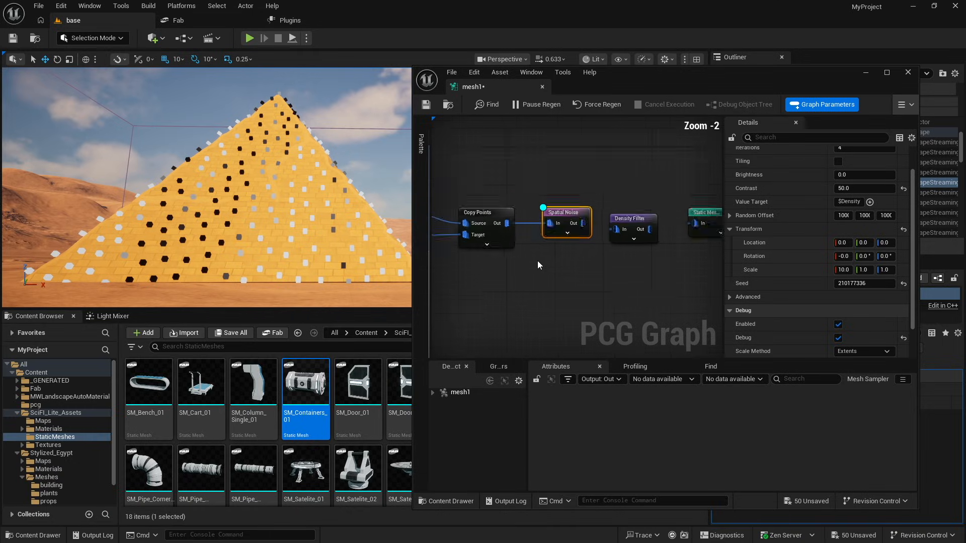
right_click_drag(463, 244, 550, 231)
scroll(509, 234, "up", 4)
scroll(532, 220, "up", 3)
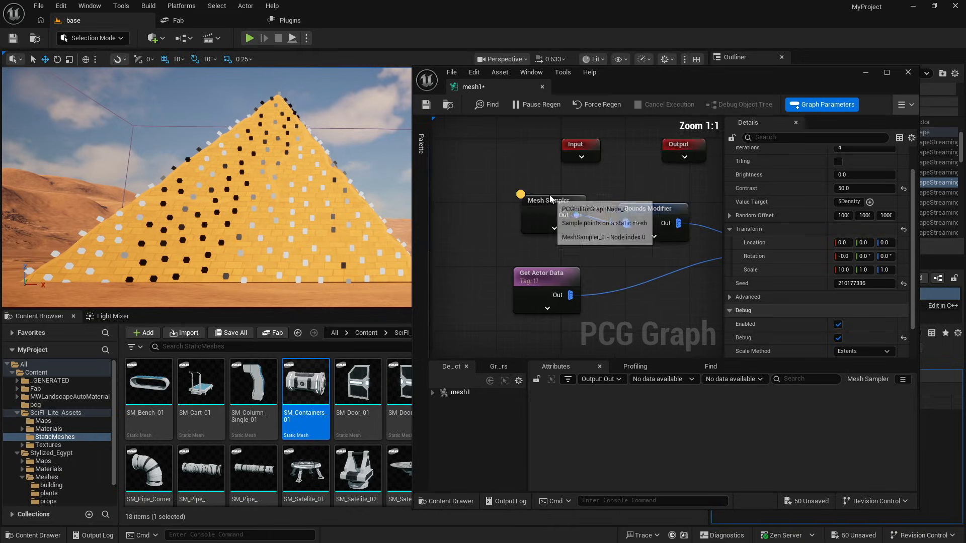
left_click(537, 208)
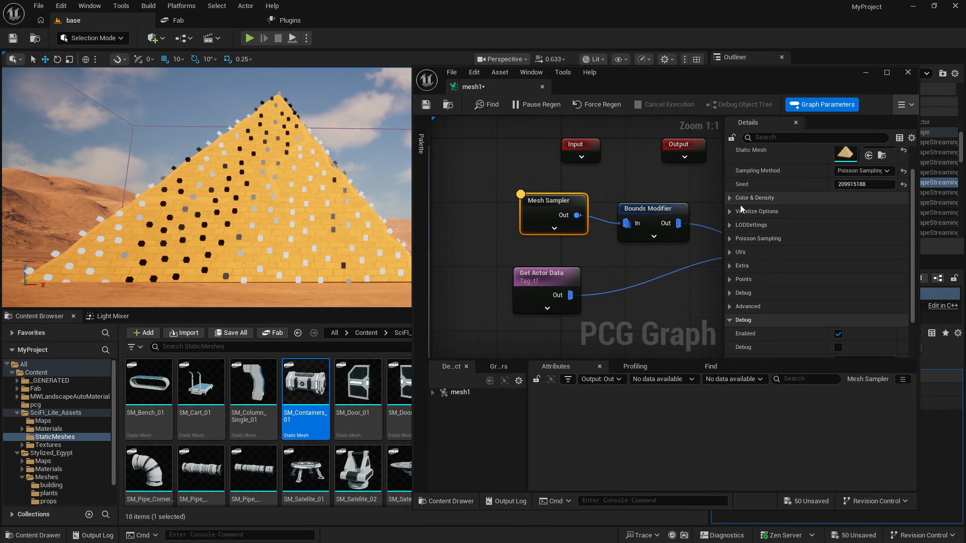
left_click(731, 239)
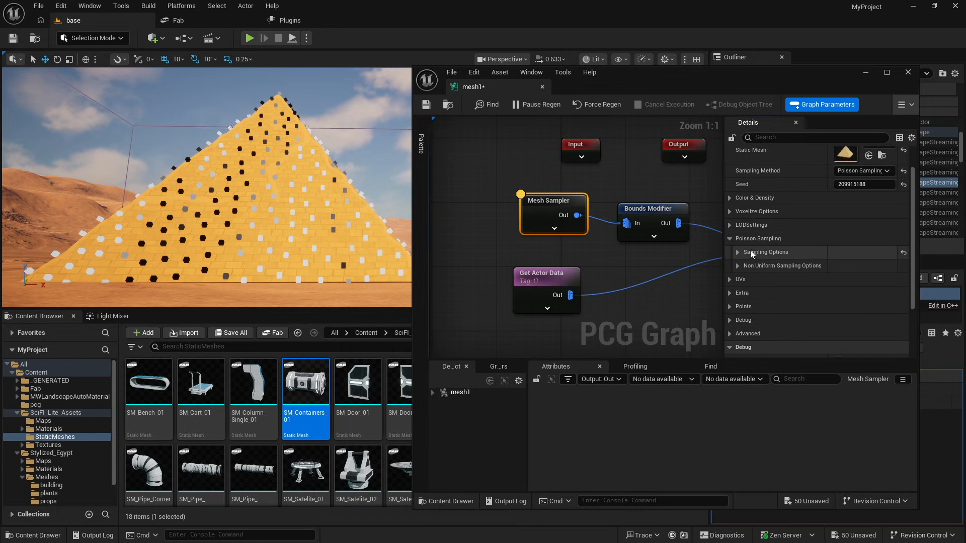
left_click(738, 253)
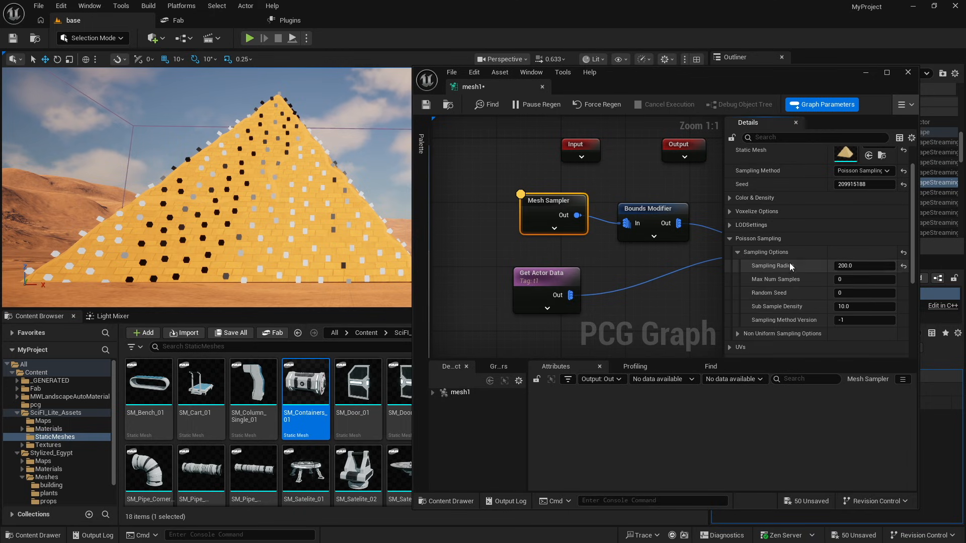
left_click(847, 266)
type("100")
key("Tab")
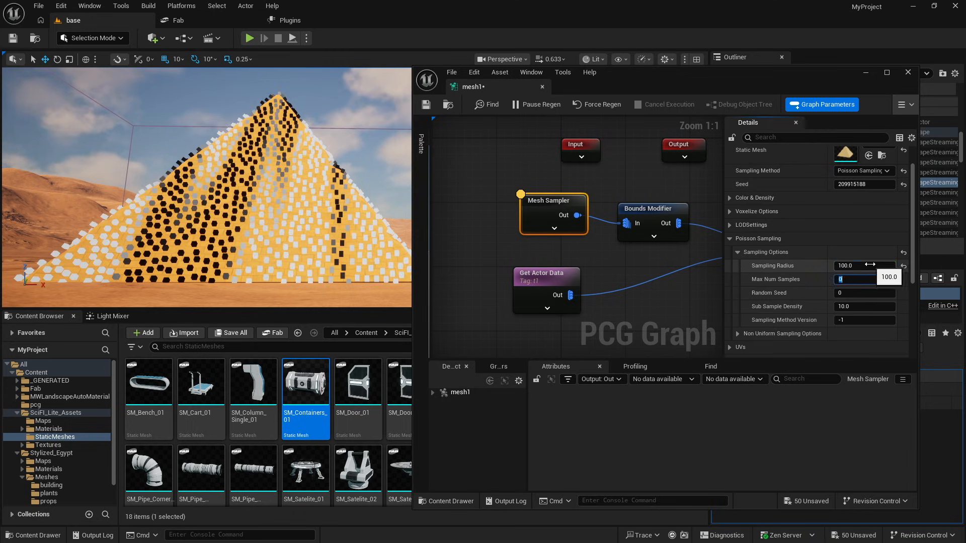
- Reduce the Mesh Sampler's sampling radius to 50 and view the denser points on the pyramid
left_click(861, 267)
type("50")
key("Tab")
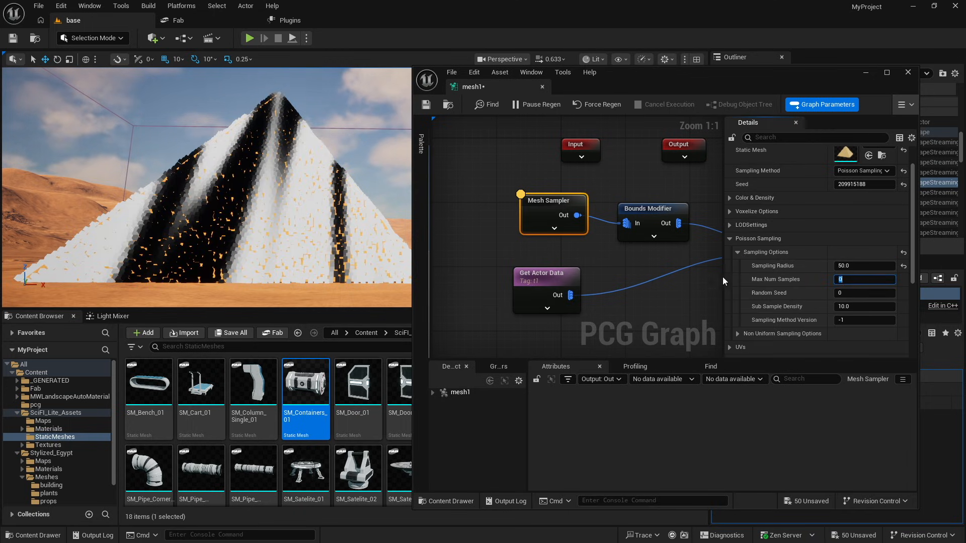
right_click_drag(295, 191, 240, 188)
- Switch the debug display from Spatial Noise to Density Filter and connect the Spatial Noise output to the Density Filter input
scroll(486, 226, "down", 4)
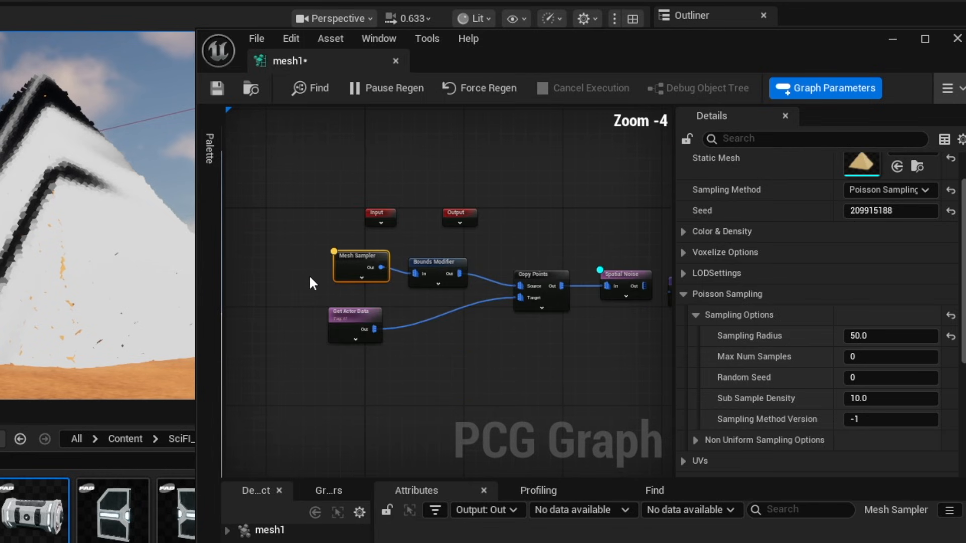
right_click_drag(576, 306, 381, 292)
scroll(467, 283, "up", 2)
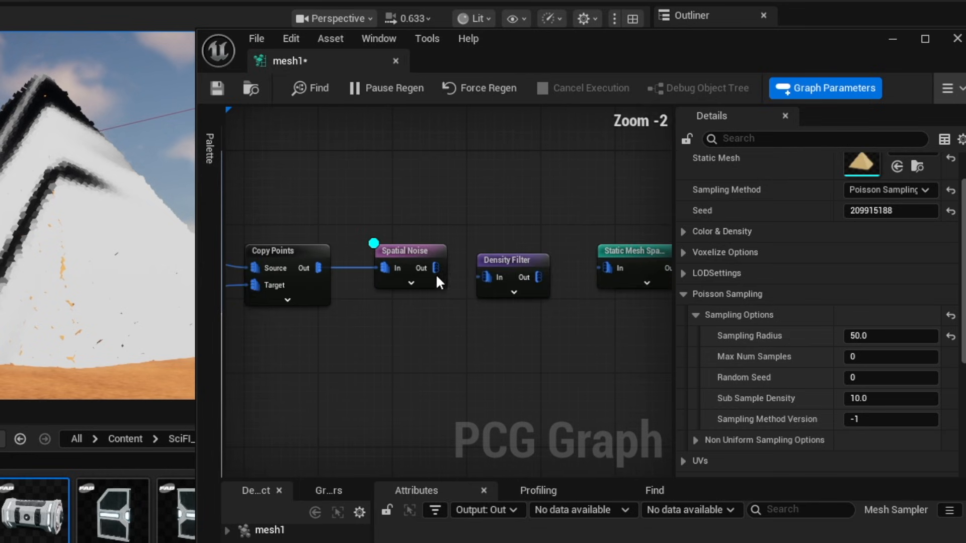
left_click(416, 252)
left_click(514, 268)
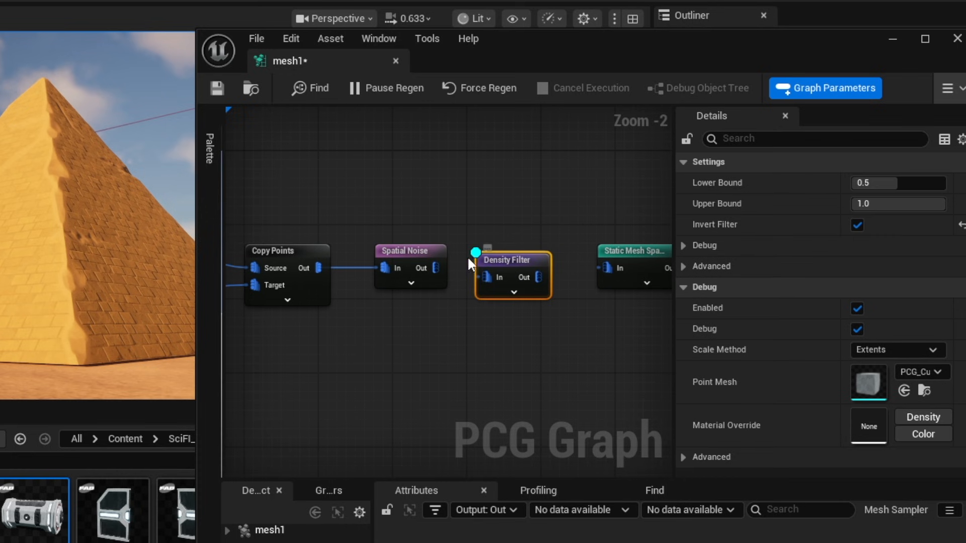
left_click_drag(440, 267, 486, 277)
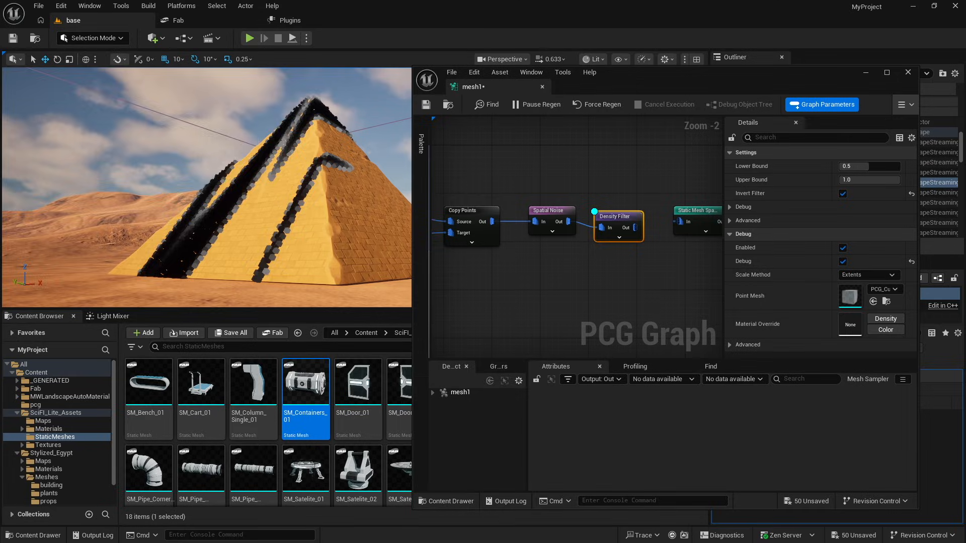
right_click_drag(302, 229, 373, 229)
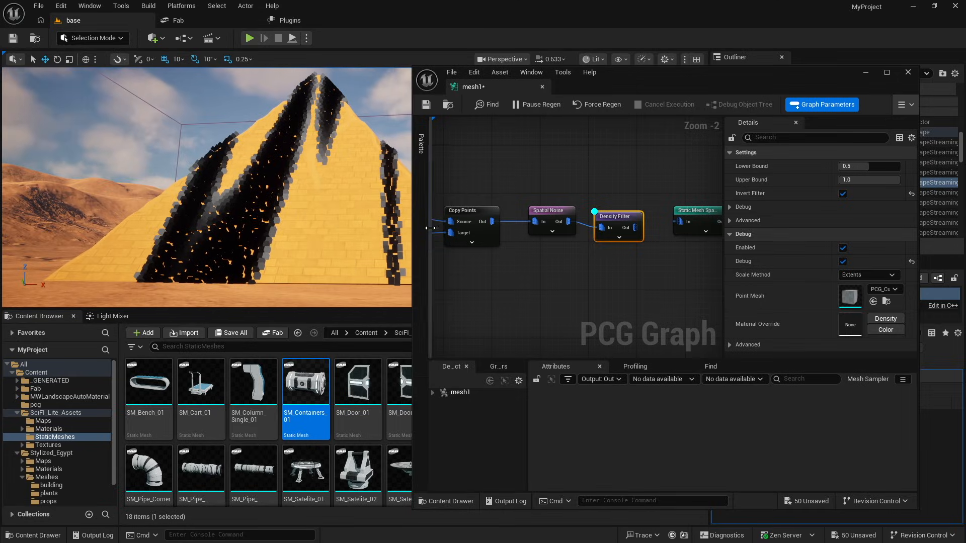
- Turn off Invert Filter for the Density Filter and inspect the remaining points from several angles
left_click(842, 195)
mouse_move(354, 186)
right_mouse_down()
mouse_move(382, 199)
mouse_move(388, 184)
mouse_move(377, 174)
mouse_move(352, 188)
right_mouse_up()
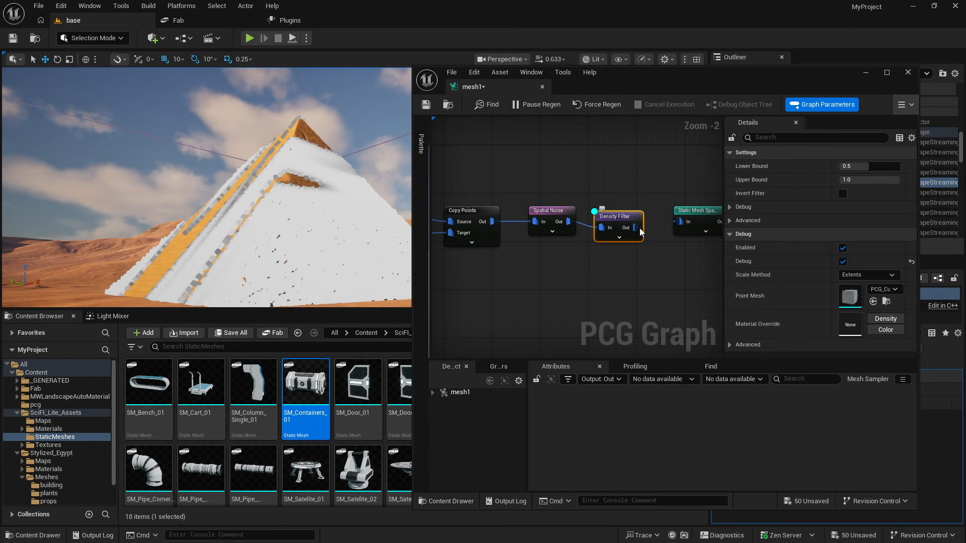
mouse_move(222, 195)
right_mouse_down()
mouse_move(282, 207)
mouse_move(216, 201)
mouse_move(236, 202)
right_mouse_up()
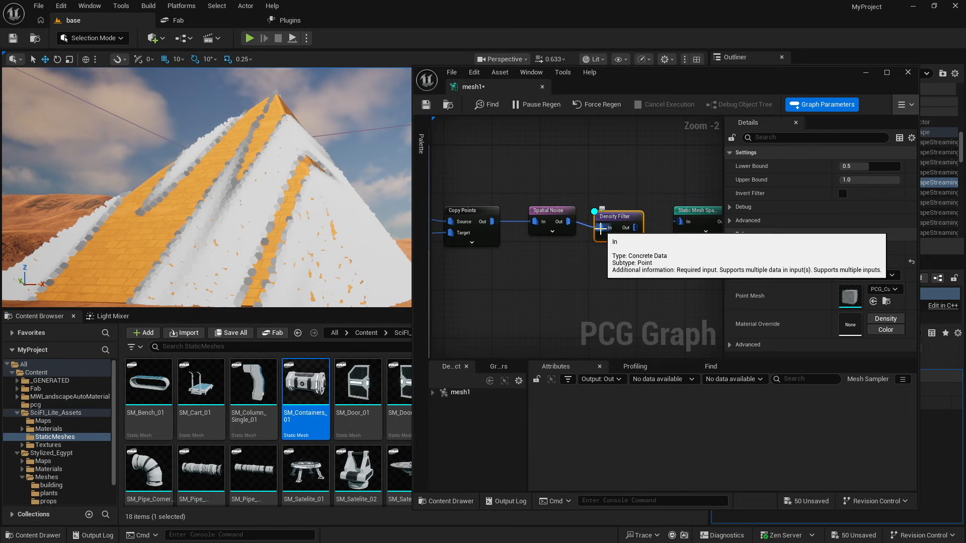
- Return the debug display to Spatial Noise with the Density Filter disconnected, and reposition the Spatial Noise node
left_click(548, 213)
left_click(602, 213)
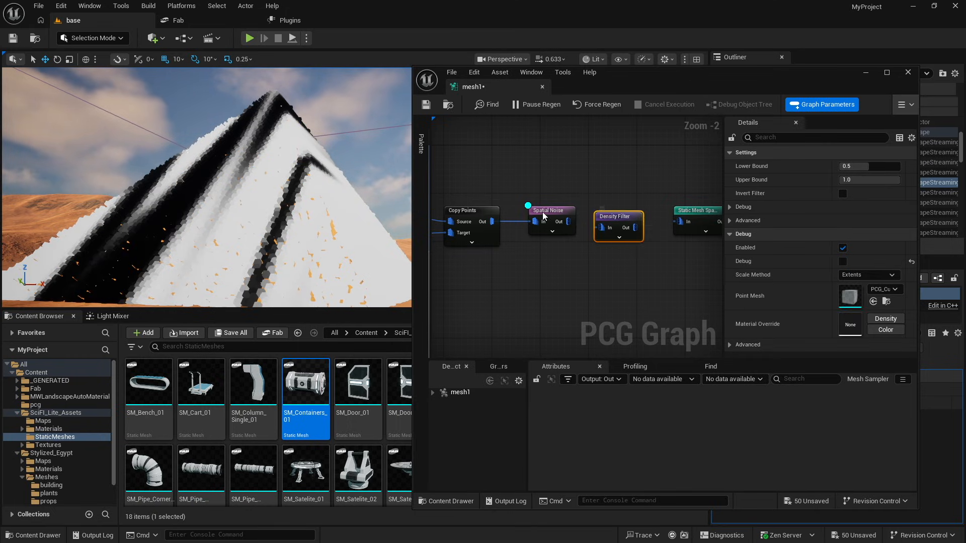
left_click_drag(559, 214, 554, 220)
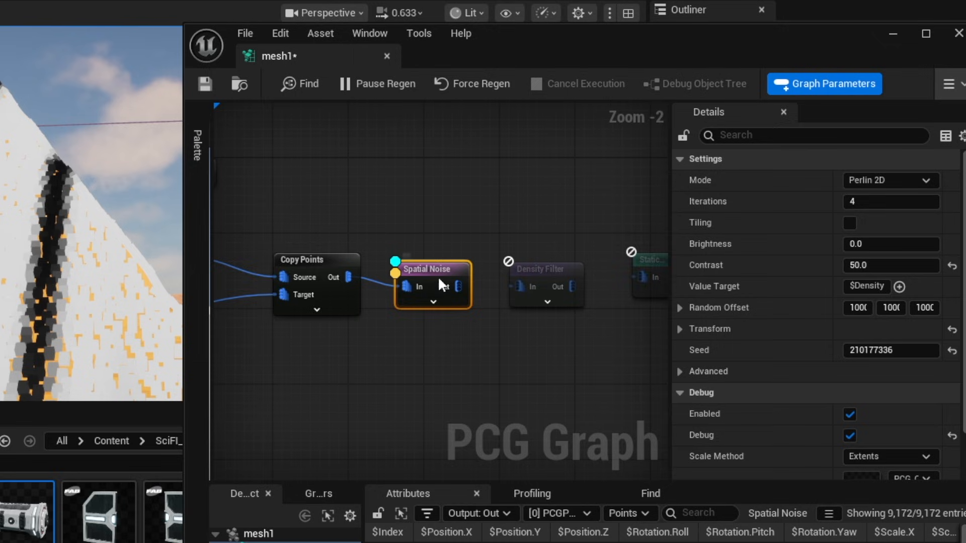
scroll(568, 224, "up", 2)
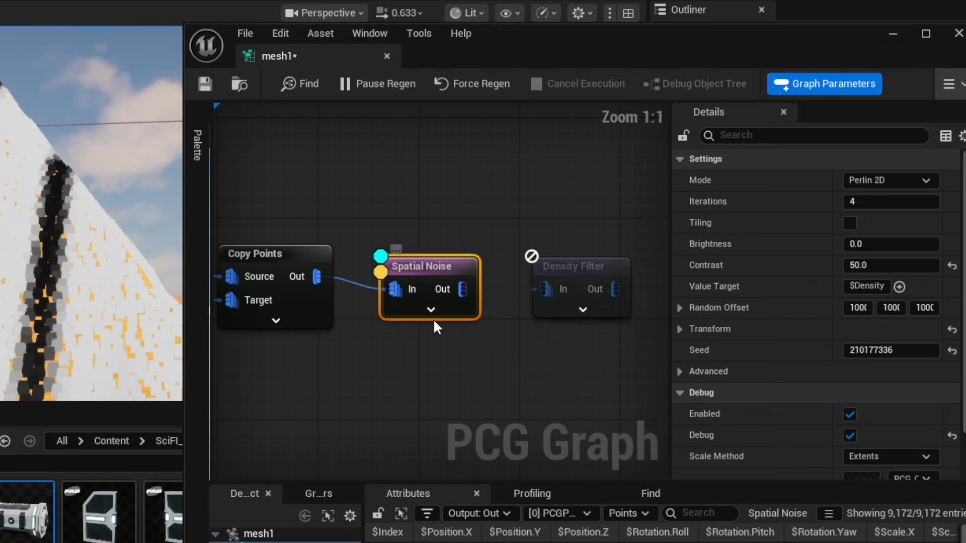
- Try a Y scale of 20 and an X scale of 50 for the Spatial Noise transform and view the patterns
left_click(680, 329)
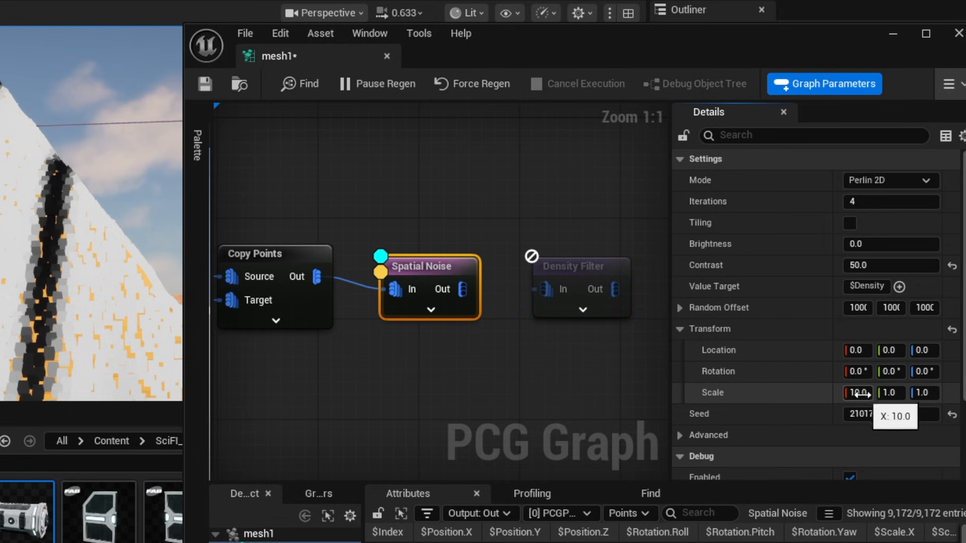
type("2")
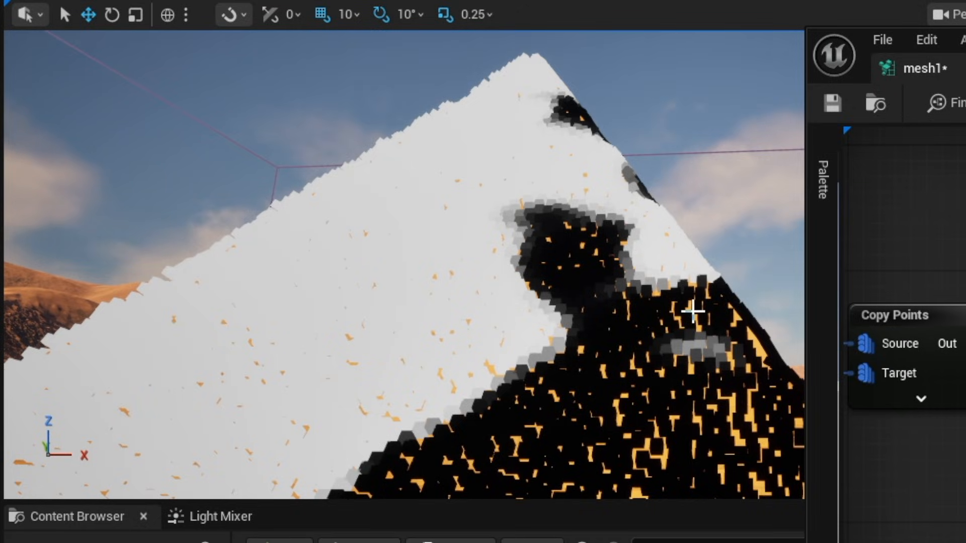
right_click_drag(692, 311, 561, 332)
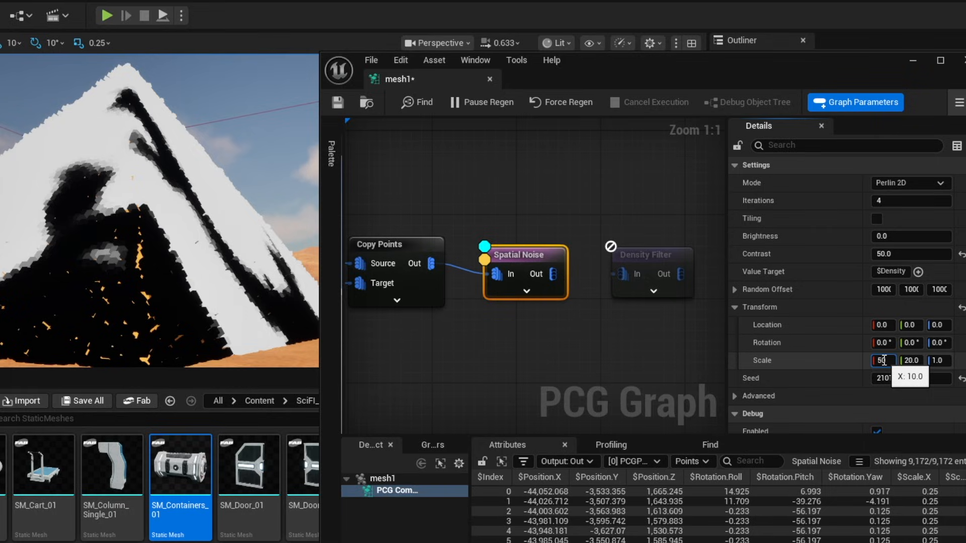
key("Tab")
right_click_drag(151, 232, 215, 193)
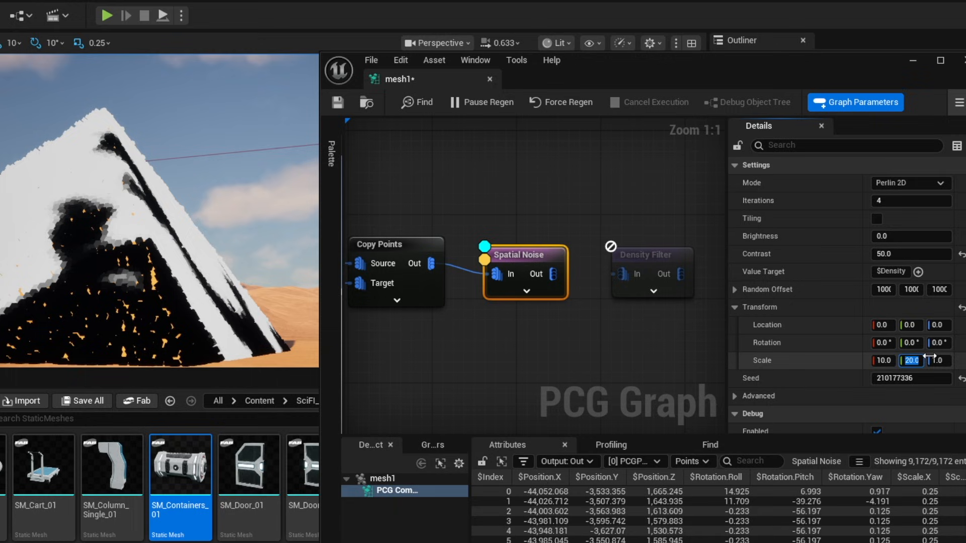
- Reset the Y scale of the Spatial Noise transform to 1
left_click(912, 360)
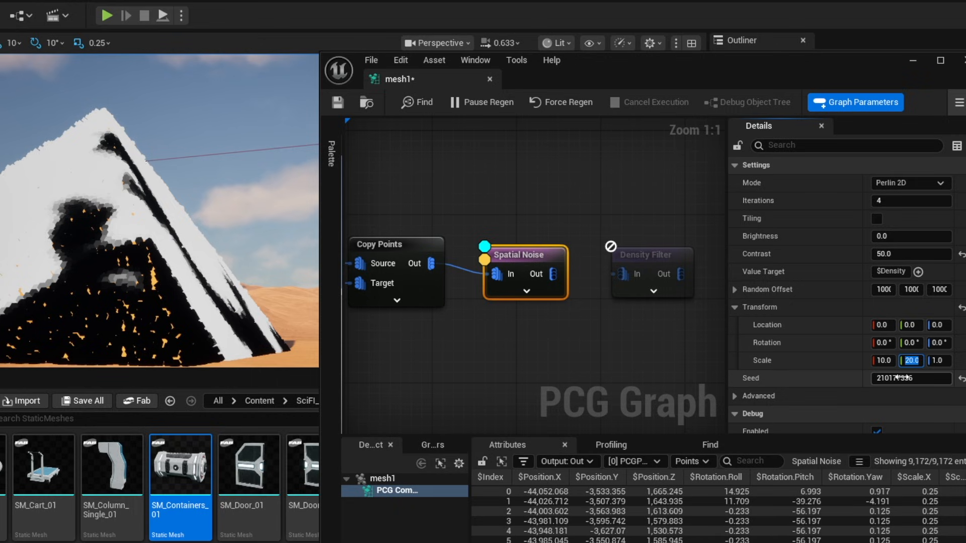
type("1")
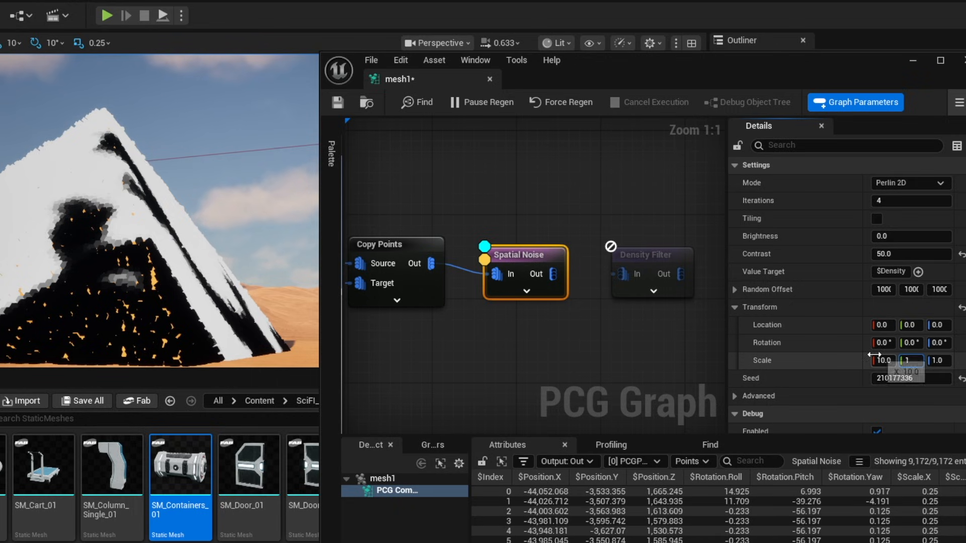
key("Tab")
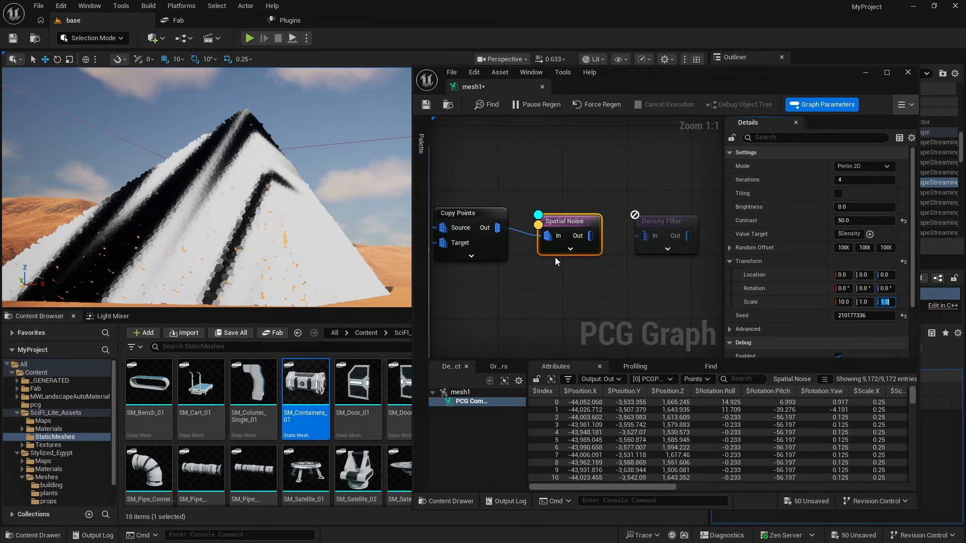
key("Return")
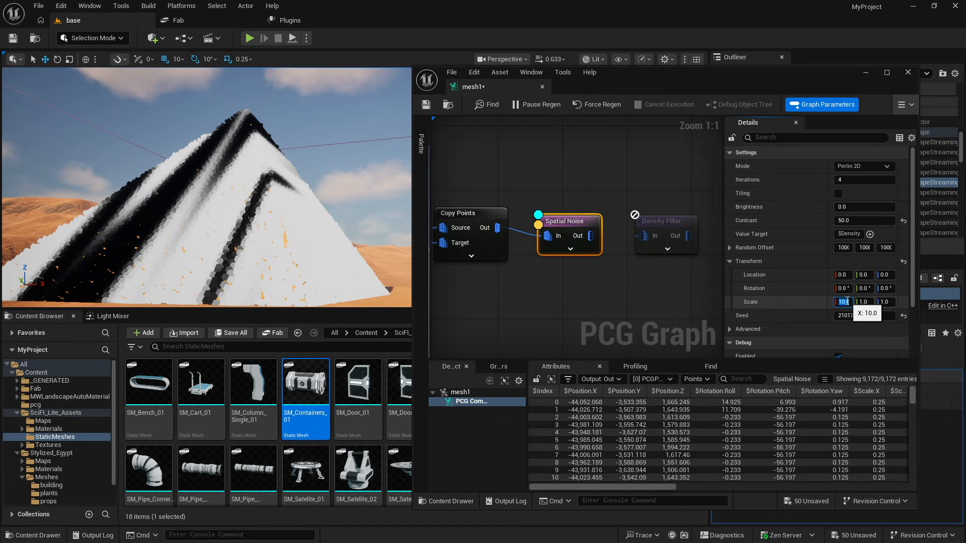
- Try an X scale of 5 for the Spatial Noise transform, then restore it to 10
key("Tab")
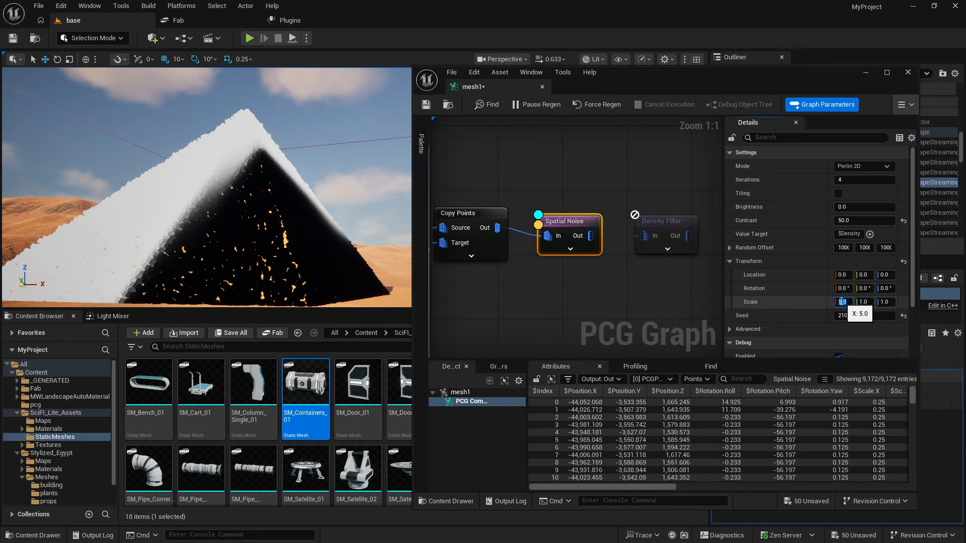
left_click(836, 301)
type("10")
key("Tab")
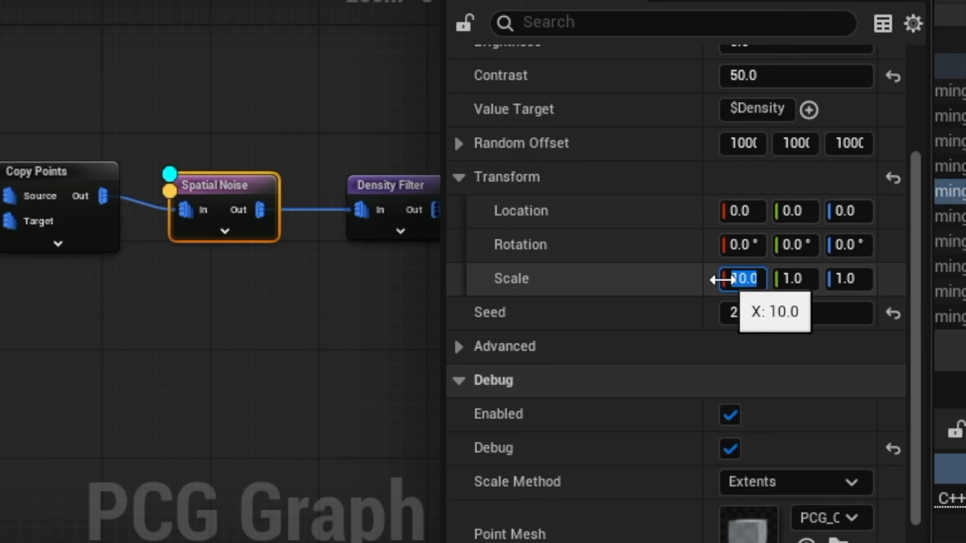
- Set the X scale of the Spatial Noise transform to 100
left_click(742, 279)
type("100.")
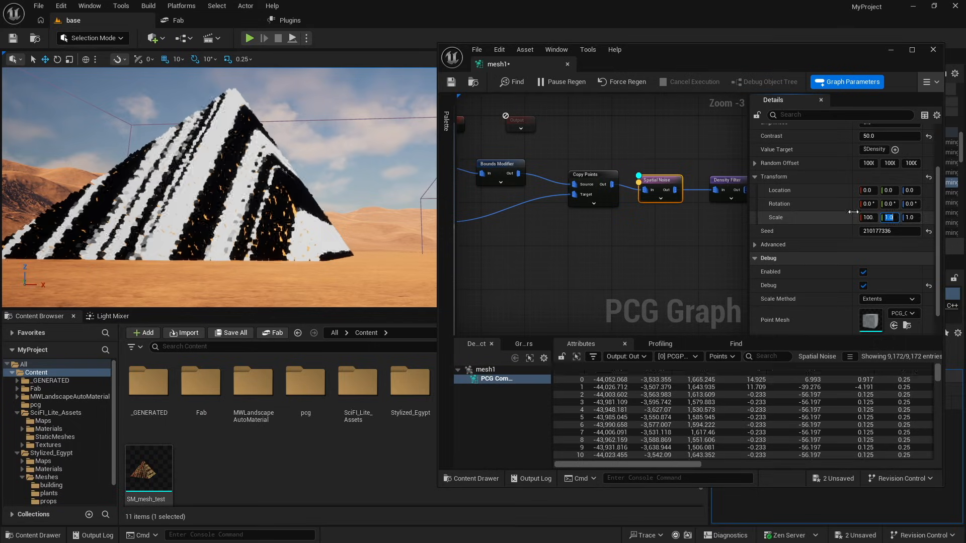
key("Tab")
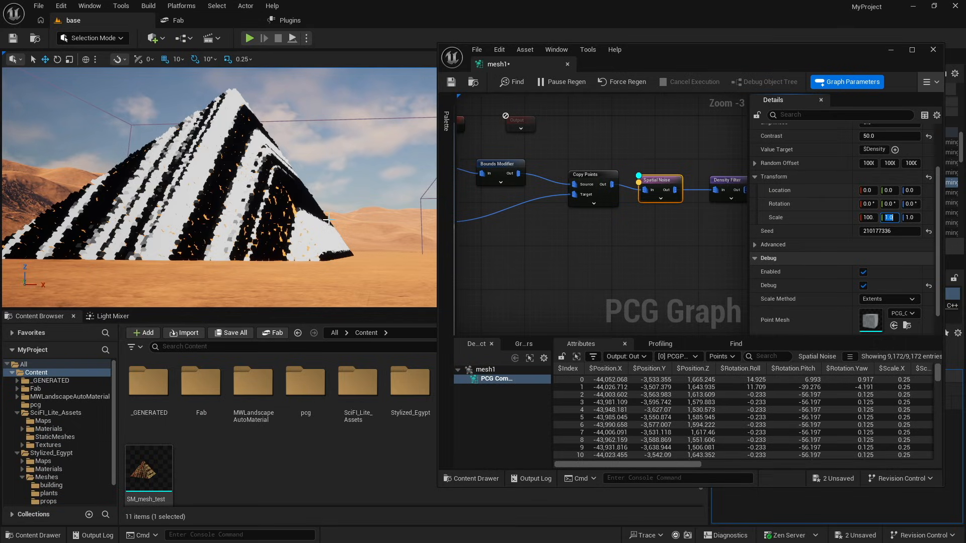
- Try a Y scale of 20 for the Spatial Noise transform, then restore it to 1
type("20")
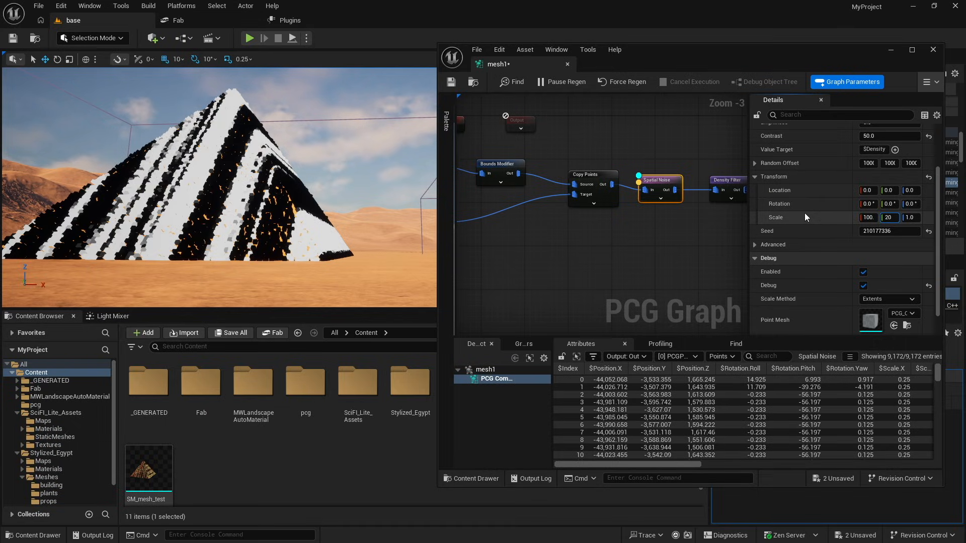
key("Tab")
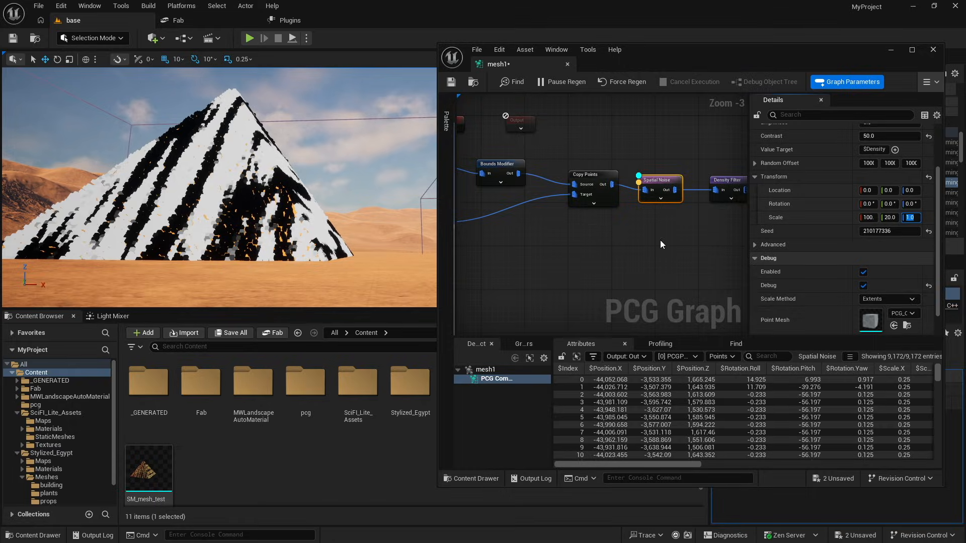
left_click(890, 219)
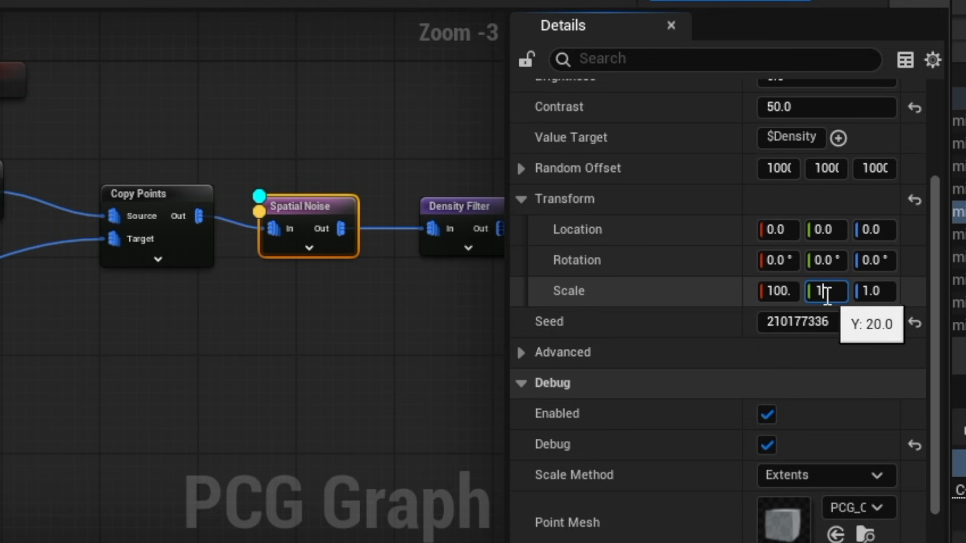
key("Tab")
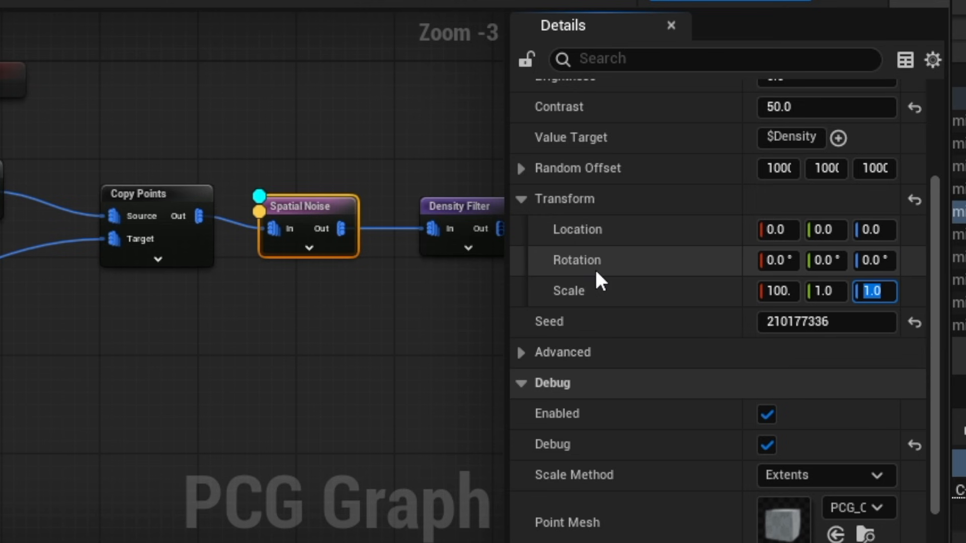
- Turn off the debug display of the Spatial Noise node and turn it on for the Density Filter node
right_click_drag(295, 319, 69, 330)
right_click_drag(678, 194, 612, 201)
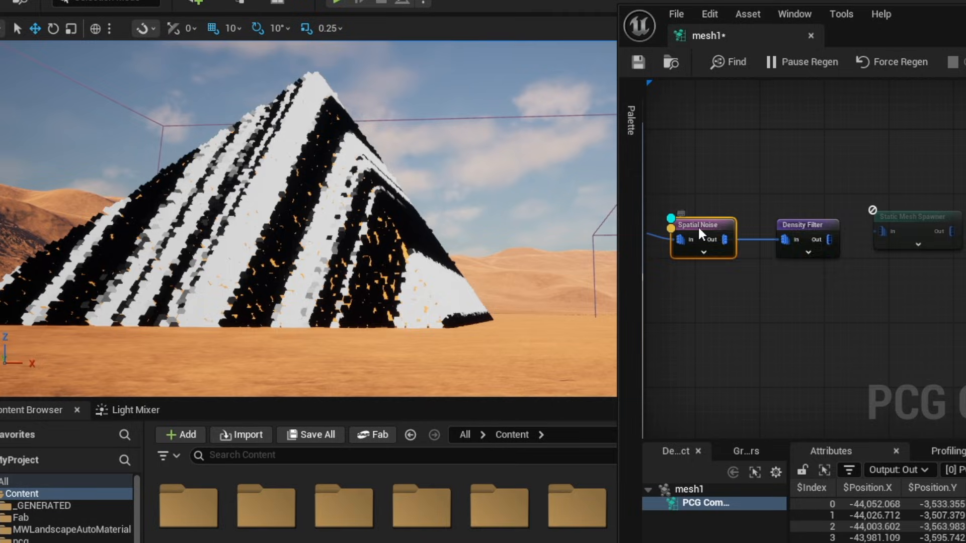
key("d")
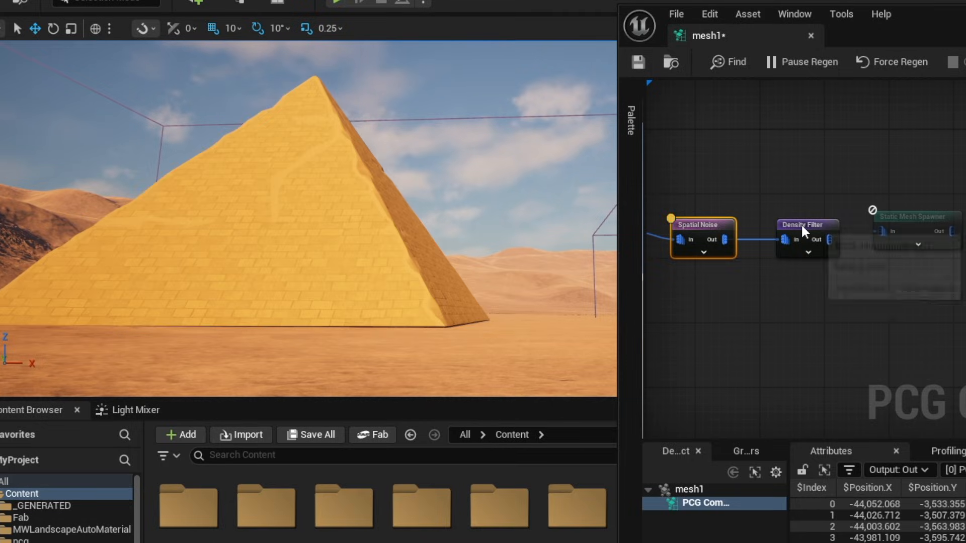
left_click(801, 224)
key("d")
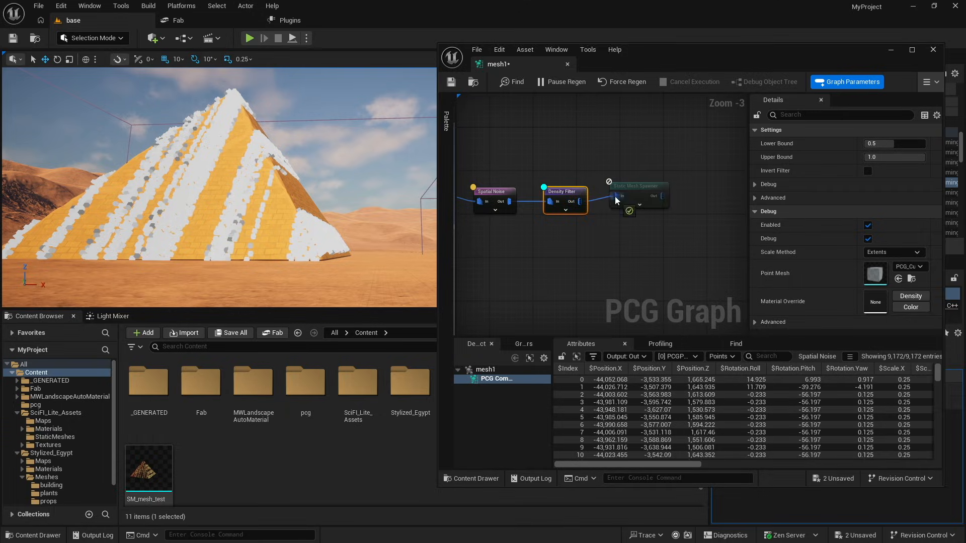
- Reposition the Static Mesh Spawner node in line with the Density Filter node
left_click_drag(614, 197, 568, 250)
mouse_move(432, 233)
right_mouse_down()
mouse_move(373, 221)
mouse_move(432, 220)
right_mouse_up()
key("w")
left_click_drag(622, 185, 644, 195)
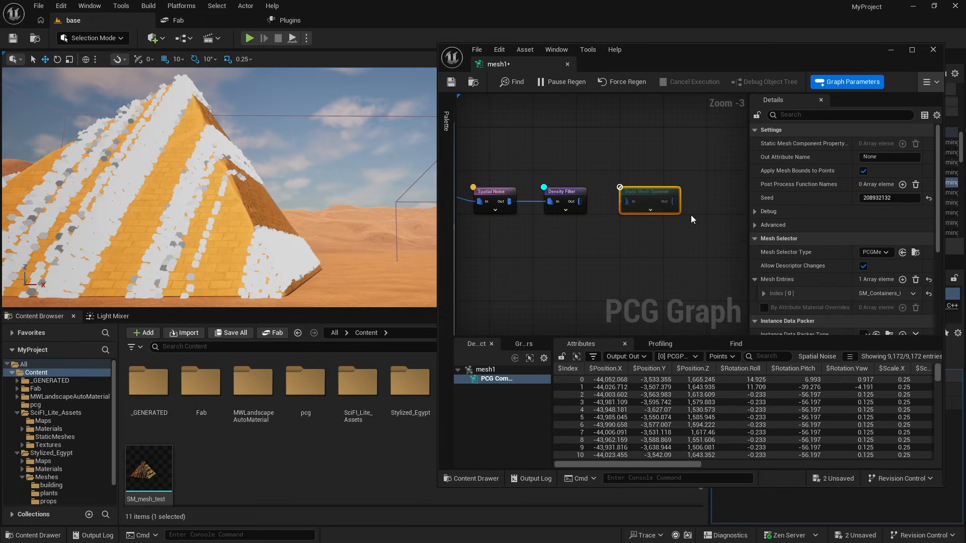
- Try connecting the Density Filter output to the Static Mesh Spawner, view the spawned meshes on the pyramid, and break the connection again
left_click_drag(580, 201, 627, 202)
key("s")
right_click_drag(210, 116, 227, 115)
key("w")
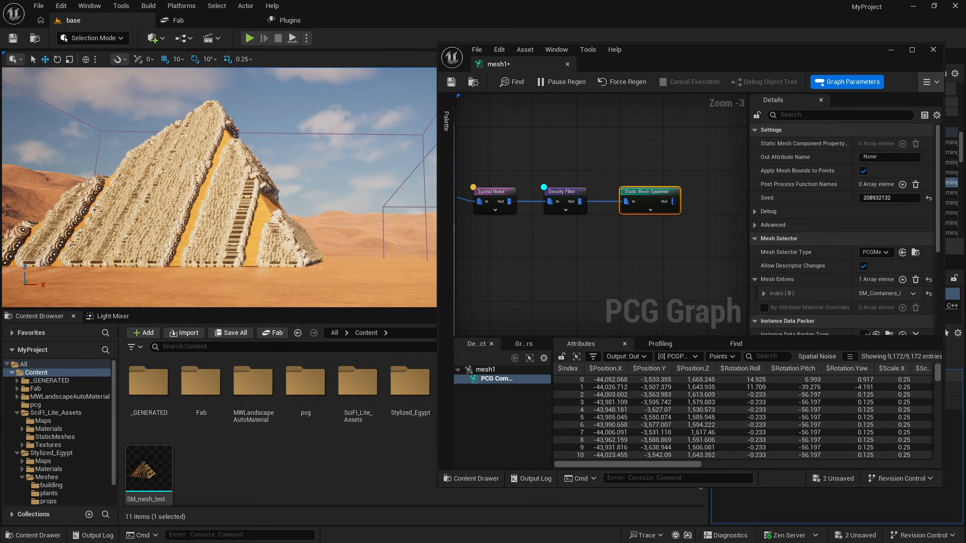
left_click(626, 202, "alt")
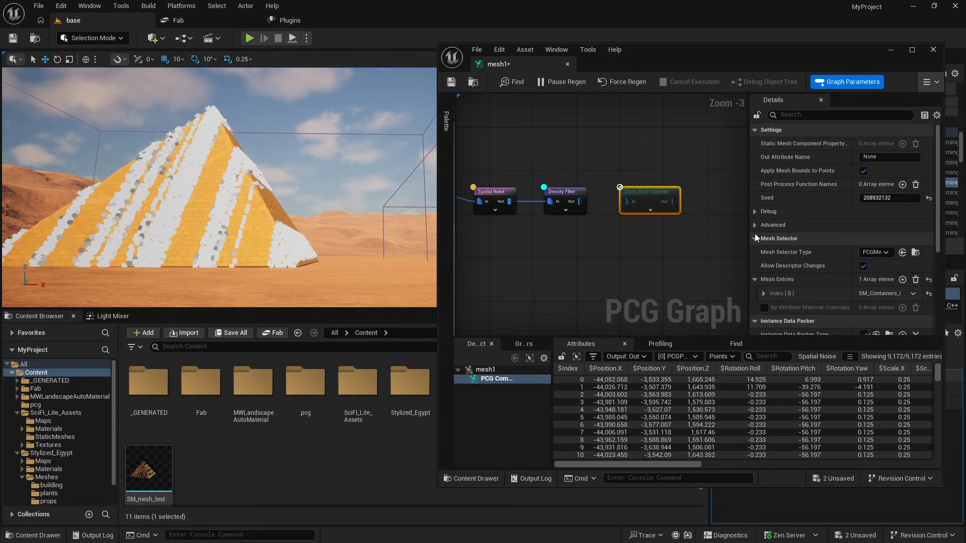
- Assign the SM_qmBr2_VarA grass mesh from the Megascans plants as the static mesh of the spawner's first mesh entry
scroll(800, 234, "down", 1)
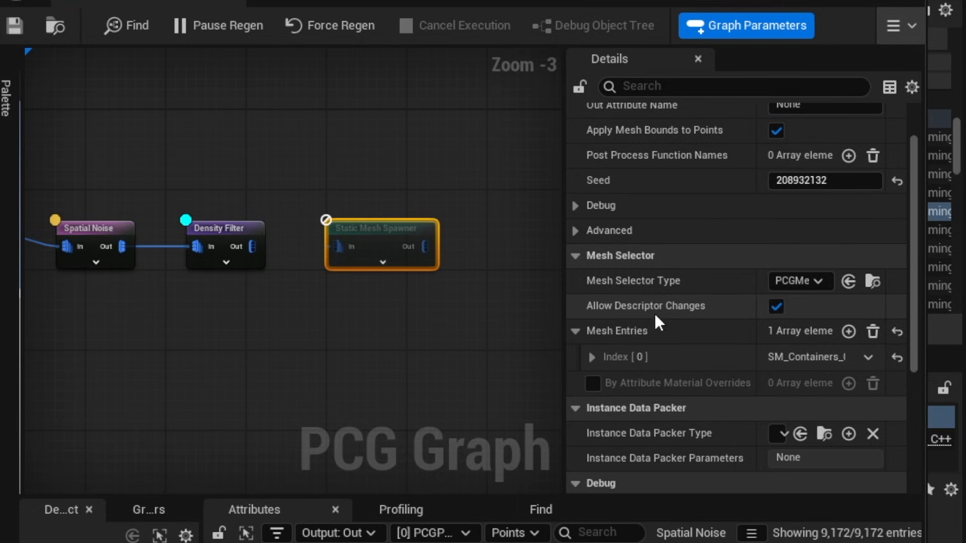
scroll(636, 352, "down", 4)
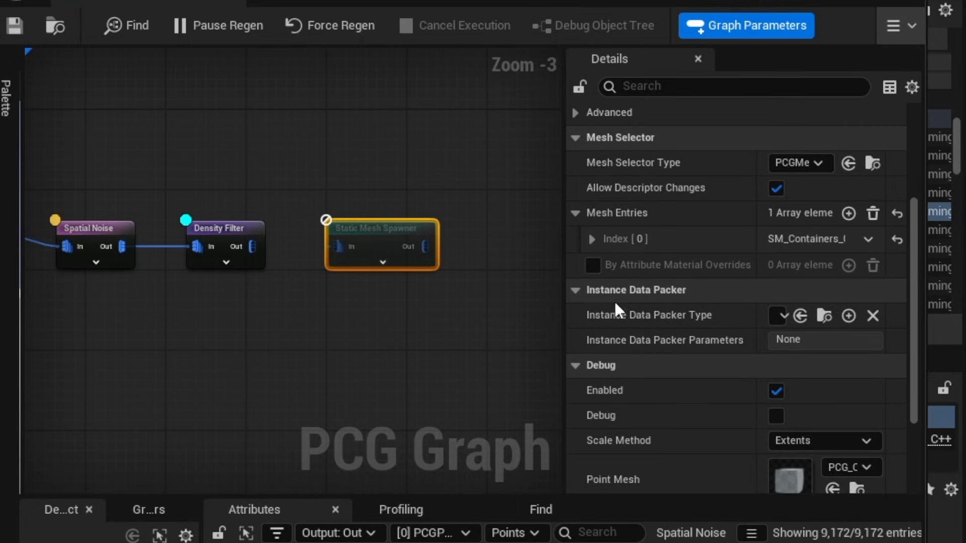
scroll(617, 297, "up", 1)
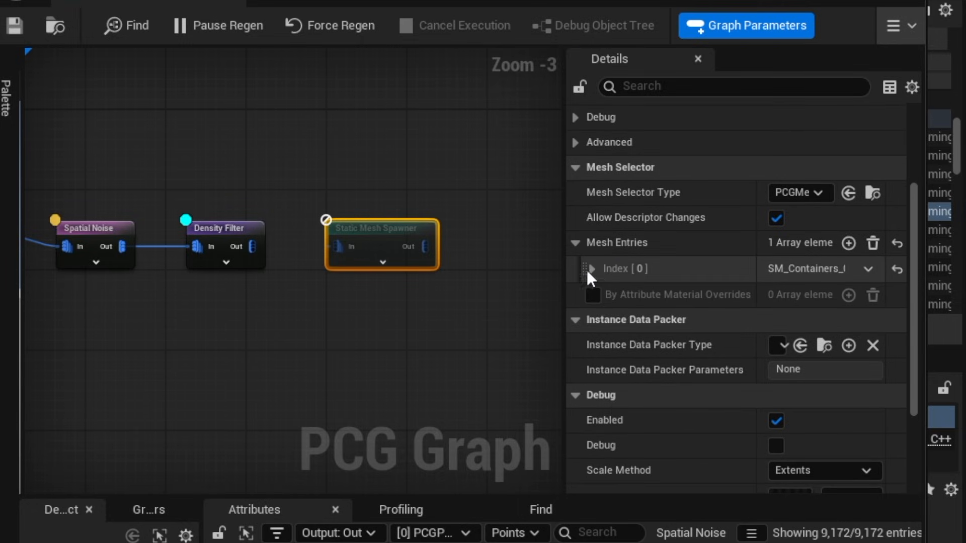
left_click(593, 269)
left_click(604, 294)
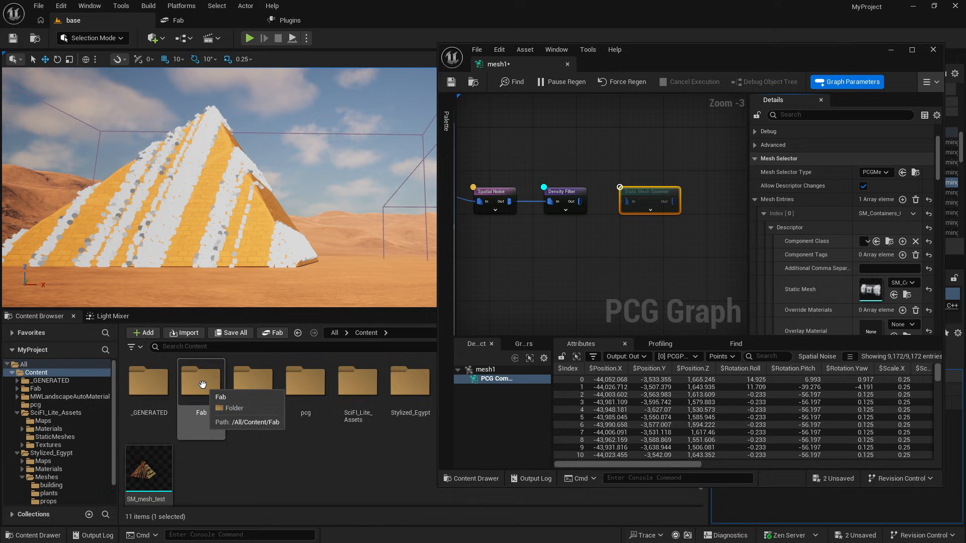
double_click(201, 381)
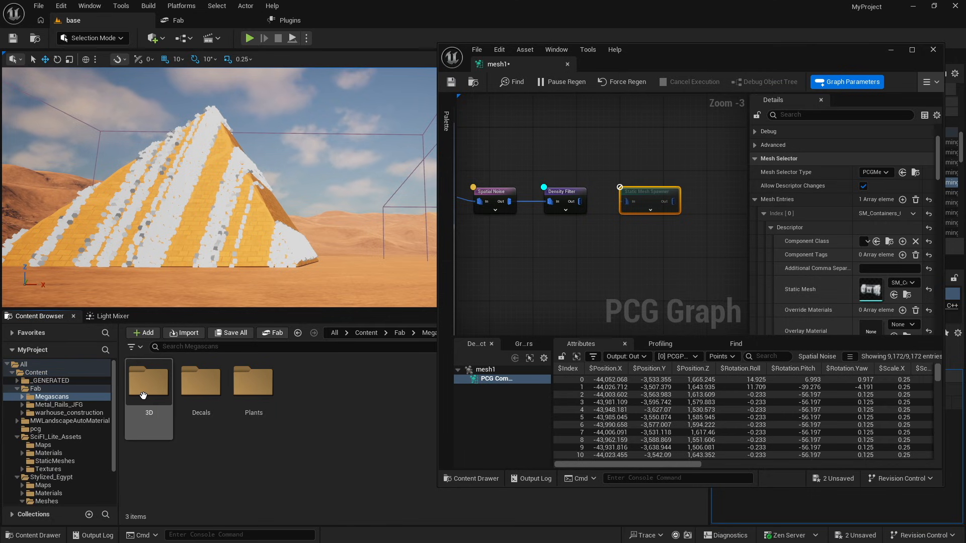
double_click(252, 387)
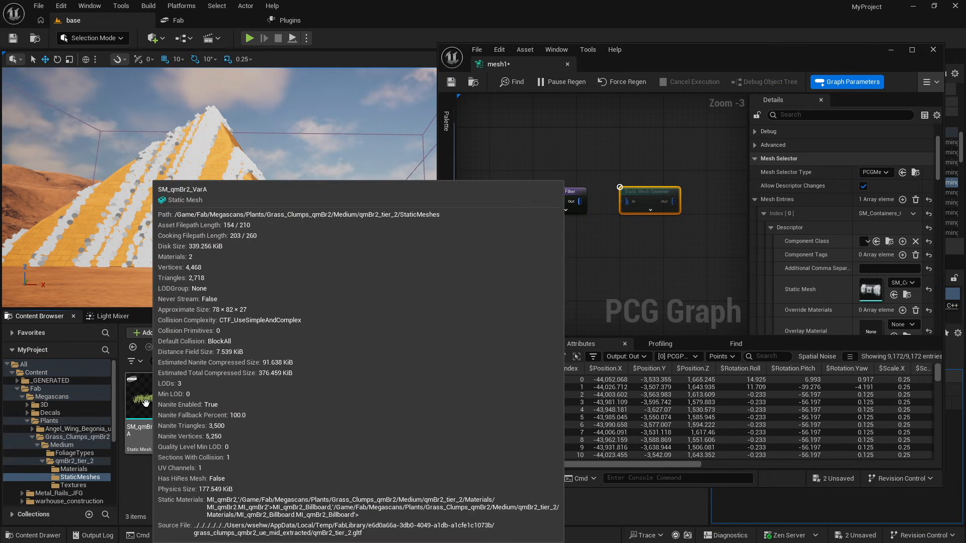
left_click(144, 401)
left_click_drag(144, 400, 869, 288)
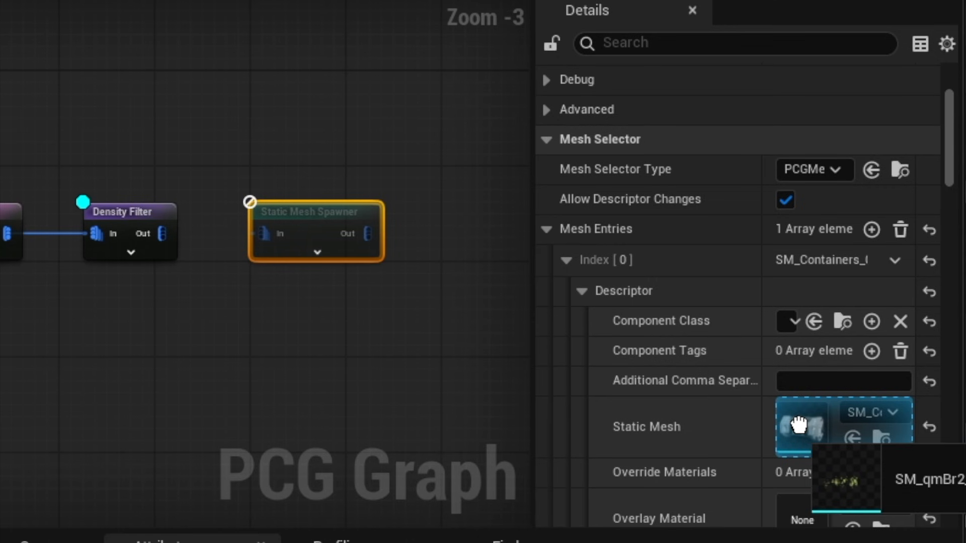
left_click_drag(799, 425, 783, 428)
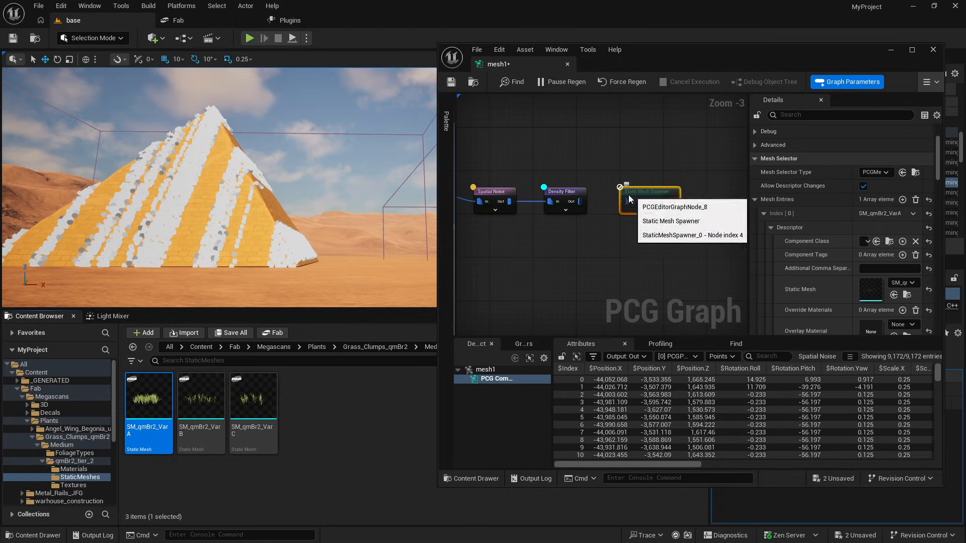
- Connect the Density Filter output to the Static Mesh Spawner and turn off the filter's debug display to view the spawned grass
left_click_drag(580, 201, 626, 204)
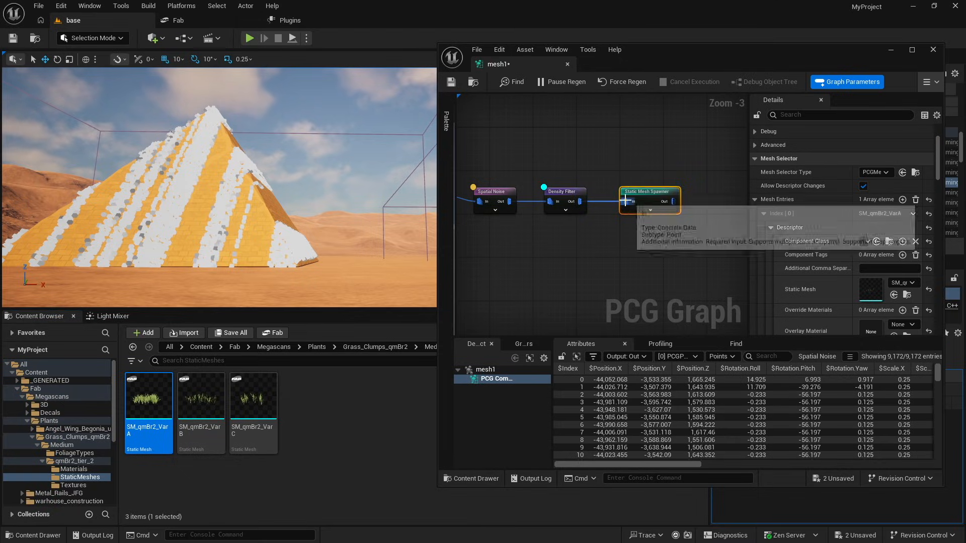
left_click(572, 197)
key("d")
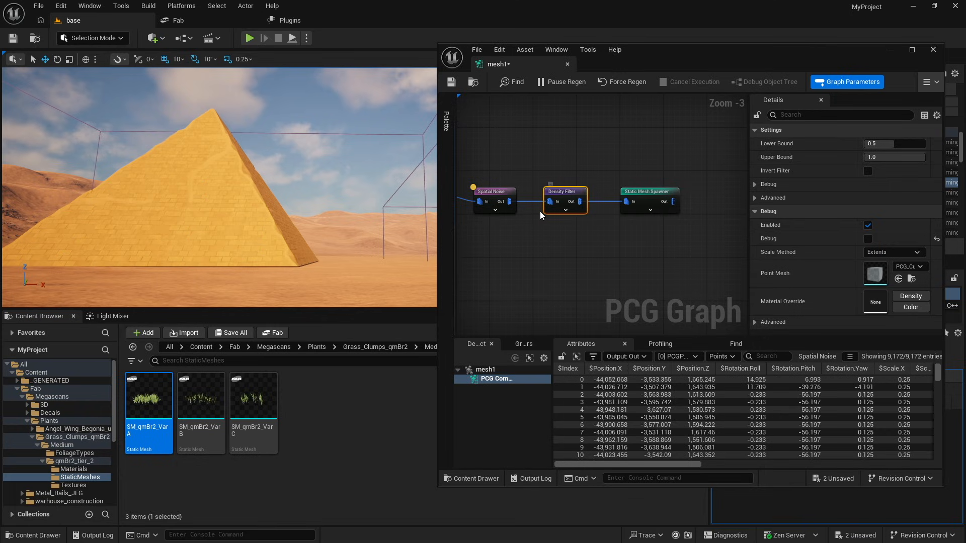
left_click(641, 198)
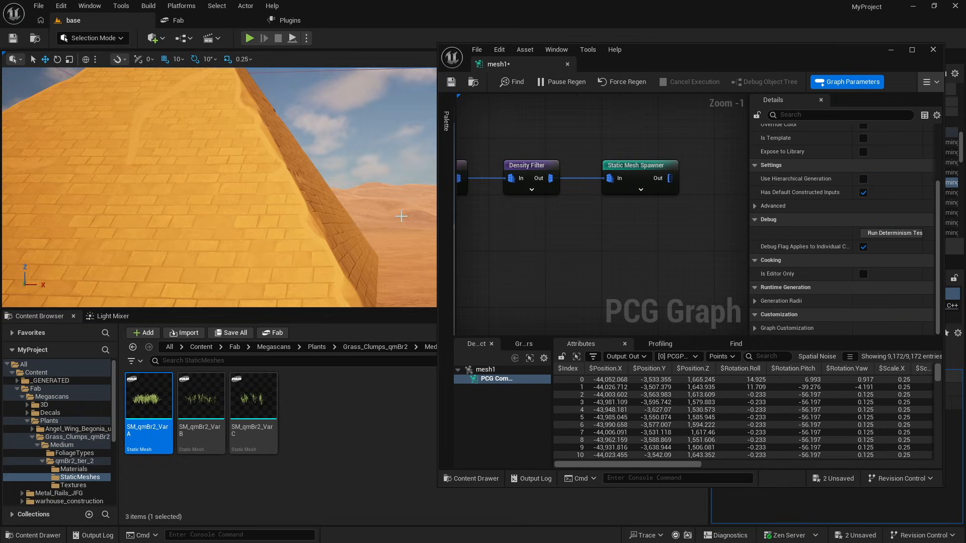
mouse_move(397, 213)
right_mouse_down()
mouse_move(413, 204)
mouse_move(405, 242)
mouse_move(377, 211)
mouse_move(428, 206)
mouse_move(402, 213)
right_mouse_up()
key("w")
key("s")
- Add a Transform Points node and wire it between the Density Filter and the Static Mesh Spawner
right_click(601, 222)
type("transform poin")
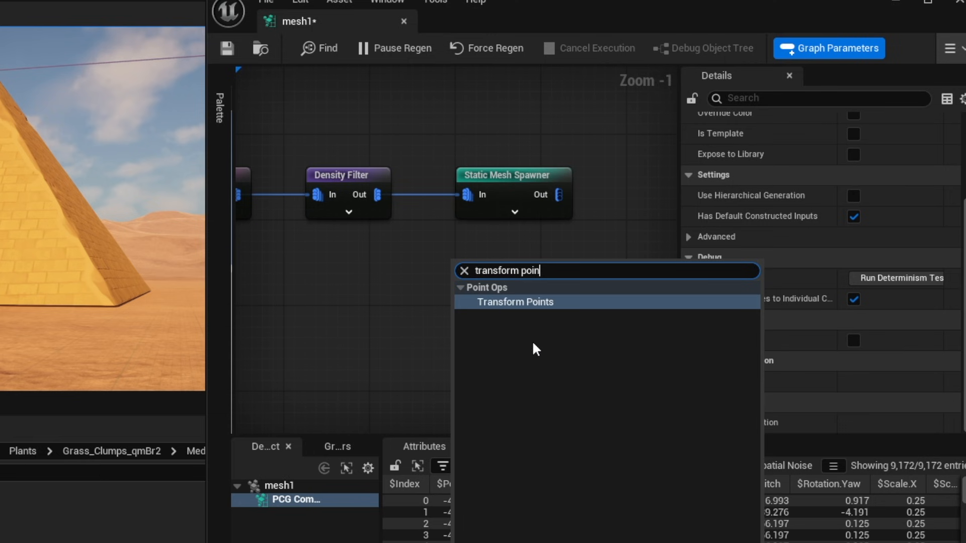
left_click(503, 300)
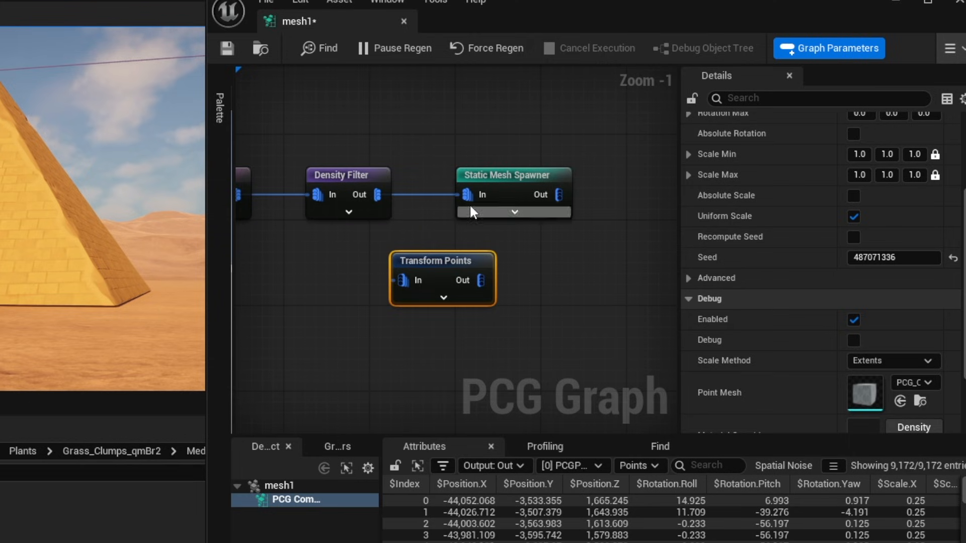
left_click_drag(468, 195, 400, 272, "ctrl")
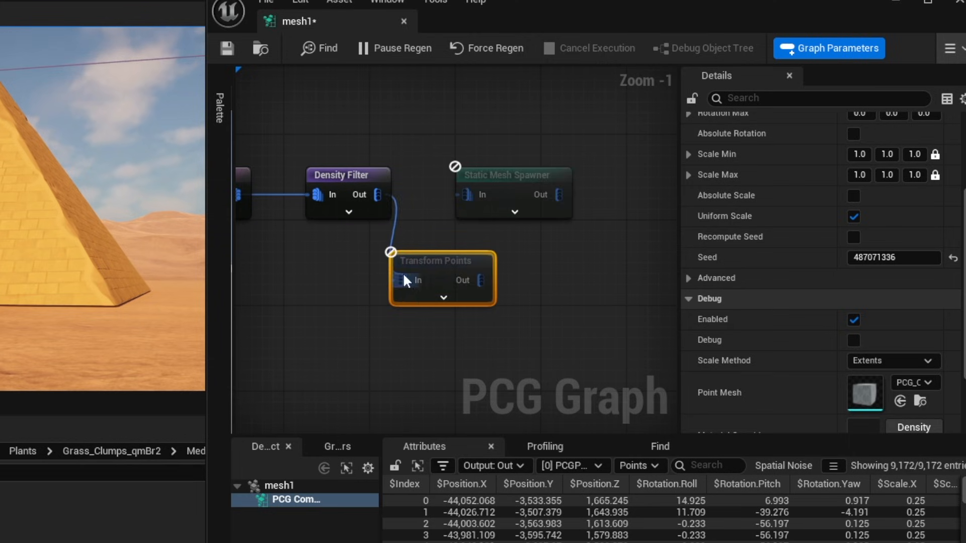
left_click_drag(482, 280, 597, 186)
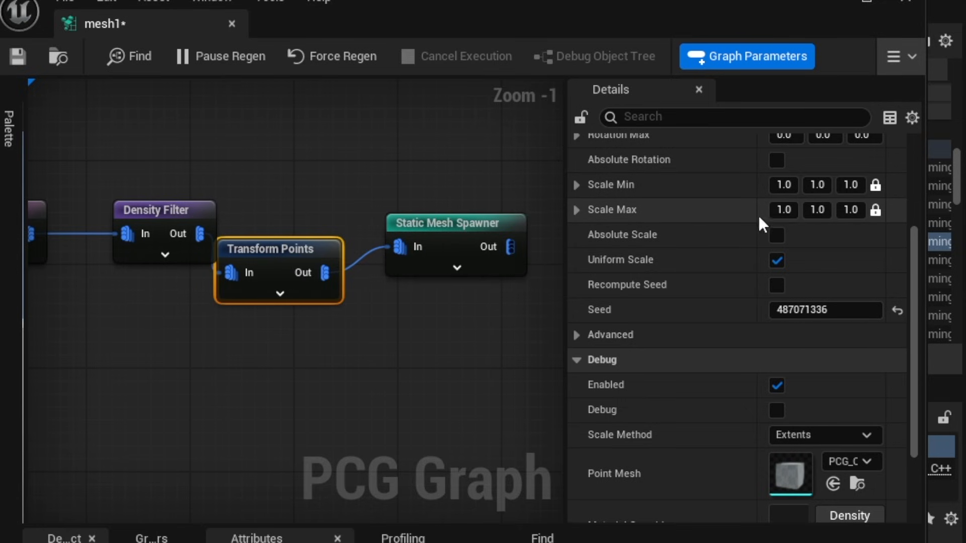
- Try a Scale Max of 4 and a Scale Min of 3 on the Transform Points node and view the grass on the pyramid
left_click(792, 207)
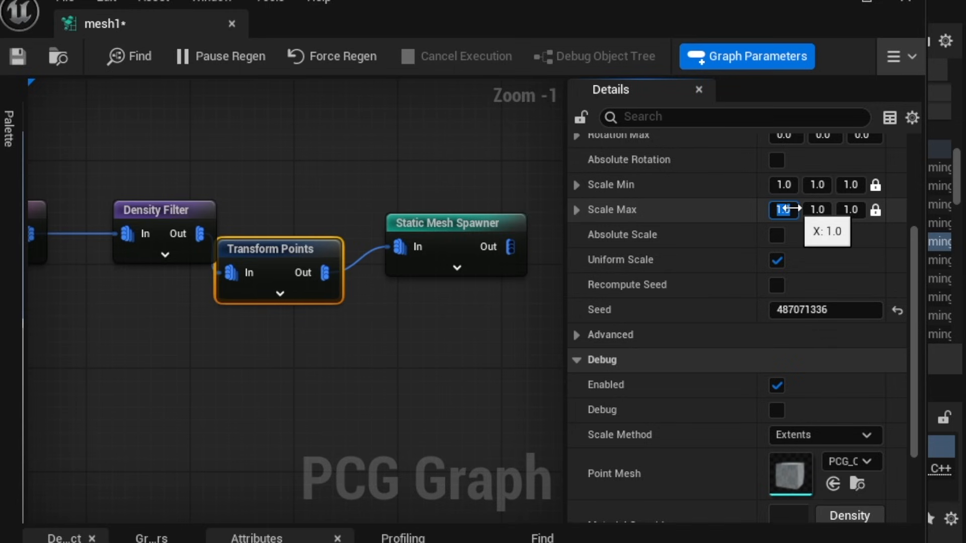
type("4")
key("Return")
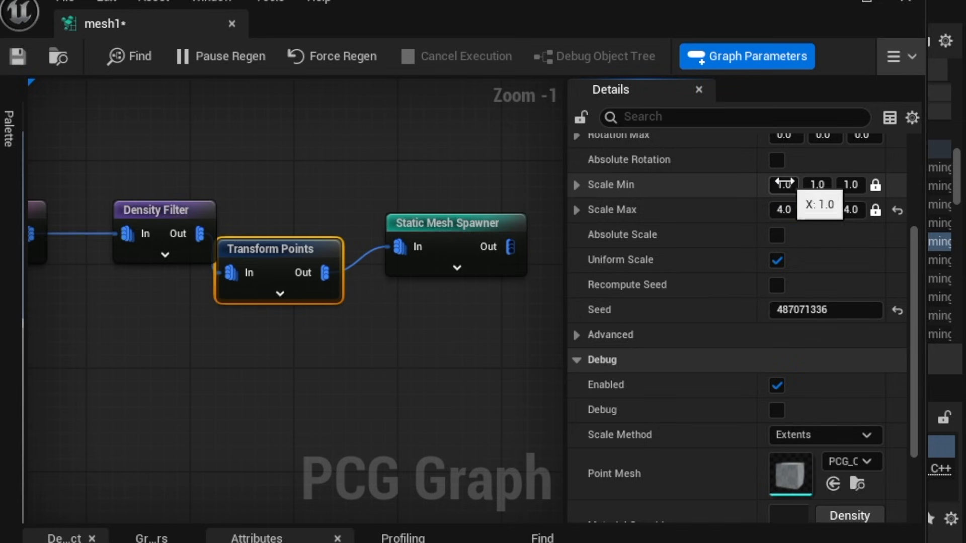
left_click(788, 182)
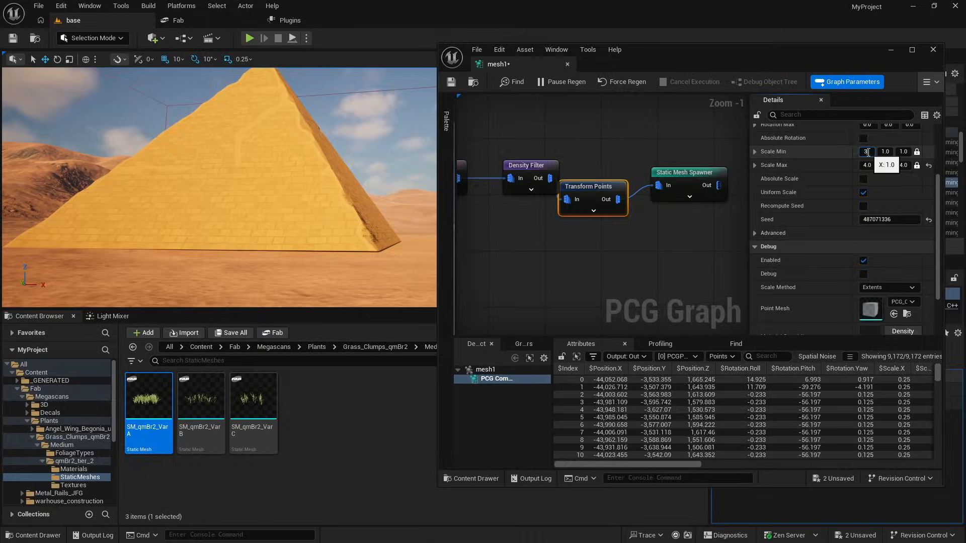
type("3")
key("Return")
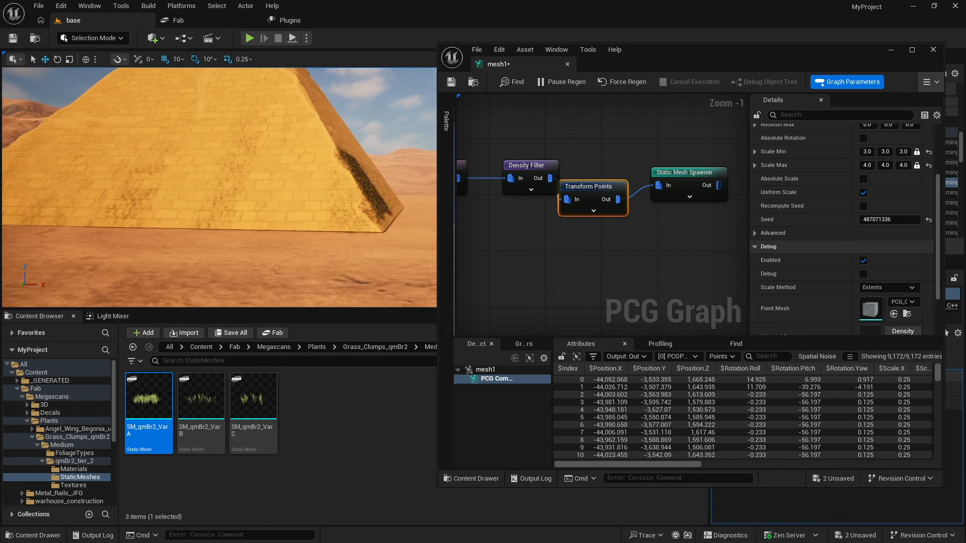
mouse_move(332, 201)
right_mouse_down()
mouse_move(314, 196)
mouse_move(332, 201)
right_mouse_up()
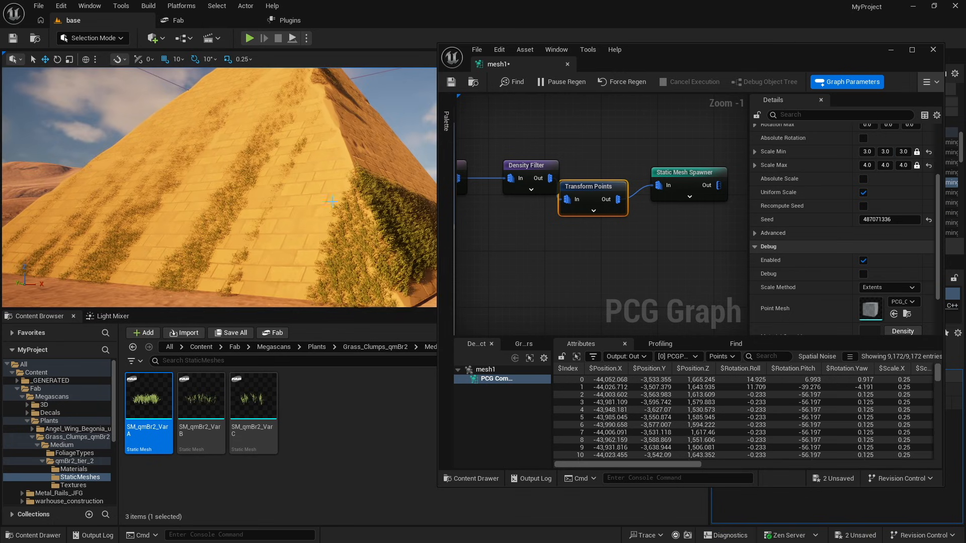
- Set the Transform Points node's Scale Max to 9 and Scale Min to 7 and inspect the grass bands on the pyramid
left_click(868, 166)
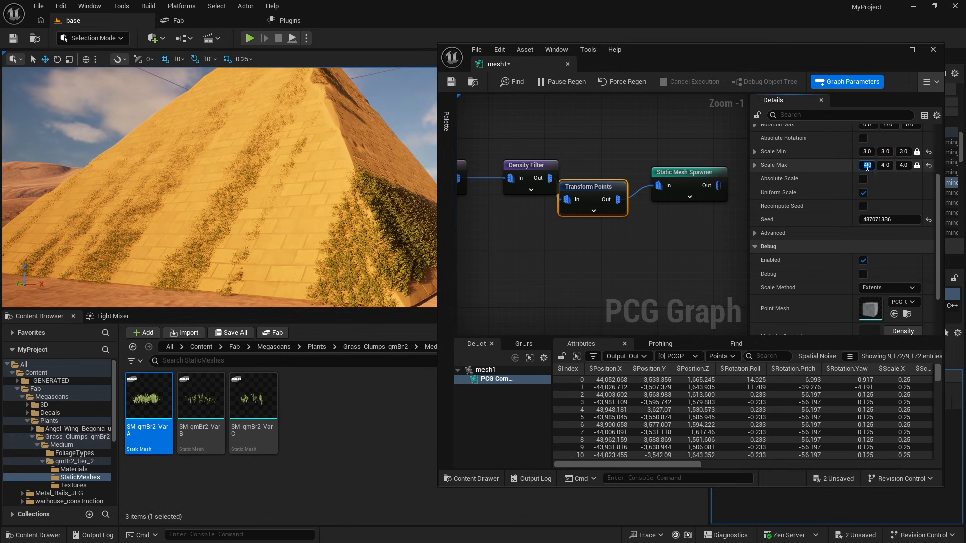
type("9")
key("Tab")
left_click(867, 152)
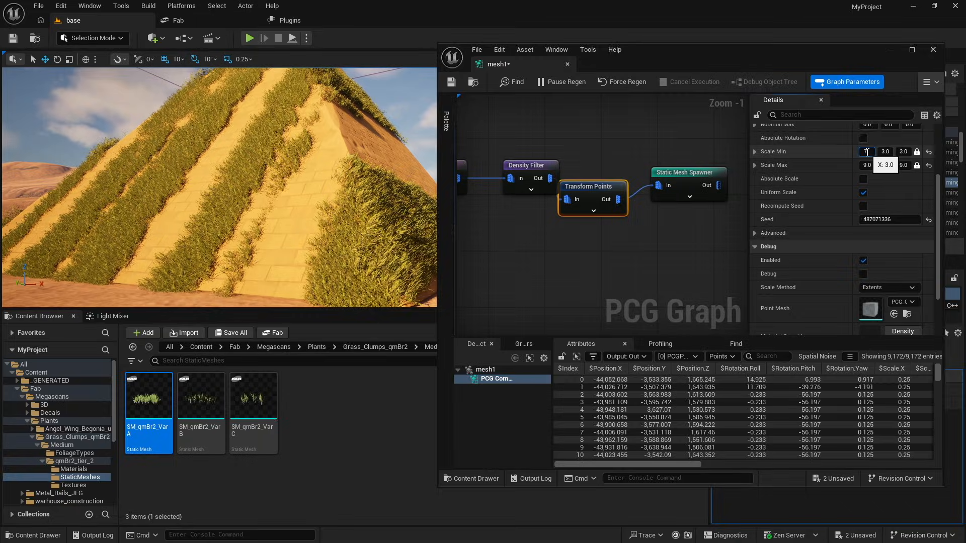
type("7")
key("Return")
right_click_drag(219, 188, 220, 185)
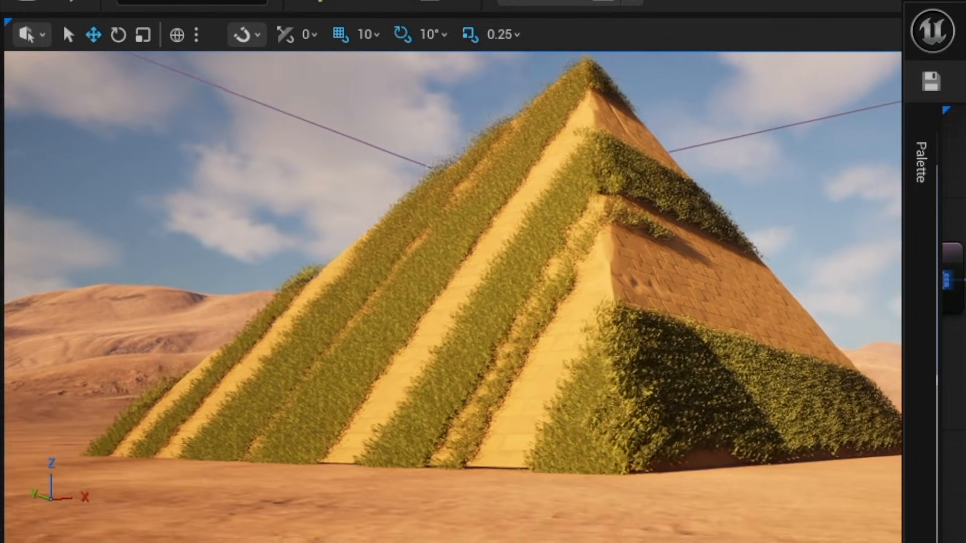
right_click_drag(451, 297, 413, 293)
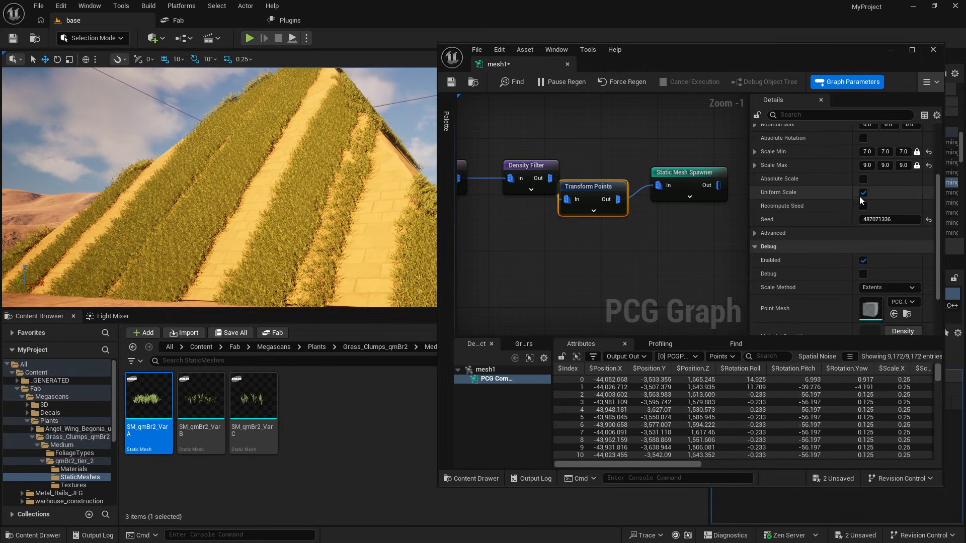
scroll(855, 211, "up", 2)
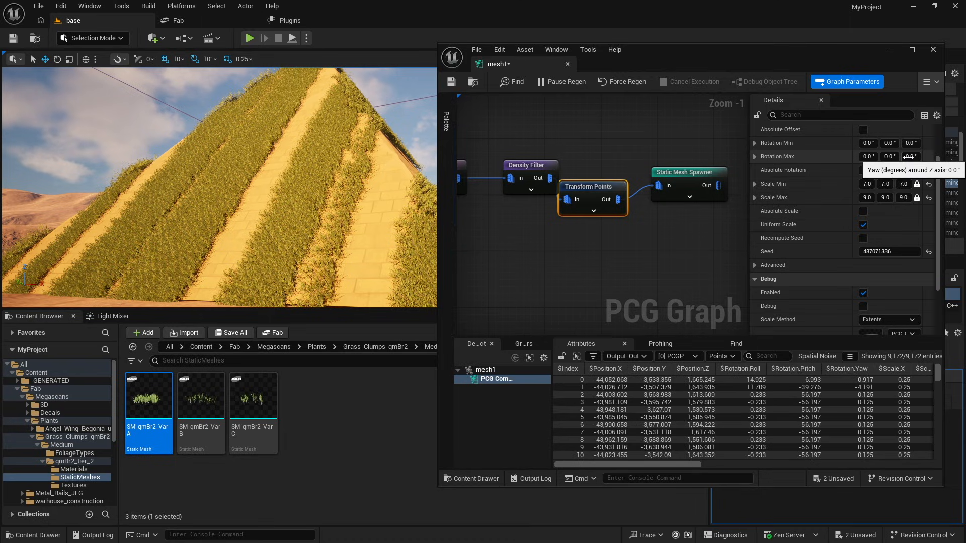
- Set the Transform Points node's Rotation Max to 20 degrees on all three axes and inspect the grass on the pyramid
left_click(909, 157)
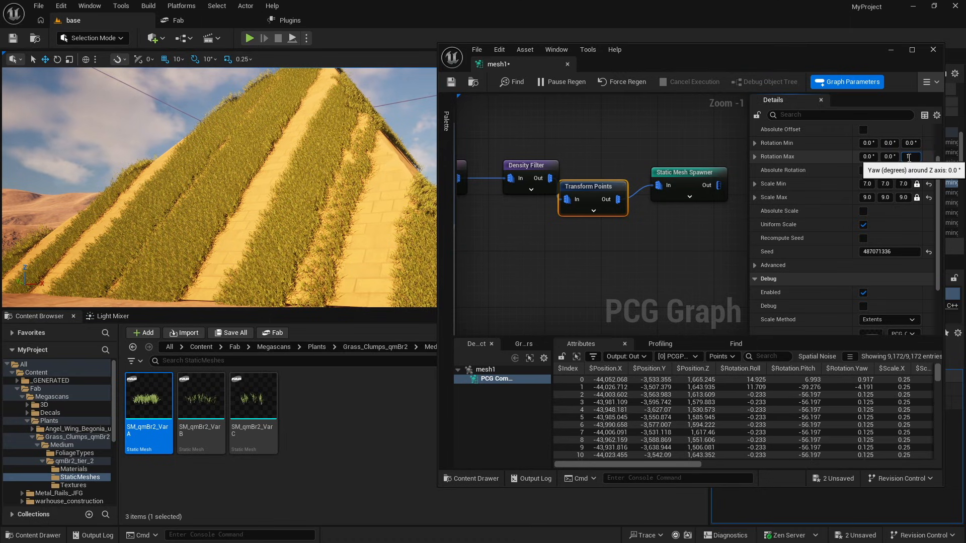
left_click(892, 156)
left_click(909, 157)
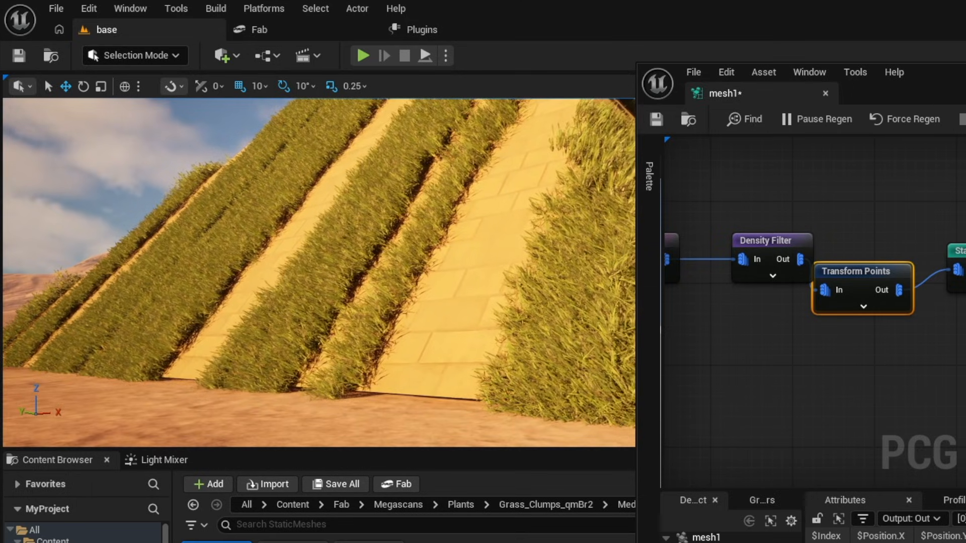
right_click_drag(319, 272, 348, 245)
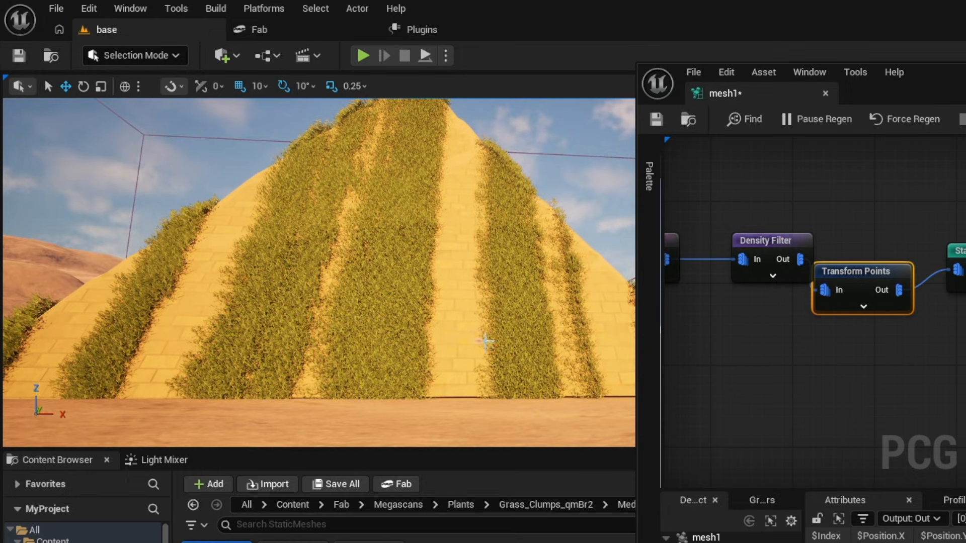
right_click_drag(492, 312, 471, 287)
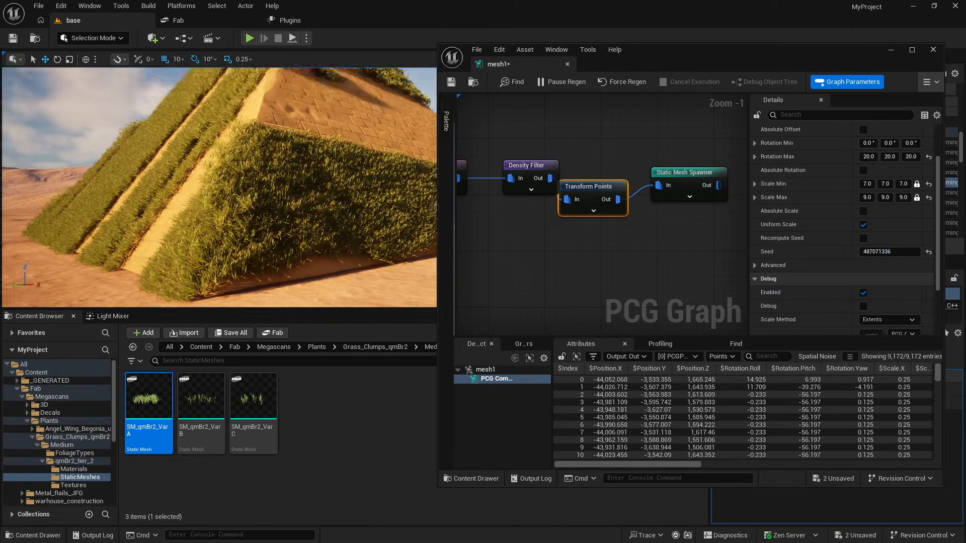
right_click_drag(227, 201, 232, 196)
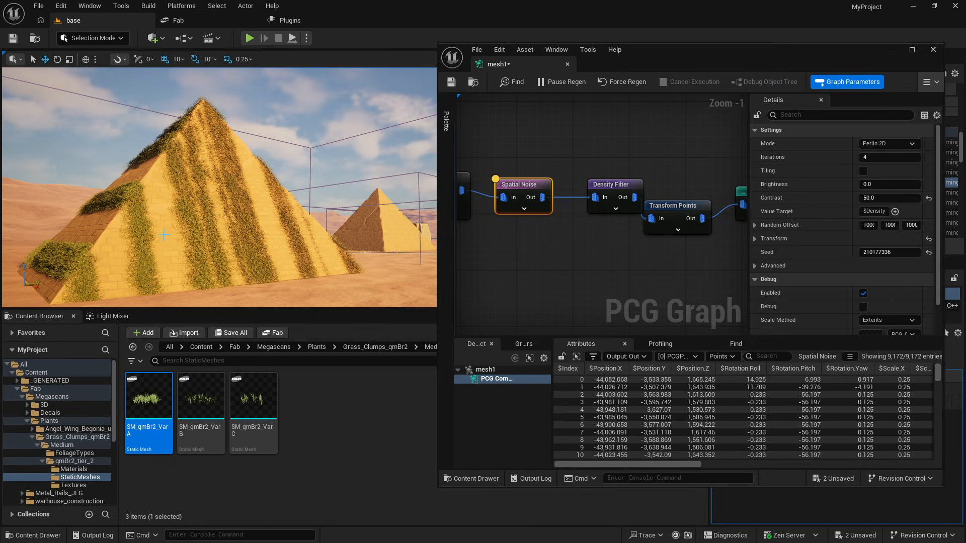
- Move the pyramid across the terrain to test the grass bands' response, and undo the move
left_click(163, 234)
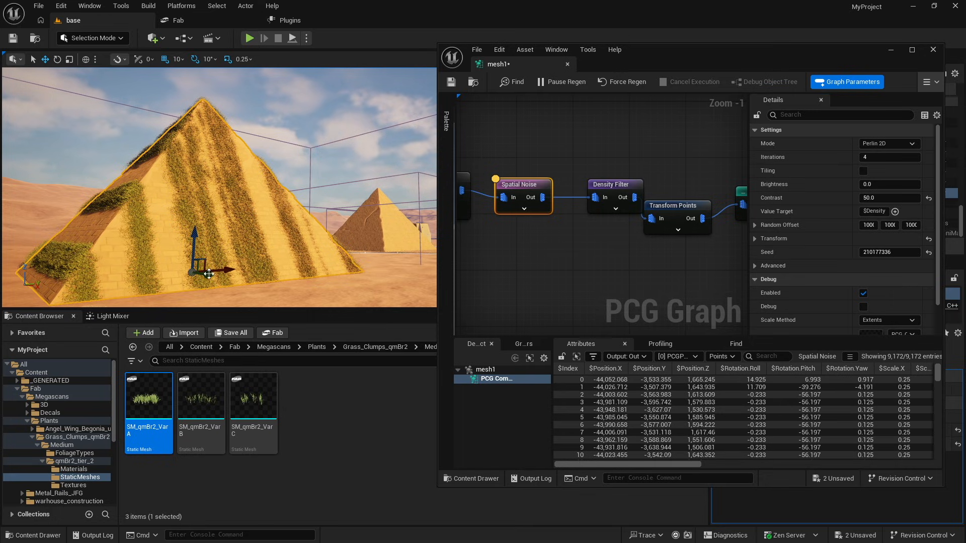
left_click_drag(208, 275, 158, 244)
right_click_drag(196, 237, 141, 244)
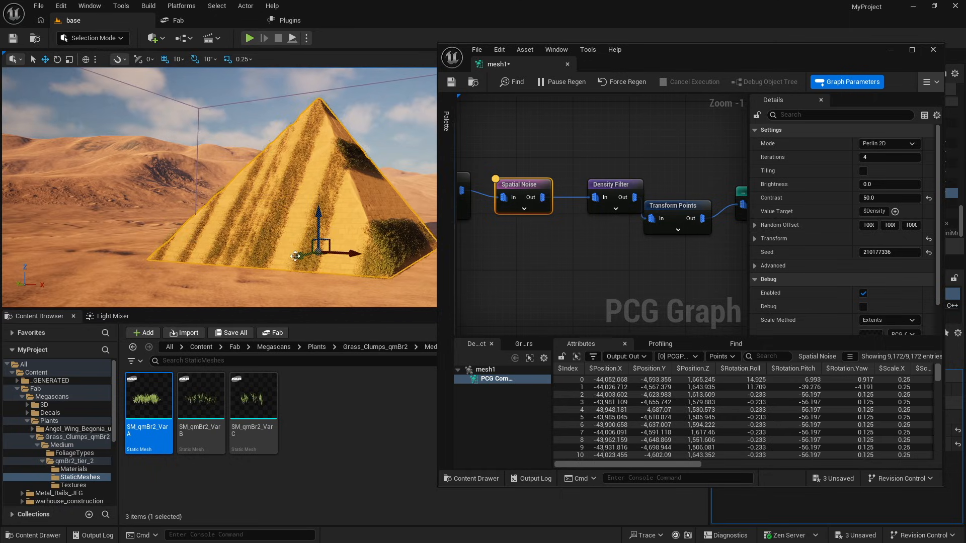
key("ctrl+z")
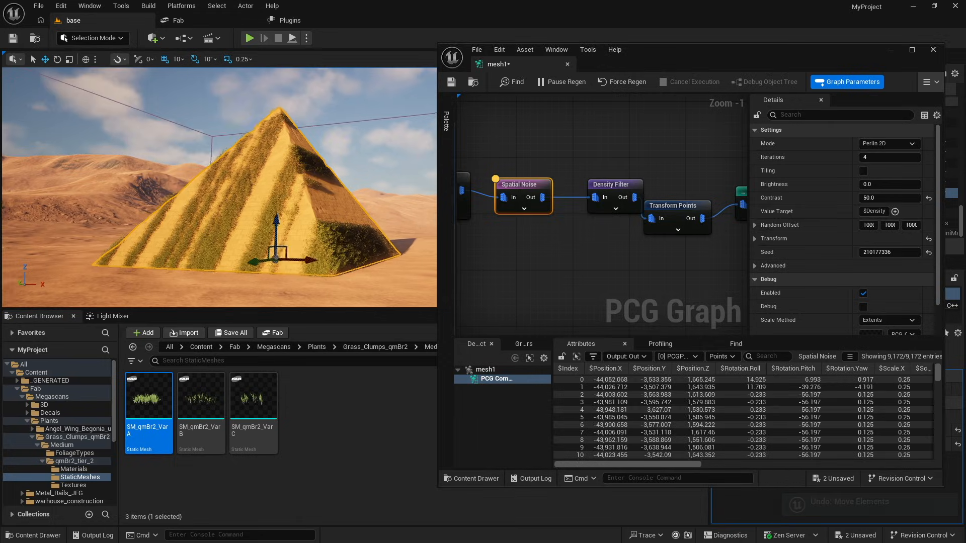
- Select the mesh1 PCG volume and merge it into a static mesh saved as object1 in the Content folder
left_click(312, 151)
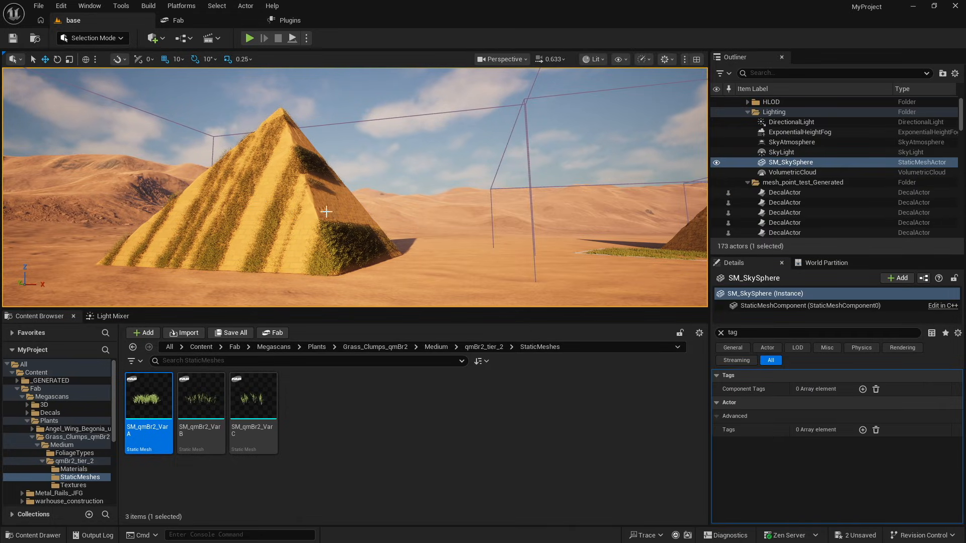
left_click(346, 123)
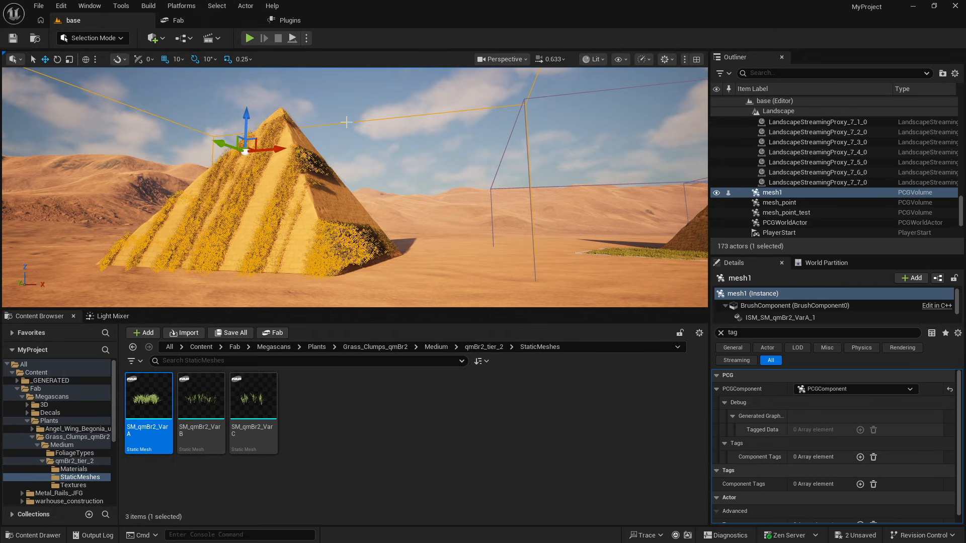
left_click(353, 130)
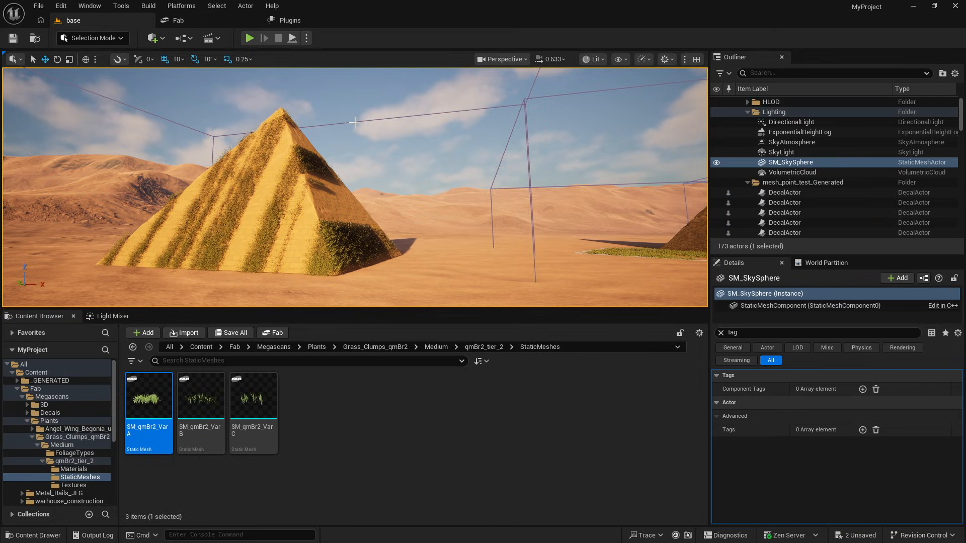
left_click(356, 121)
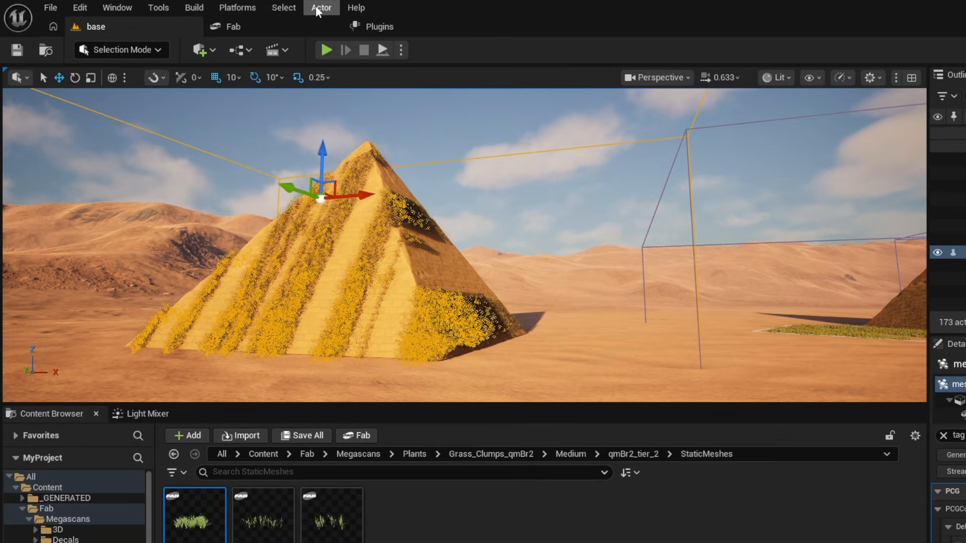
left_click(246, 6)
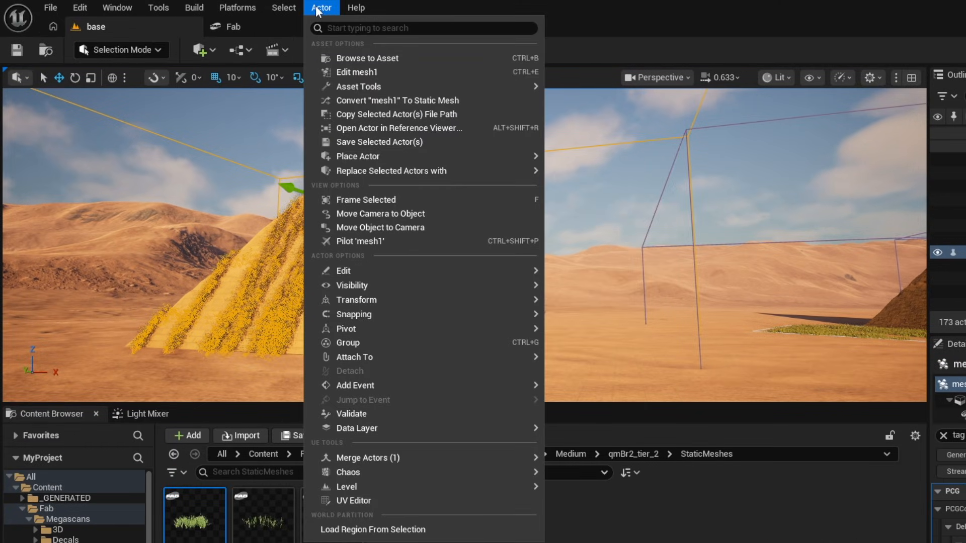
mouse_move(371, 483)
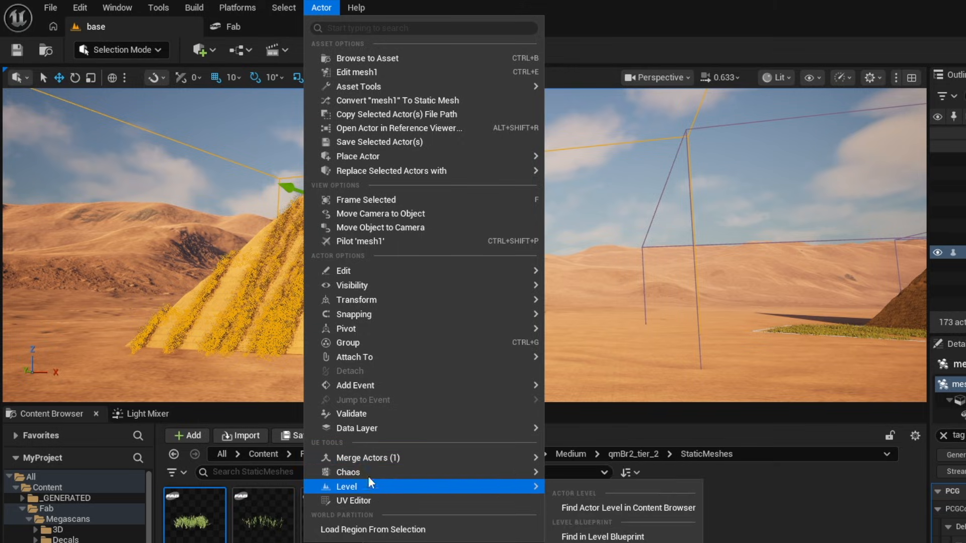
mouse_move(372, 460)
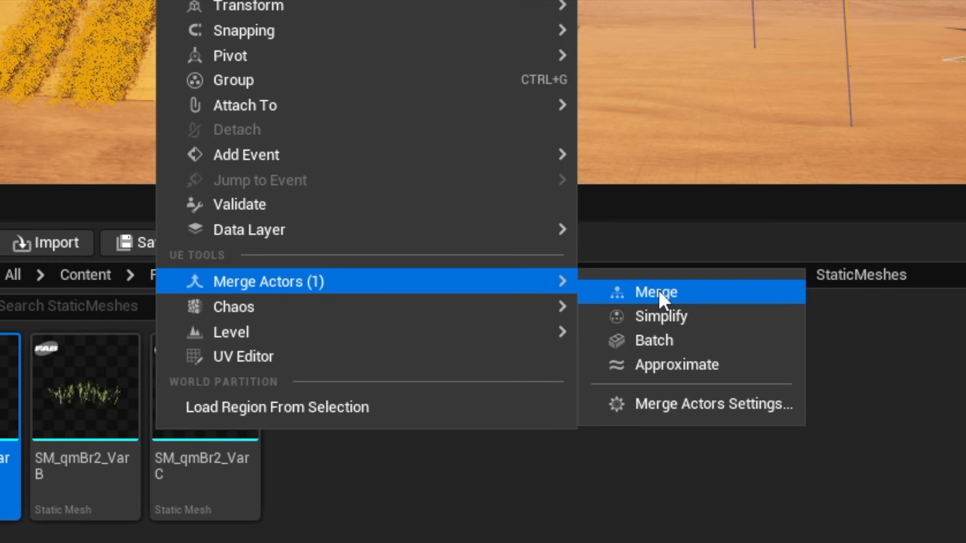
left_click(659, 290)
type("object1")
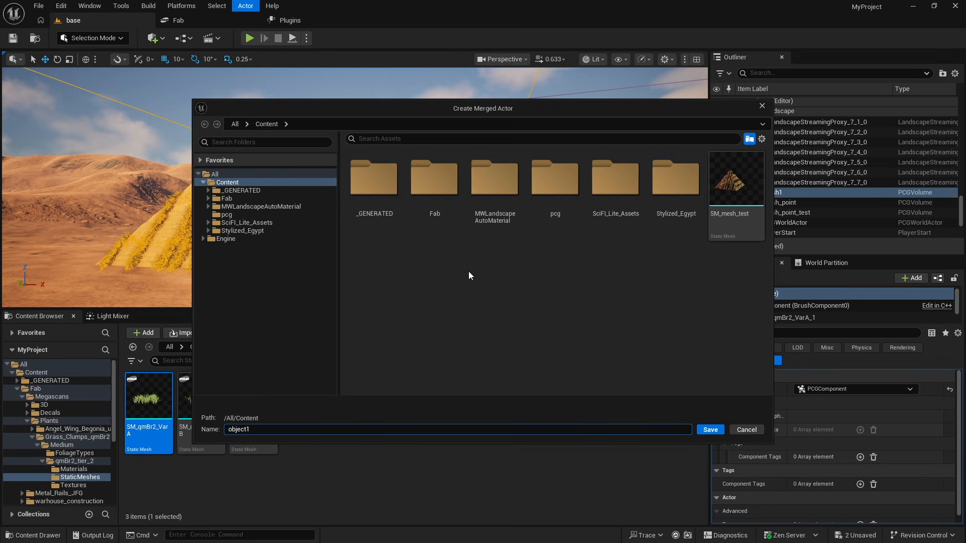
left_click(712, 430)
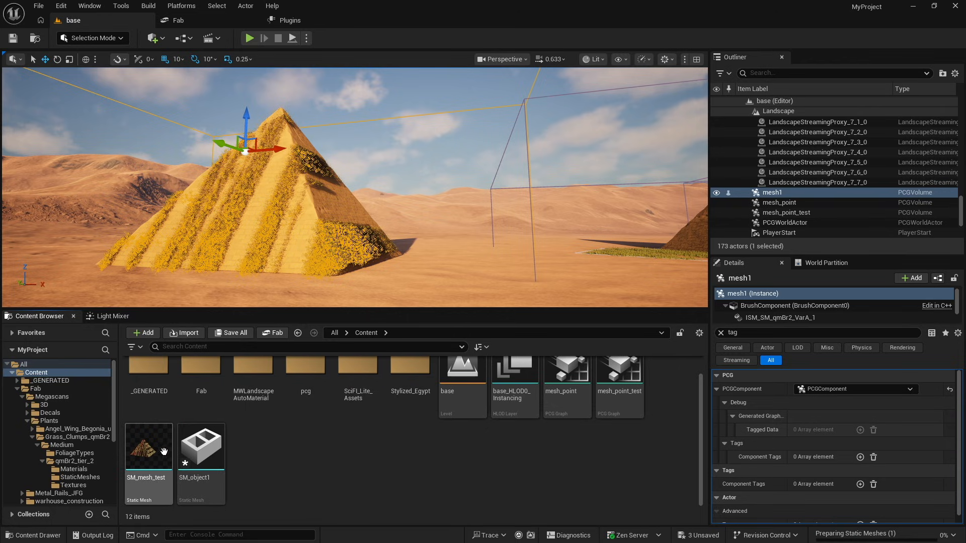
- Place the merged SM_object1 static mesh in the level near the grass-covered pyramid and view it
left_click(193, 448)
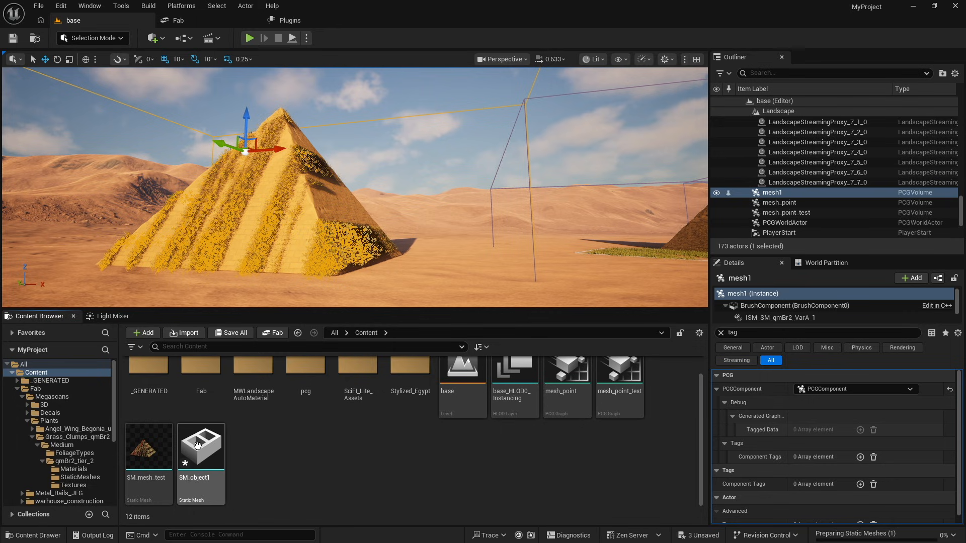
left_click_drag(198, 445, 433, 270)
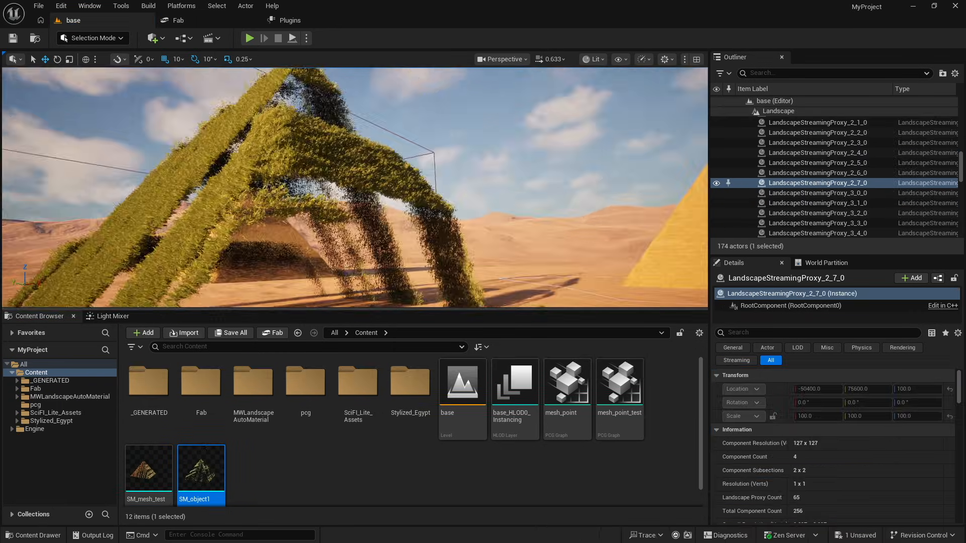
right_click_drag(343, 202, 252, 202)
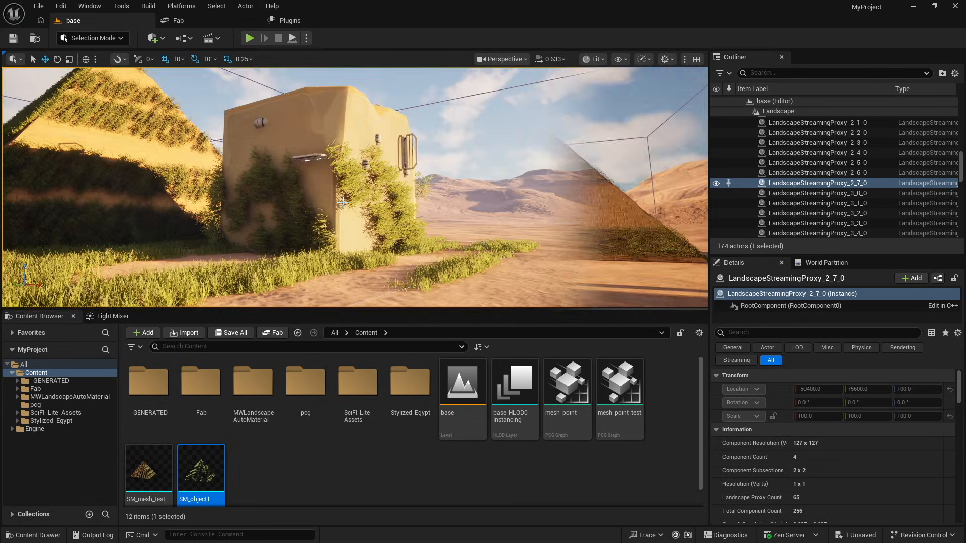
key("Delete")
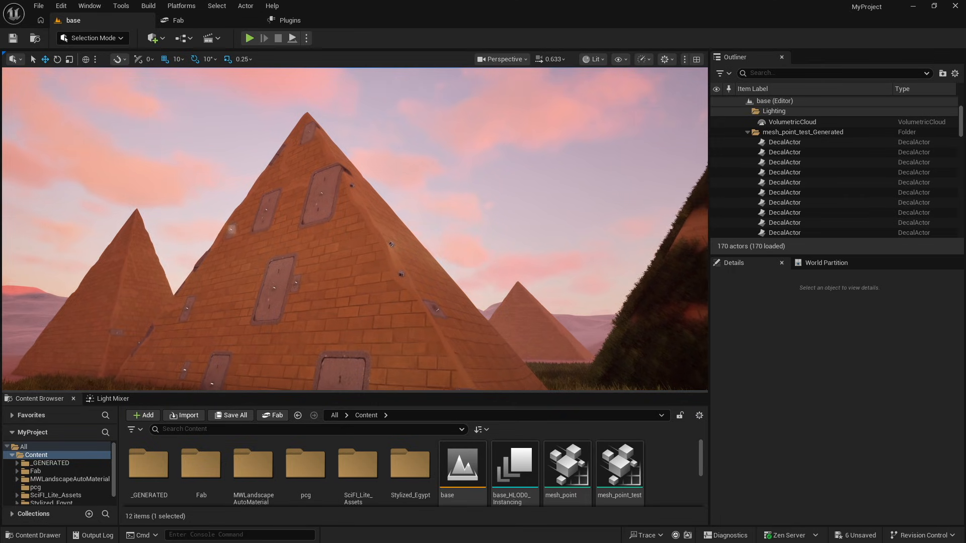
key("a")
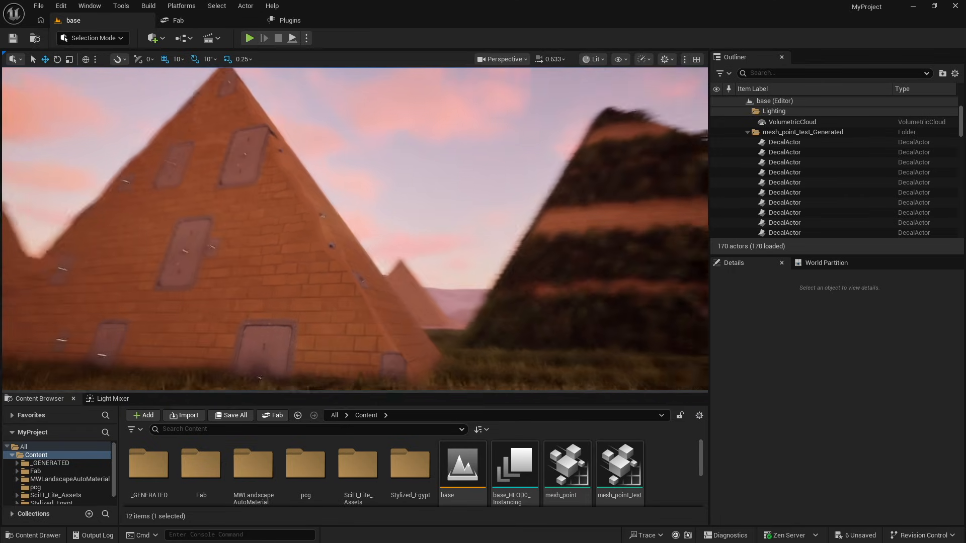
key("d")
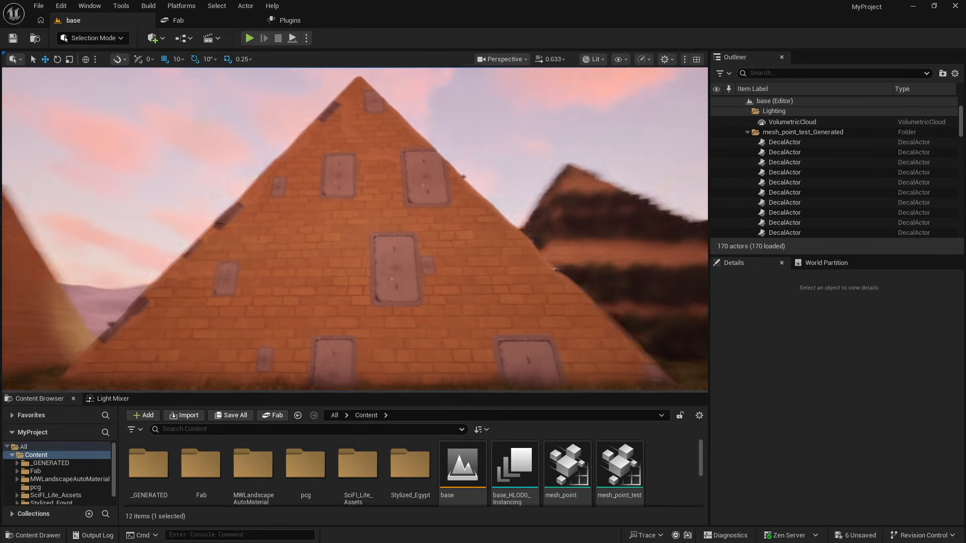
key("a")
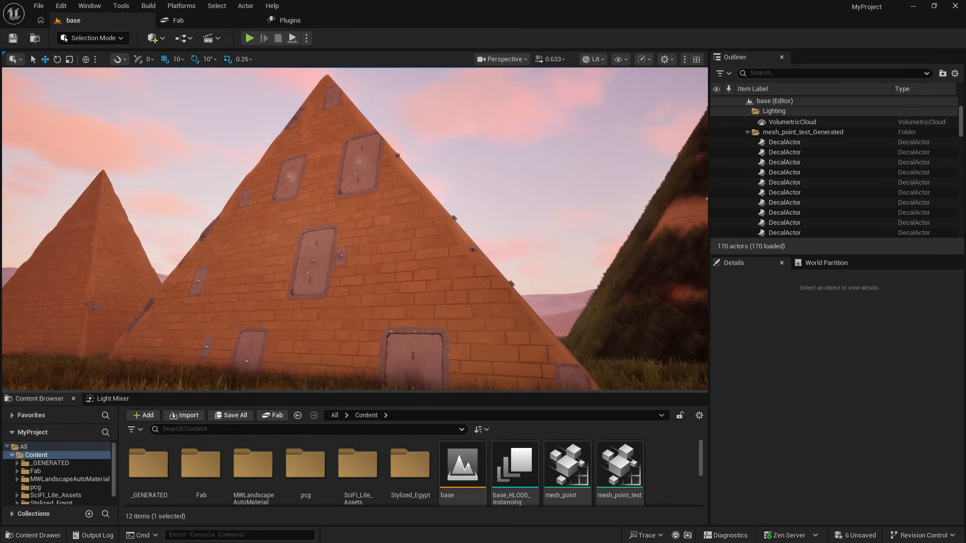